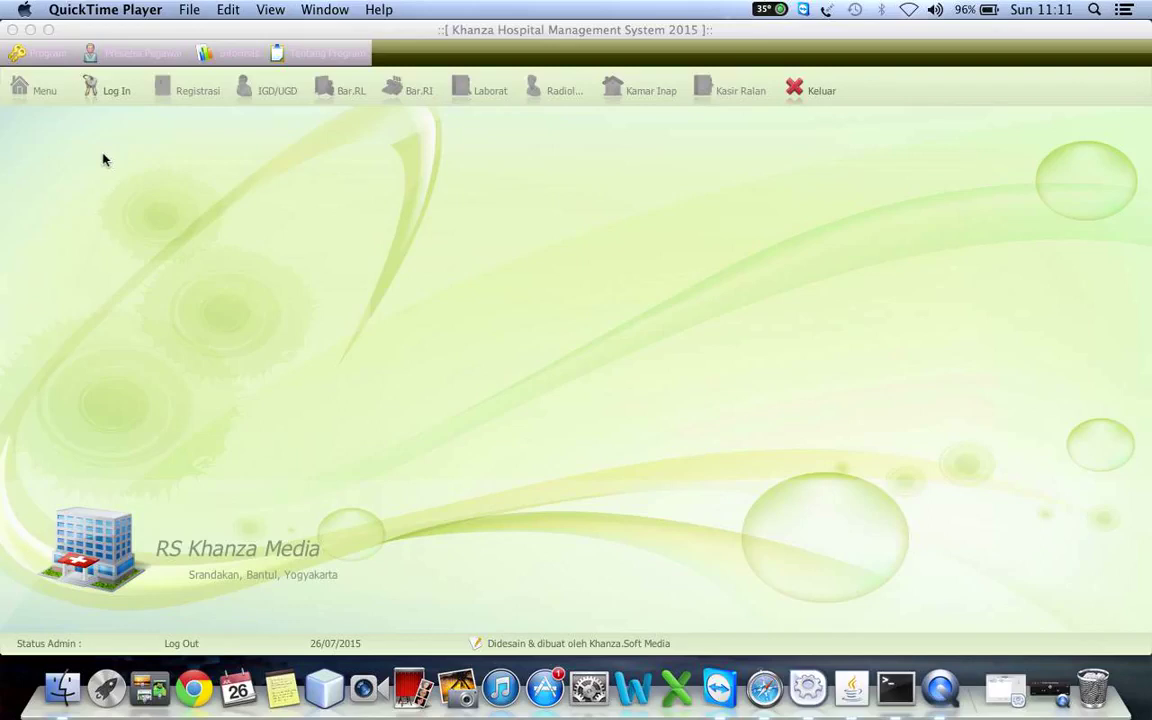
- Open and close the Ubah Password form, then list the Presensi Pegawai options
left_click(42, 54)
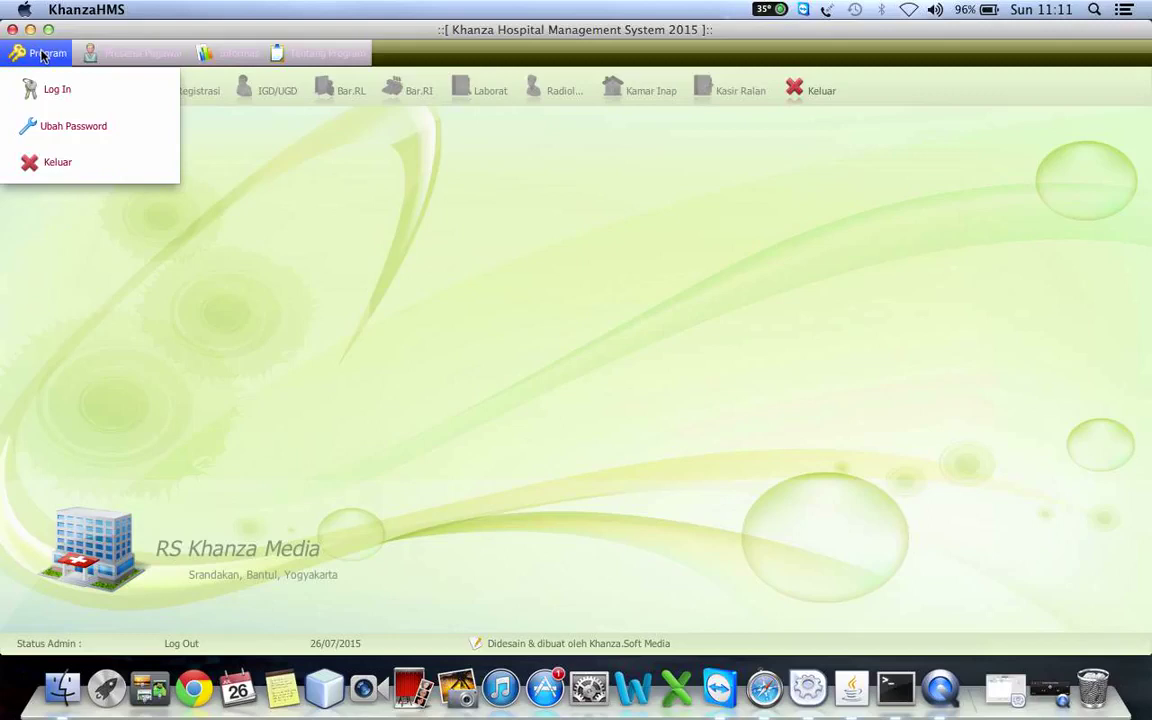
mouse_move(72, 46)
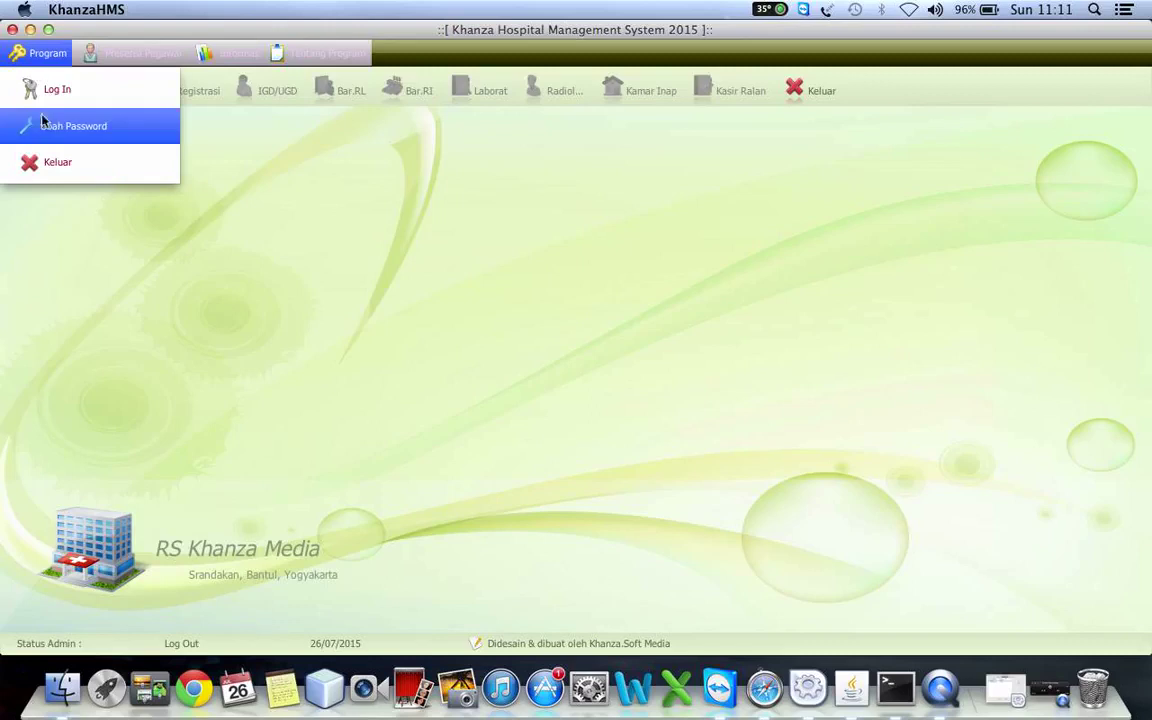
left_click(59, 130)
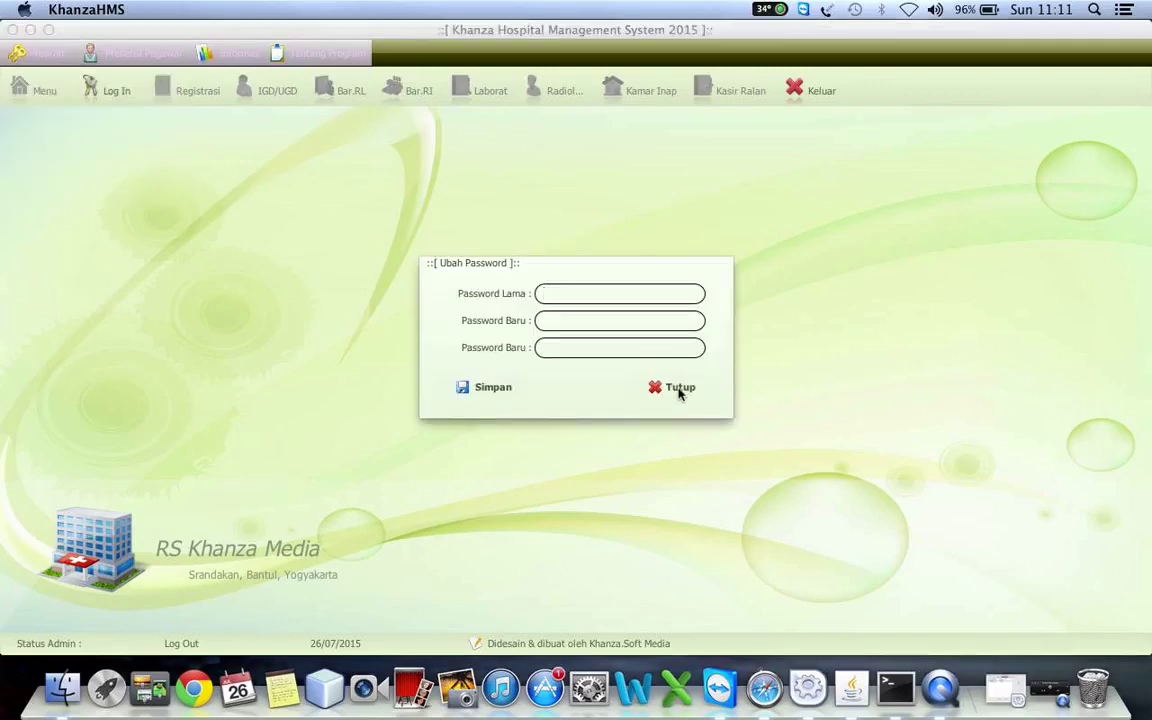
left_click(679, 390)
left_click(120, 54)
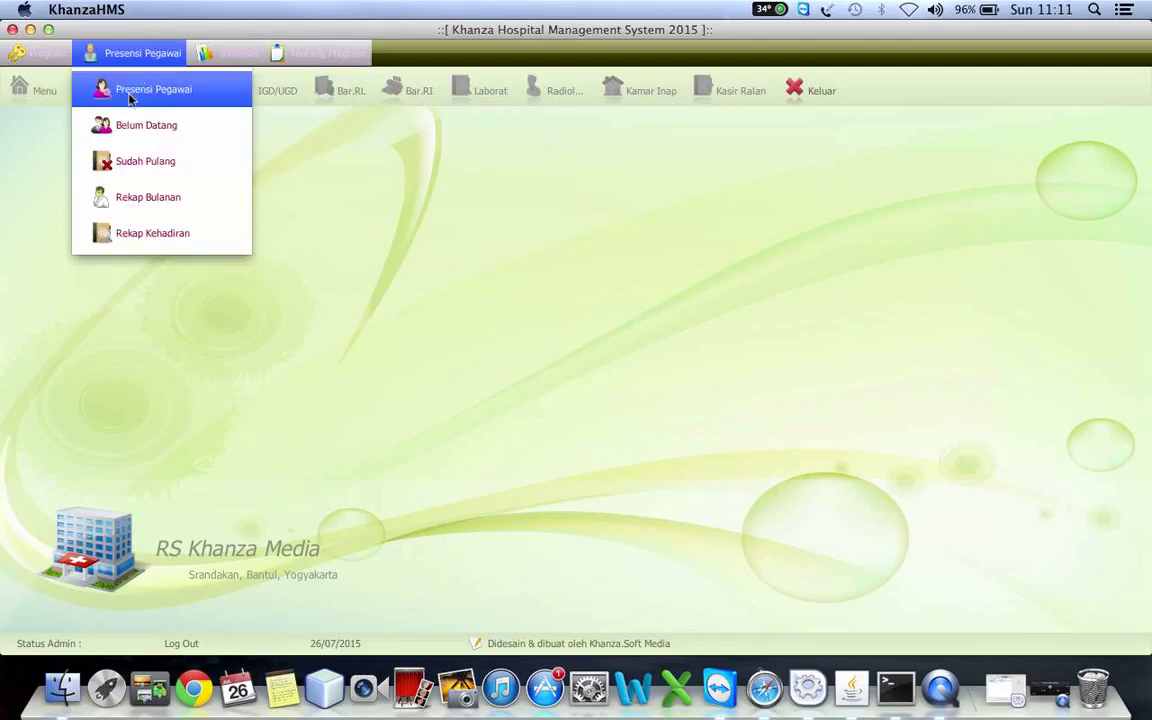
- View the Tentang Program panel showing MySQL Server on port 3306, then close it
mouse_move(228, 53)
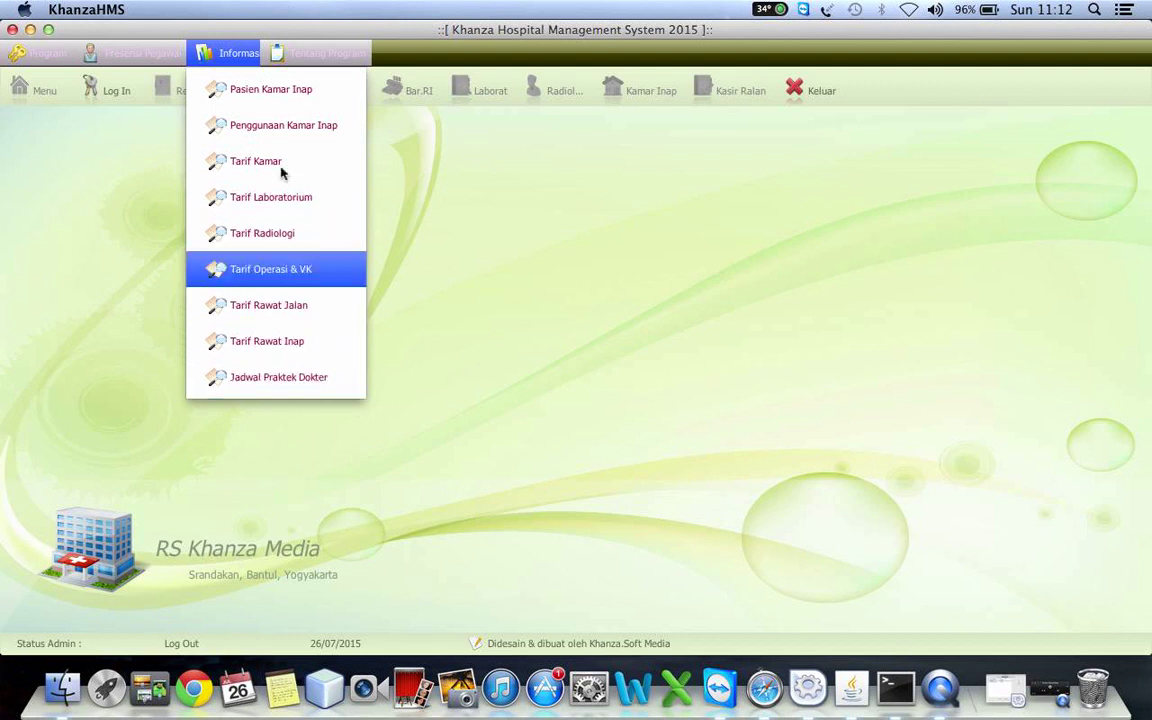
left_click(312, 50)
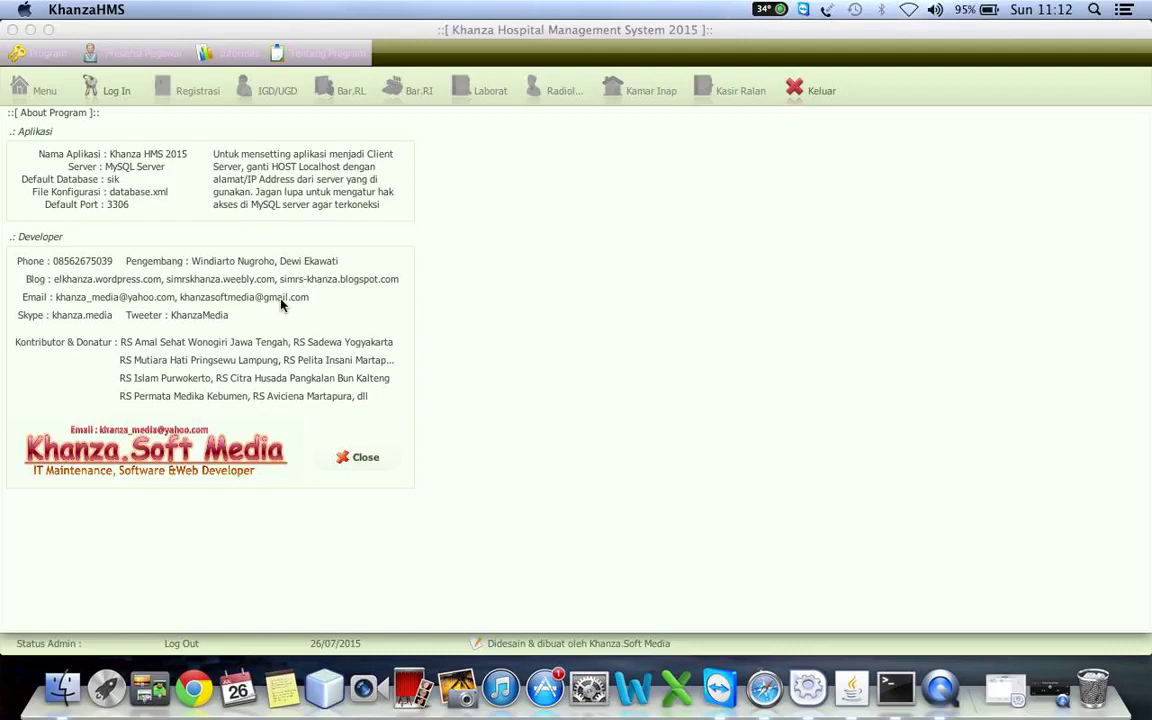
left_click(364, 461)
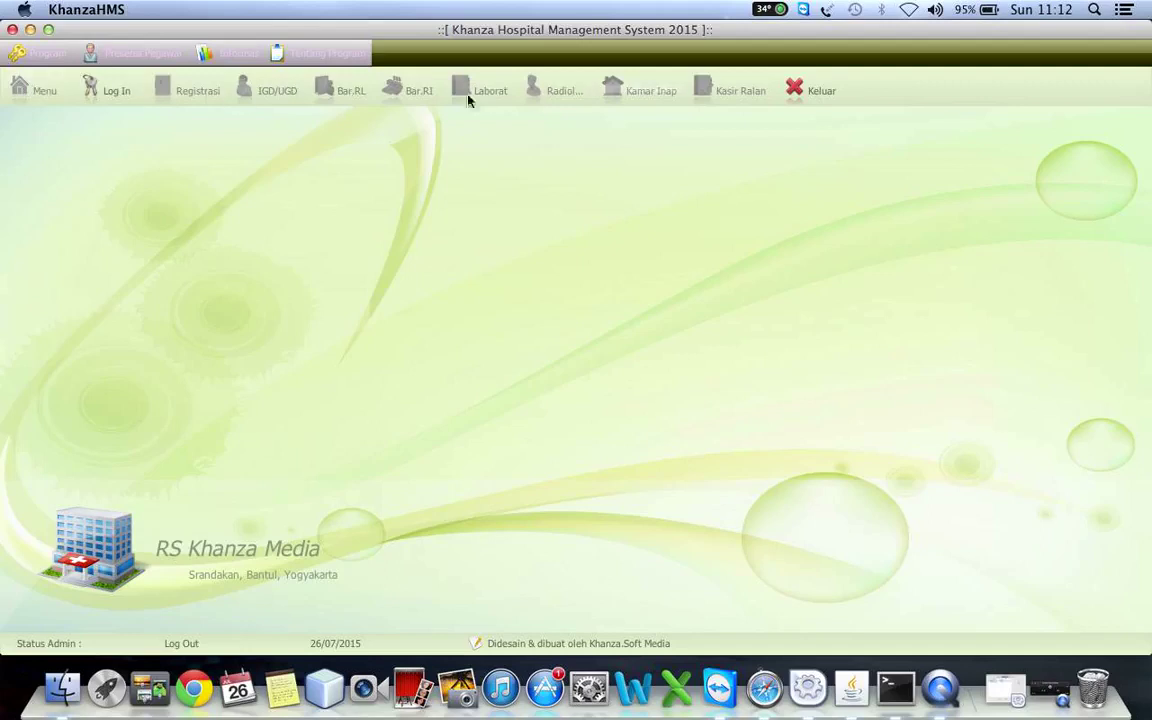
- Log in with the administrator ID and password and display the Menu Utama module icons
left_click(111, 92)
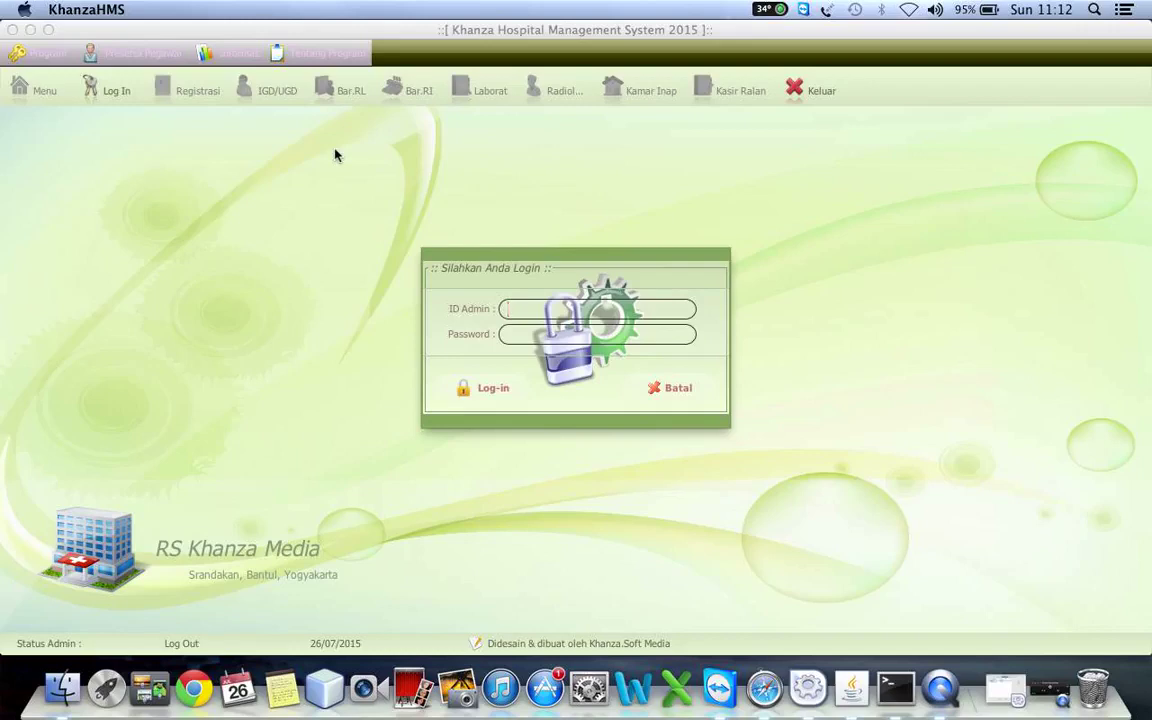
type("spvserver")
key("Return")
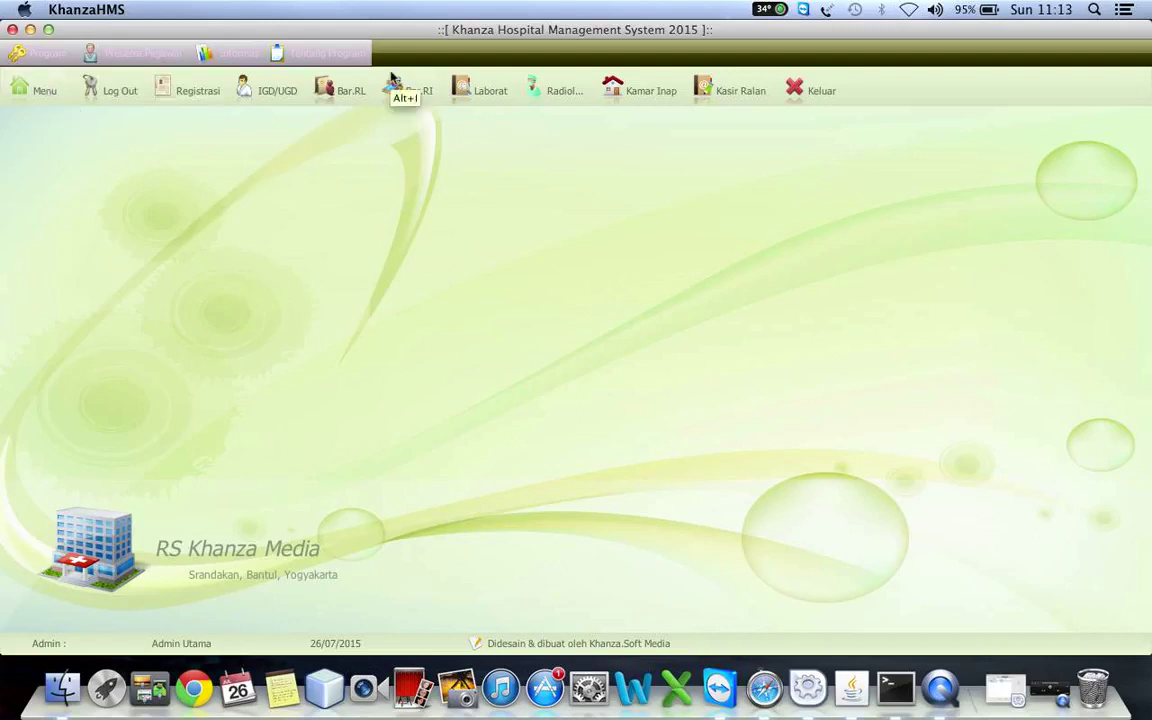
left_click(44, 95)
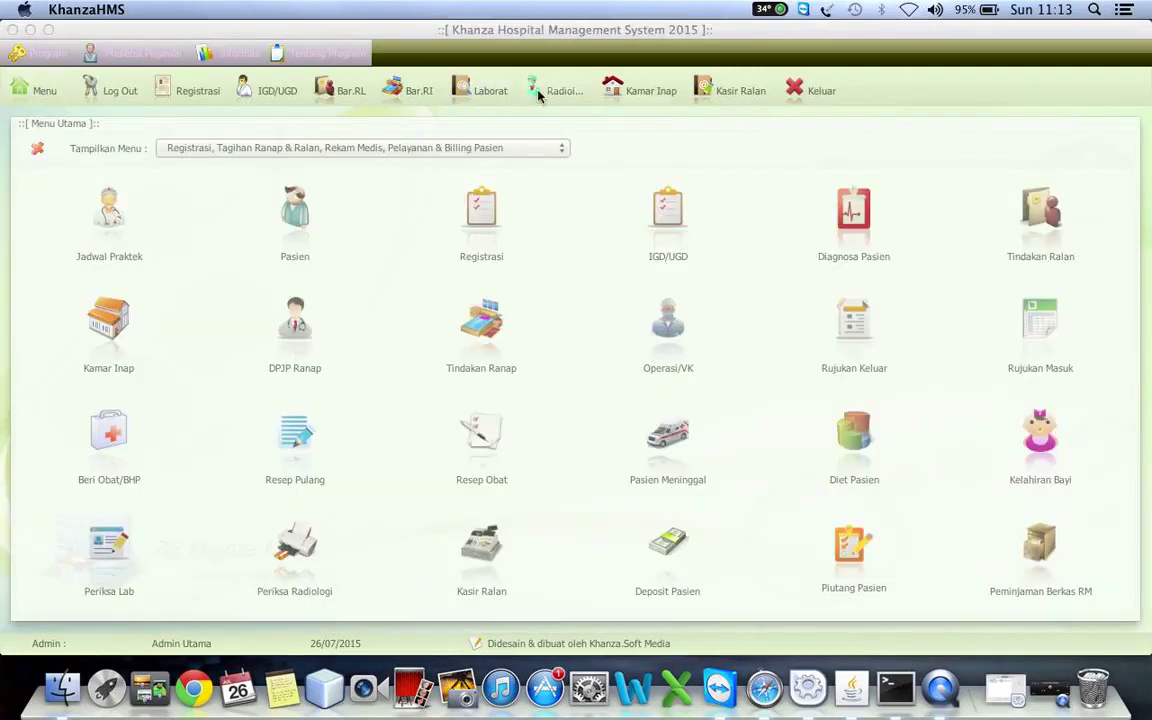
- Browse the module groups and show the Pengaturan Program Aplikasi HMS modules
left_click(253, 149)
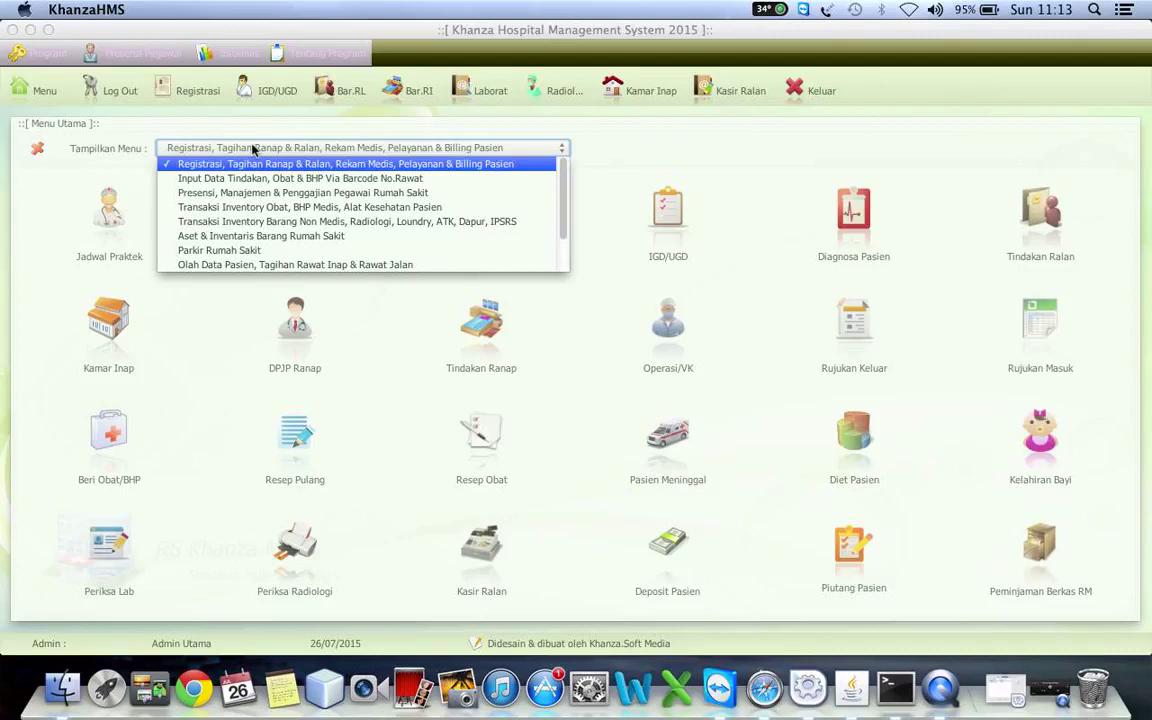
key("Down")
key("Up")
key("Down")
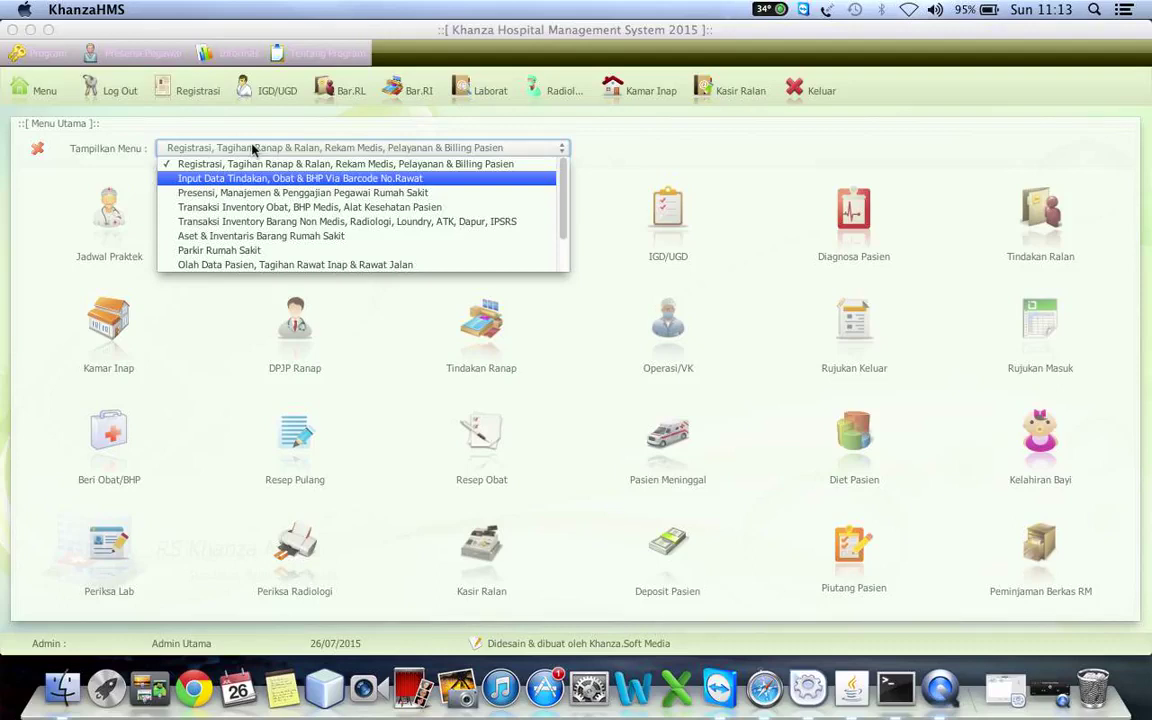
key("Down")
key("Down")
key("Down")
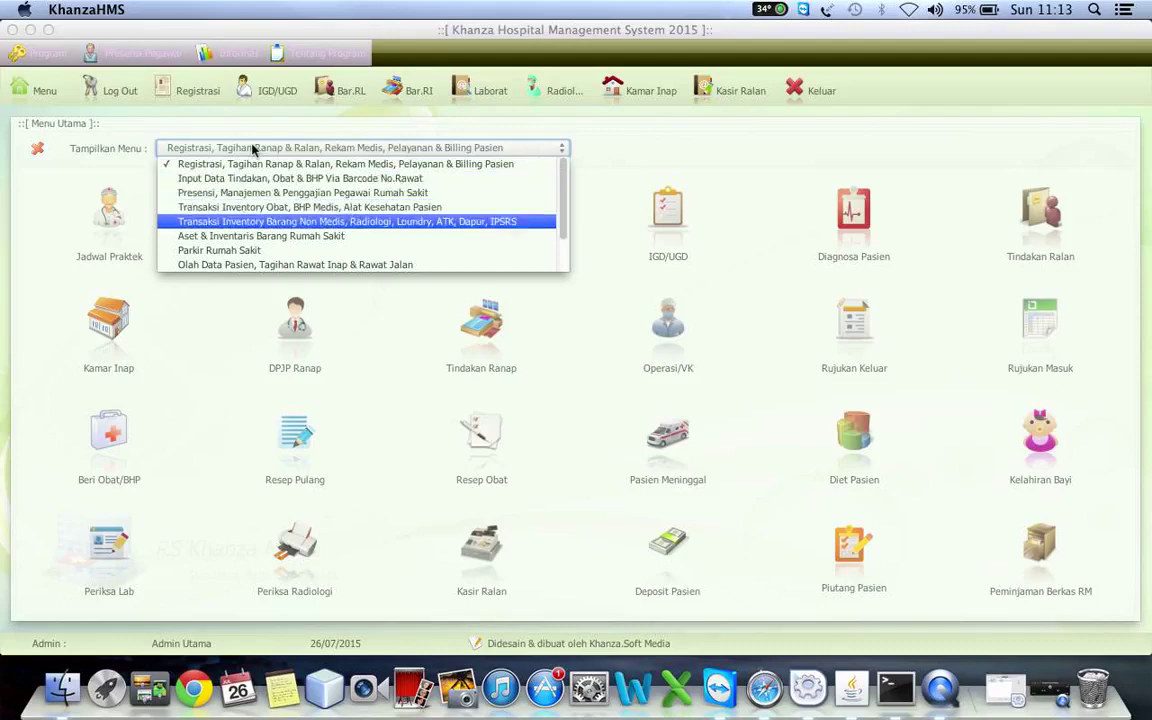
key("Down")
key("Down")
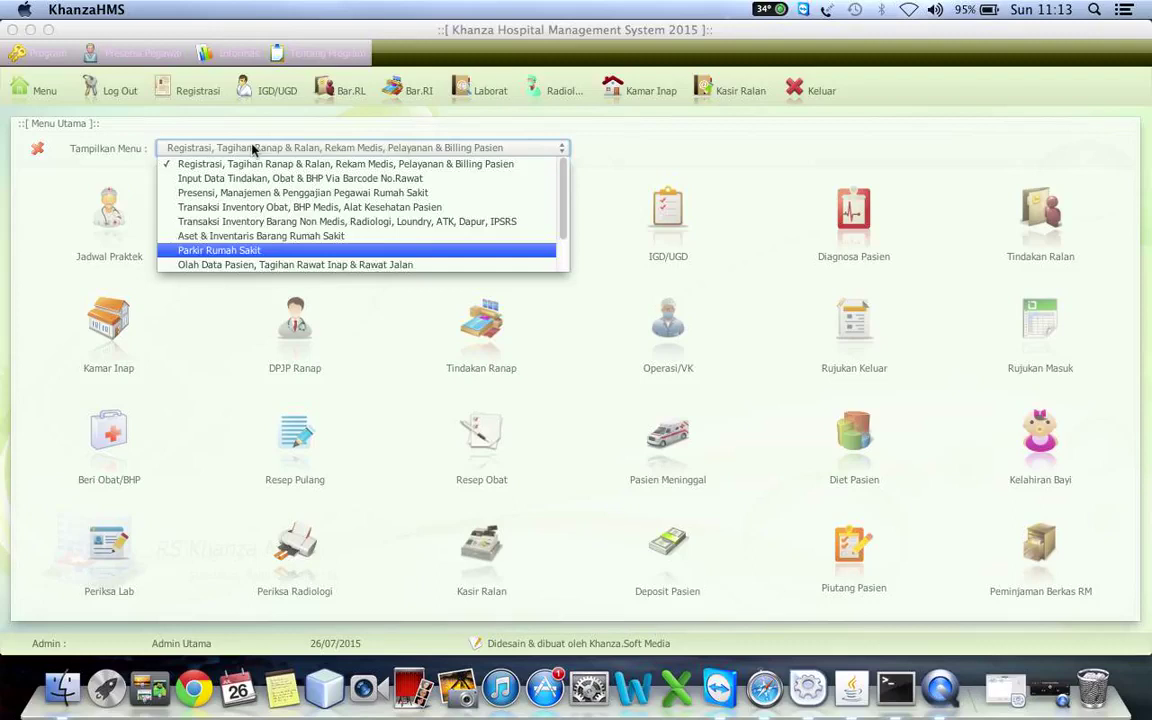
key("Up")
key("Up")
key("Down")
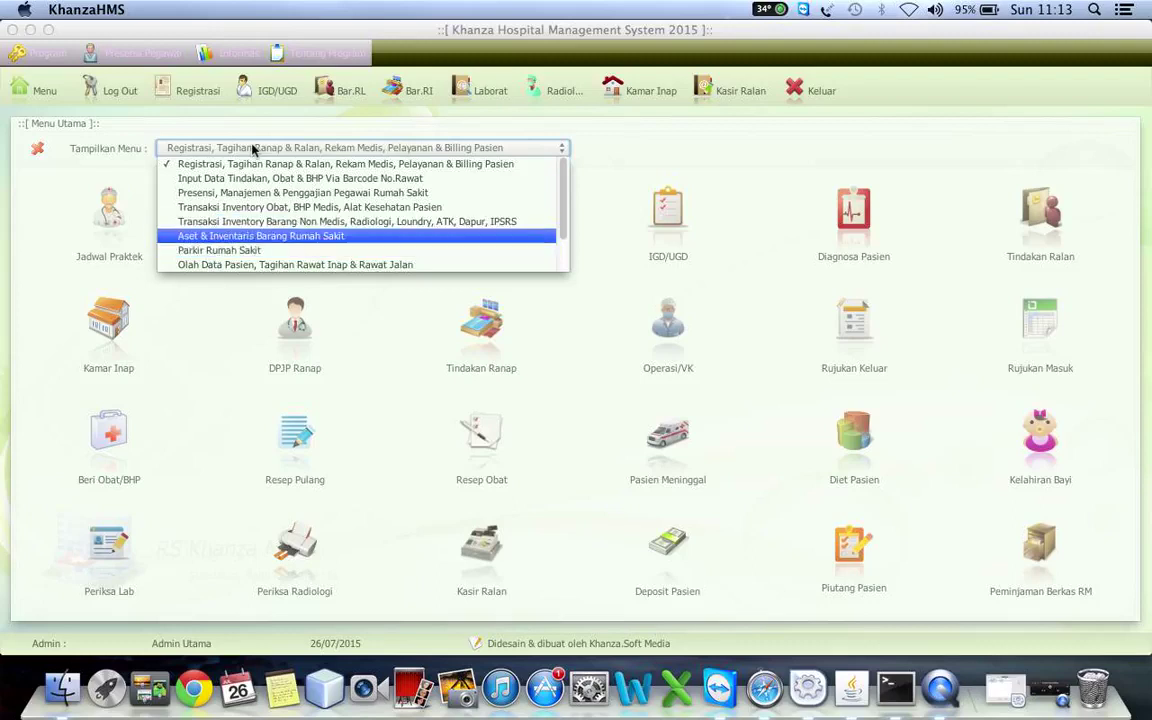
key("Down")
key("Down")
key("Down")
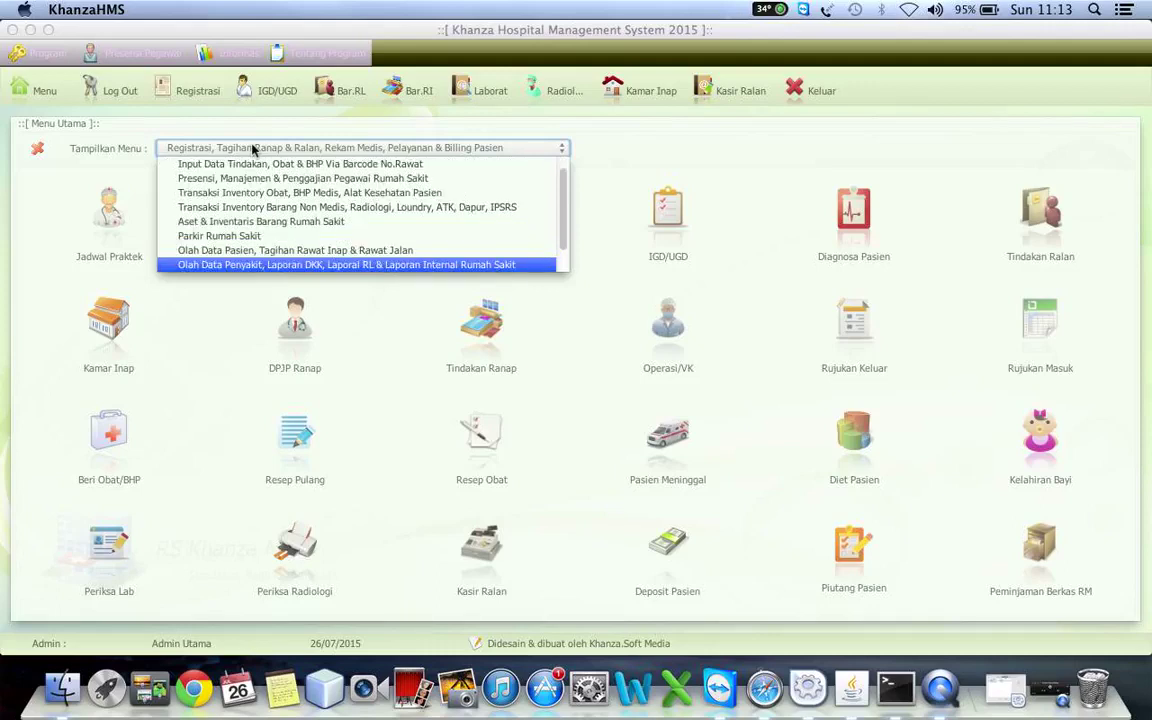
key("Up")
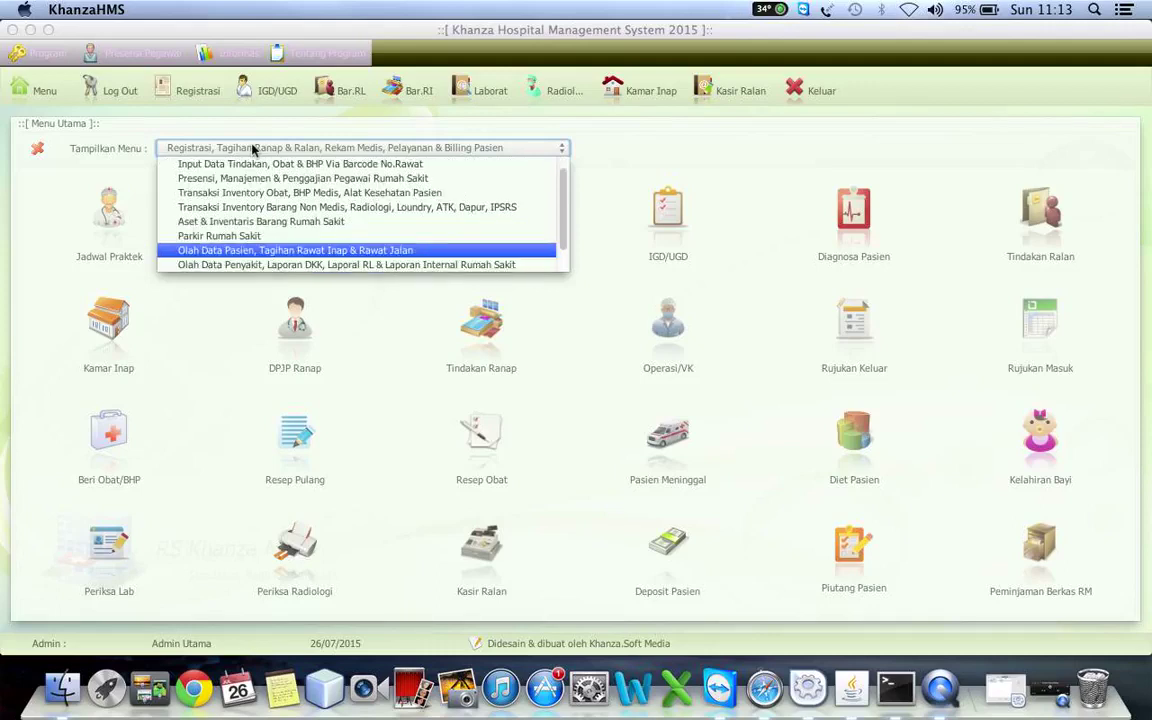
key("Down")
key("Down")
key("Down")
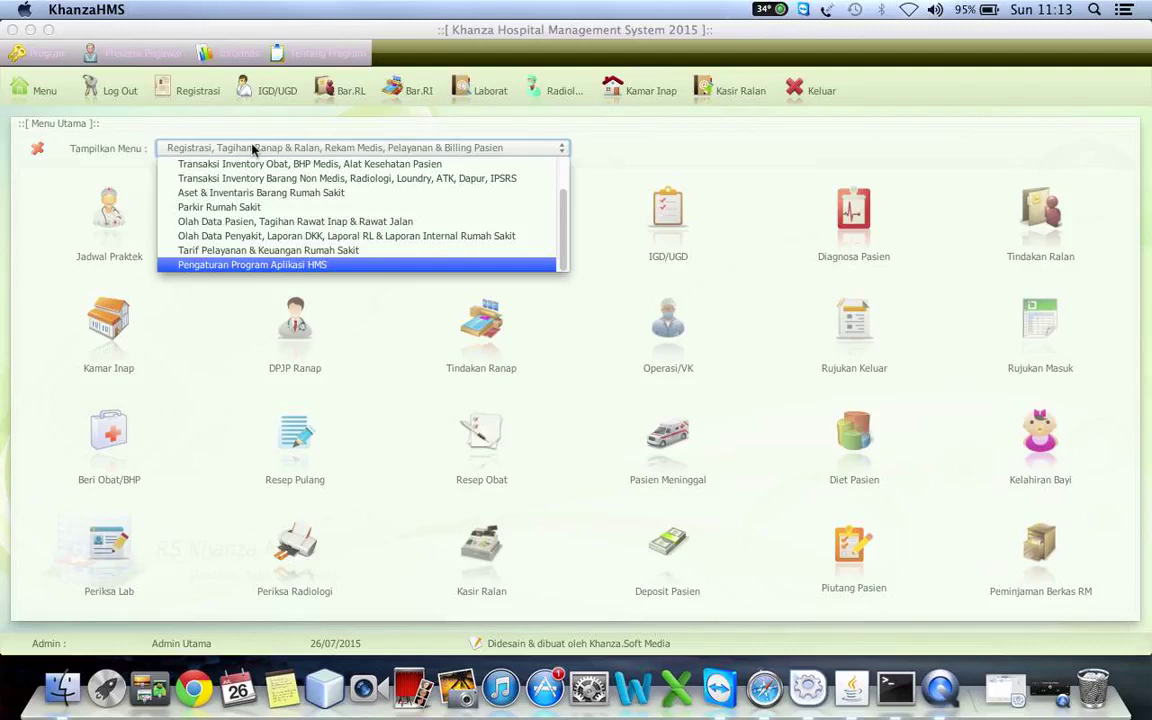
key("Up")
key("Up")
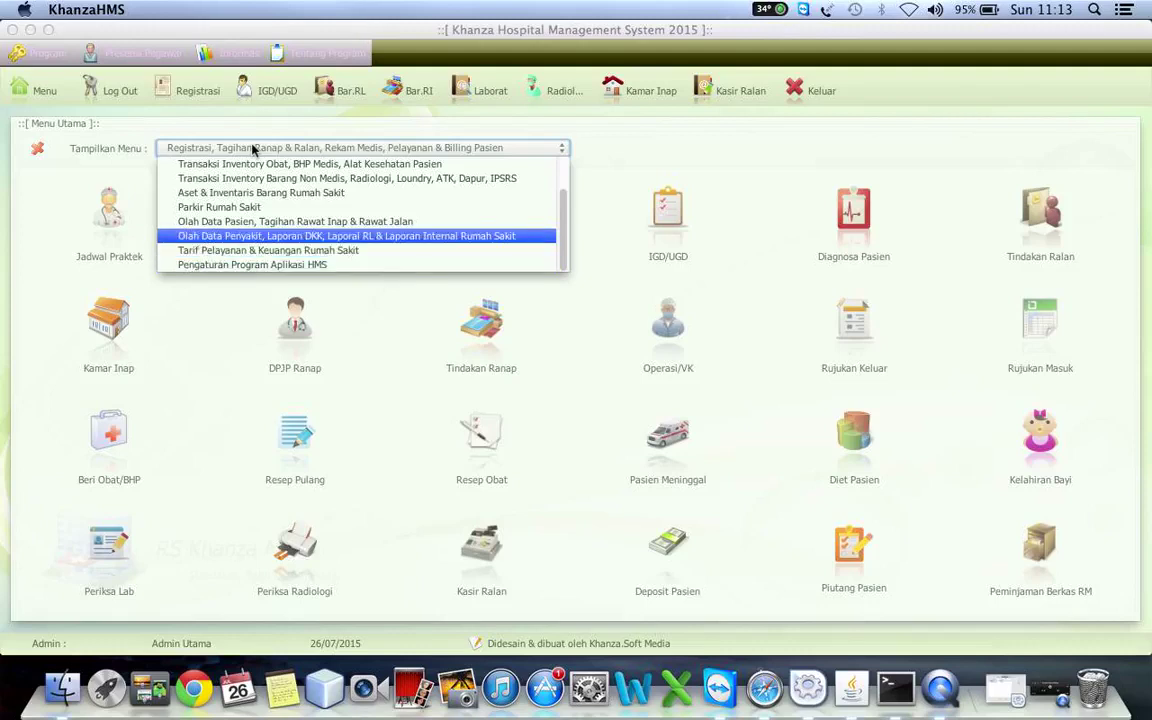
key("Down")
key("Down")
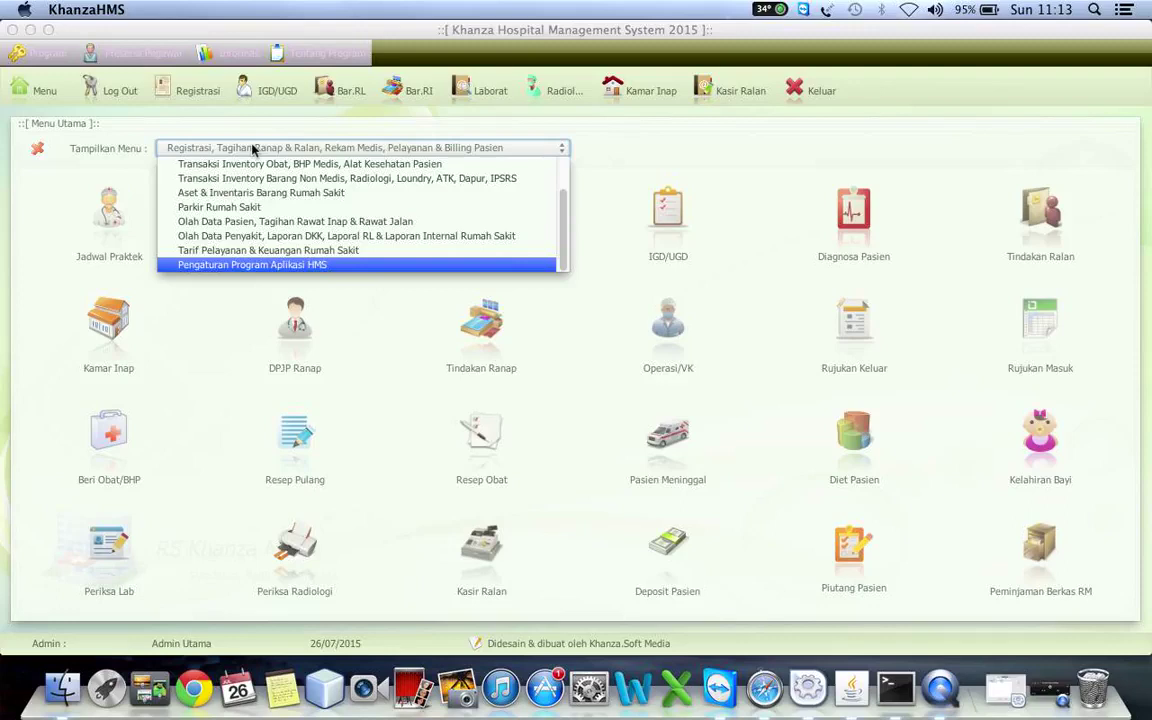
key("Up")
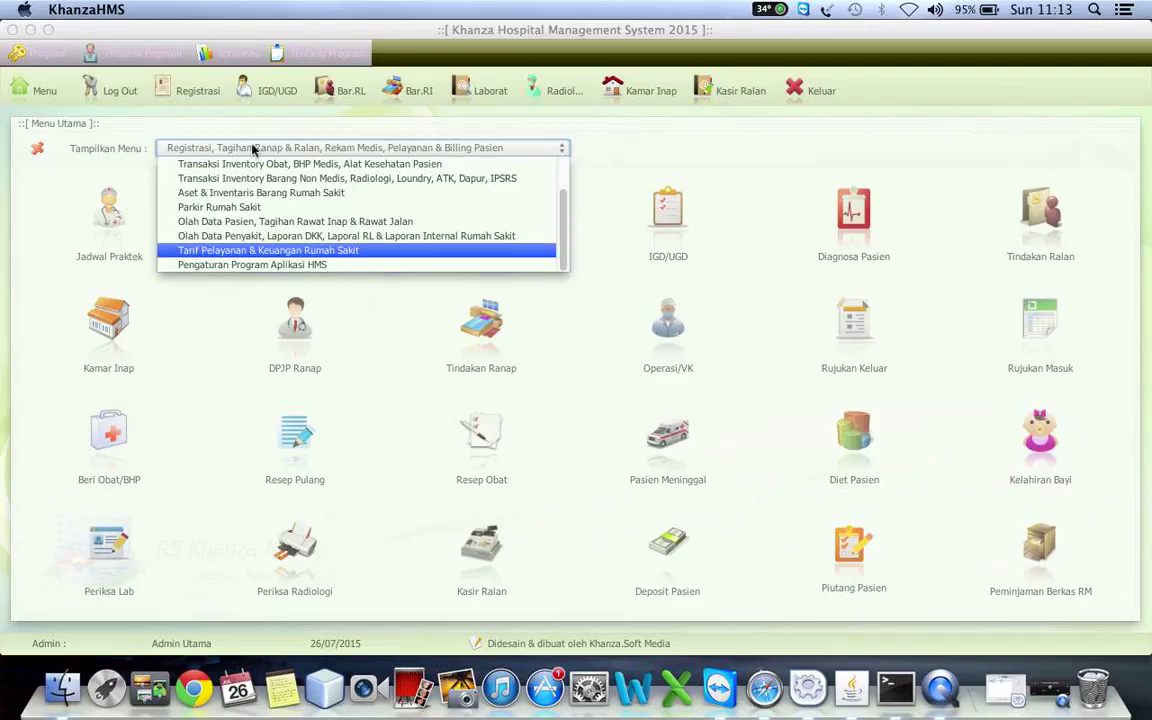
key("Down")
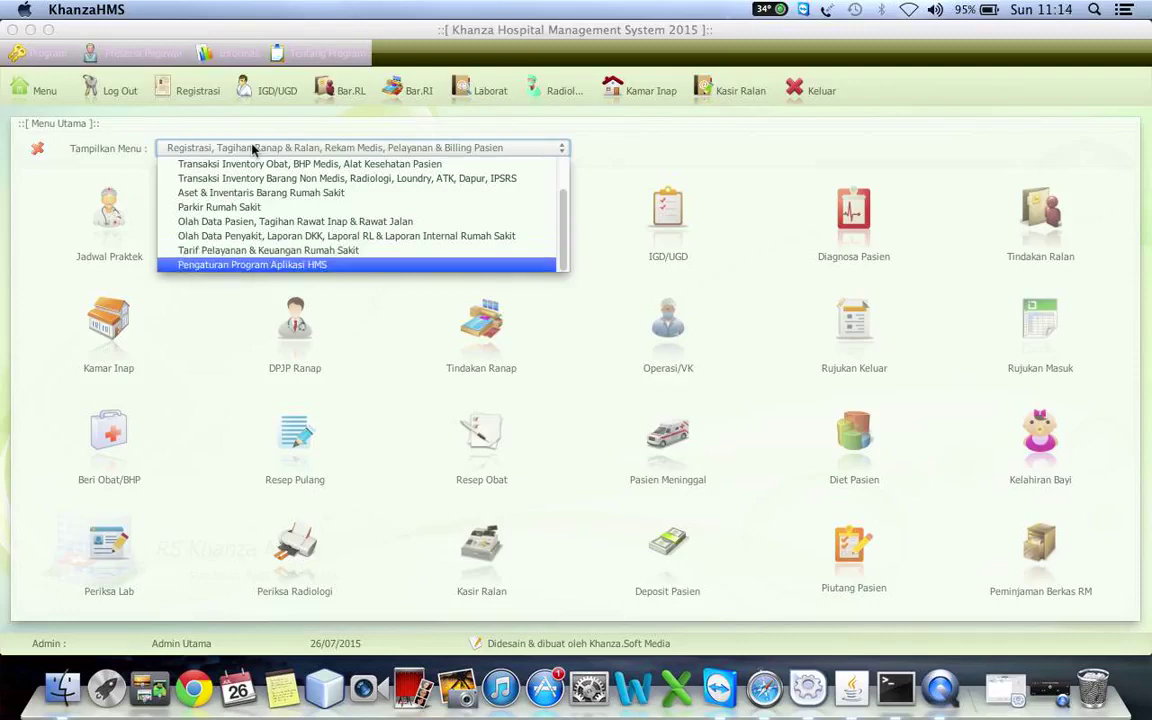
key("Return")
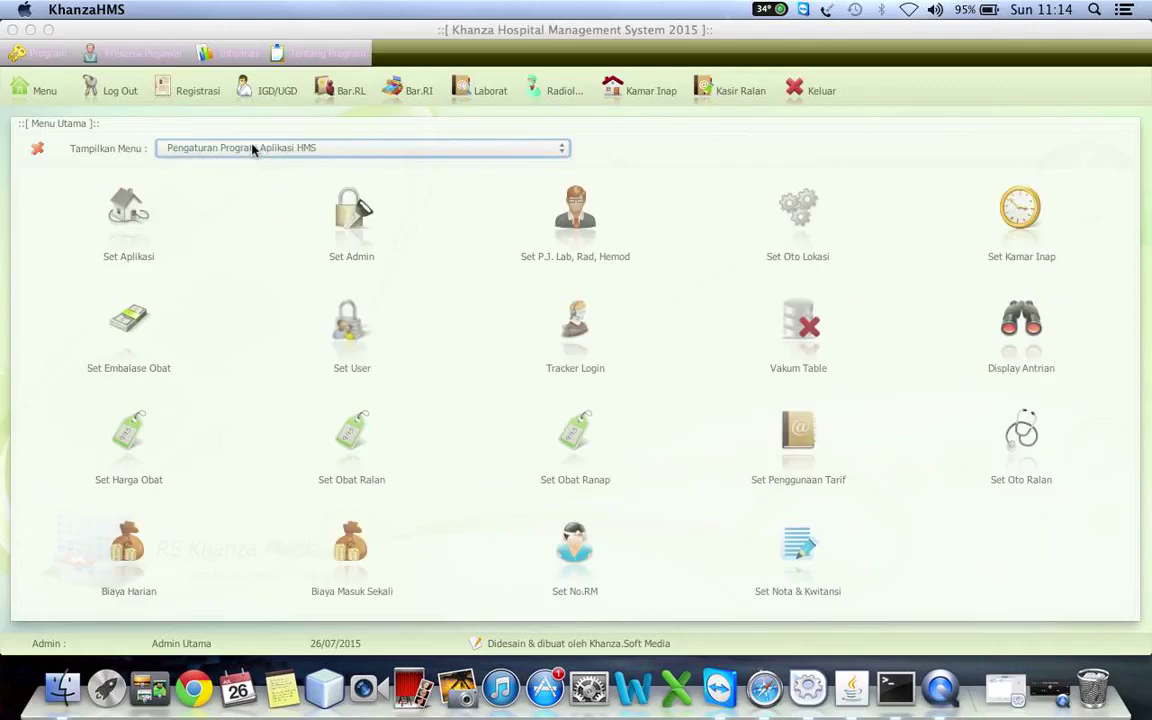
- Switch the menu to the Tarif Pelayanan & Keuangan Rumah Sakit group
left_click(253, 148)
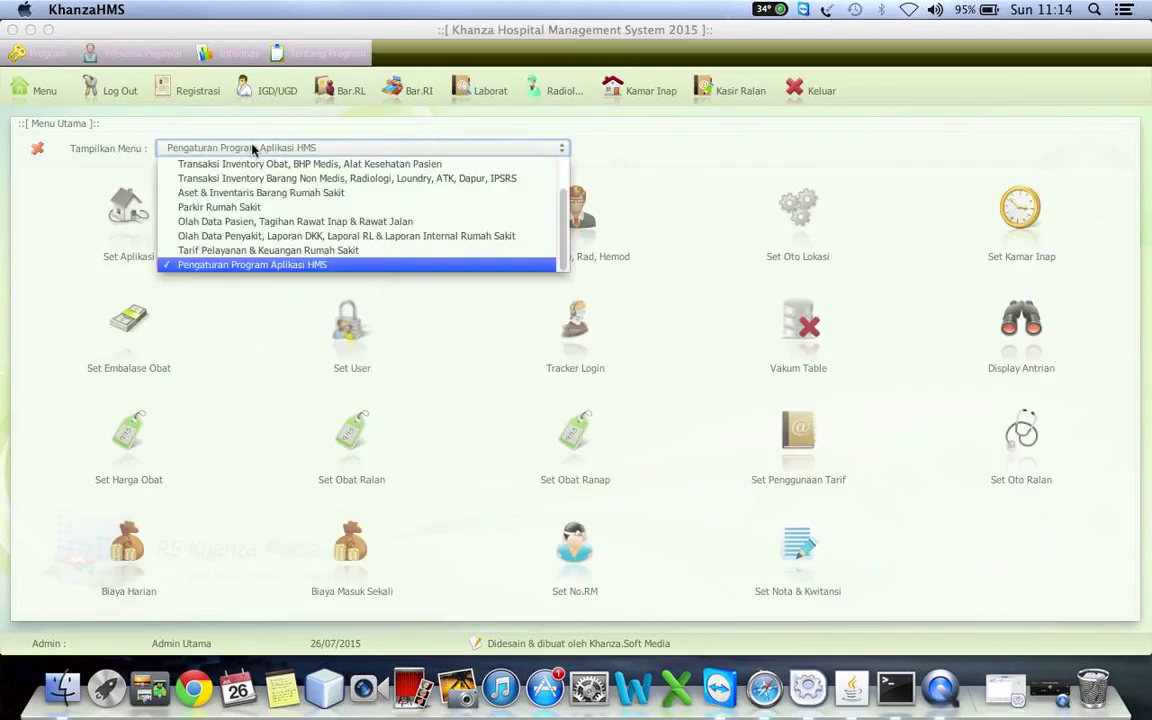
key("Up")
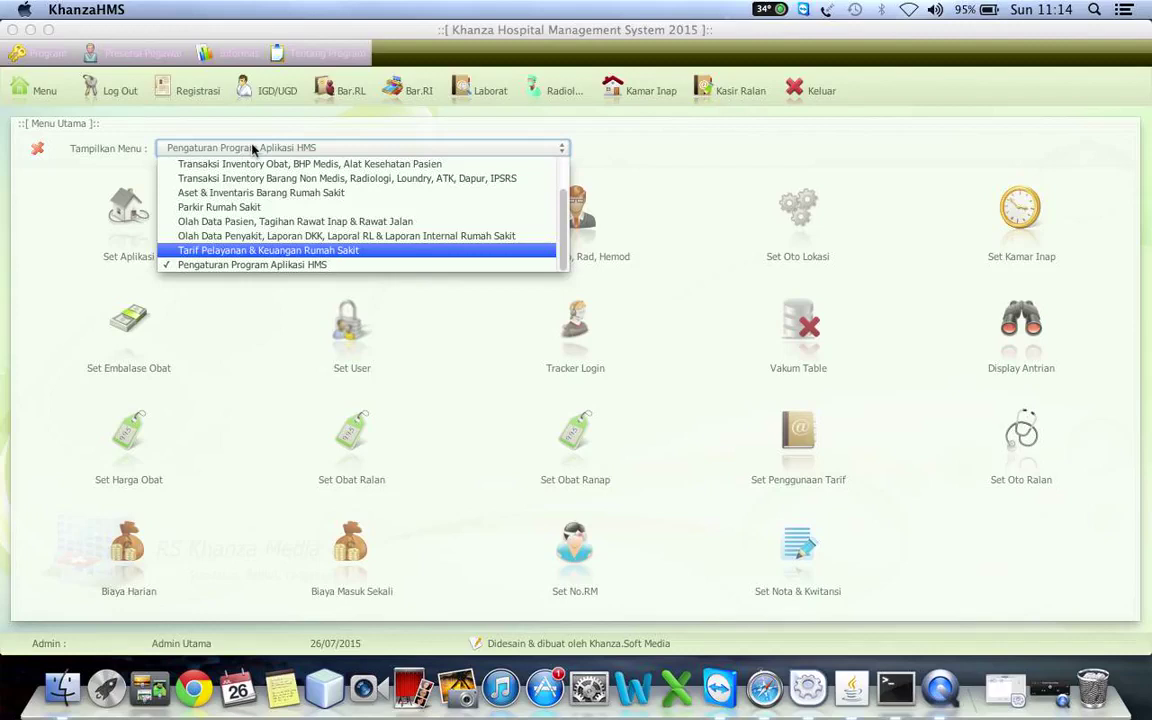
left_click(193, 252)
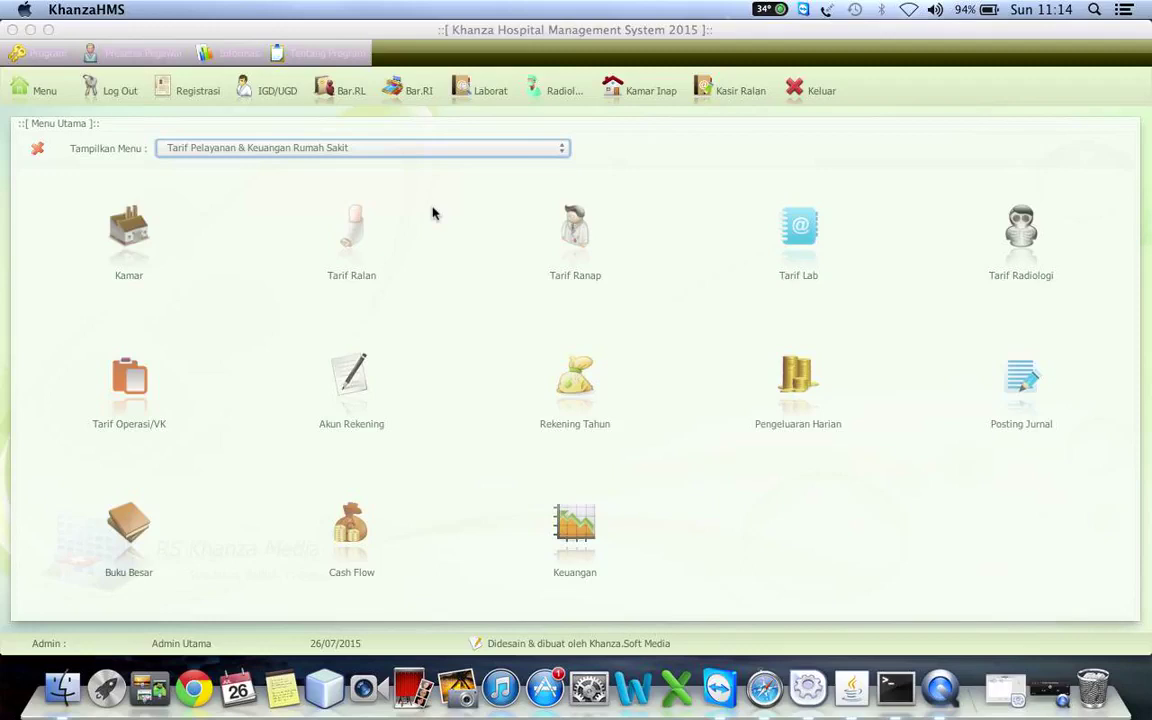
- Open the Kamar bed records and set the bed's room to AG Anggrek
left_click(127, 243)
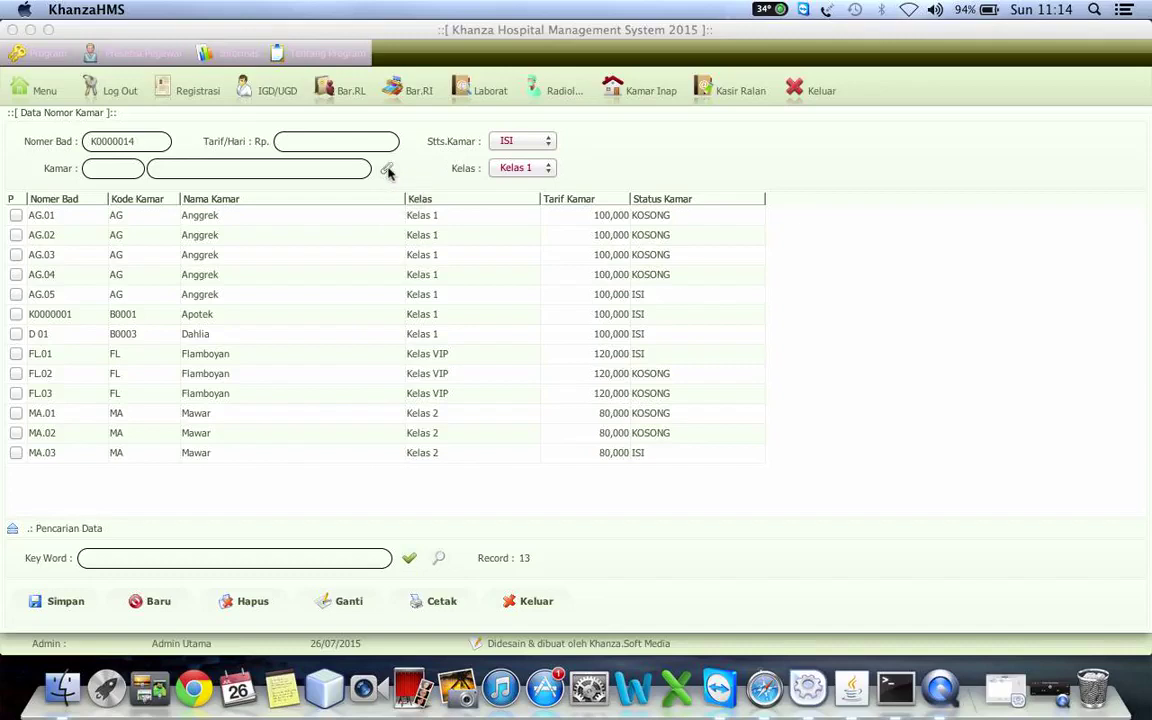
left_click(387, 170)
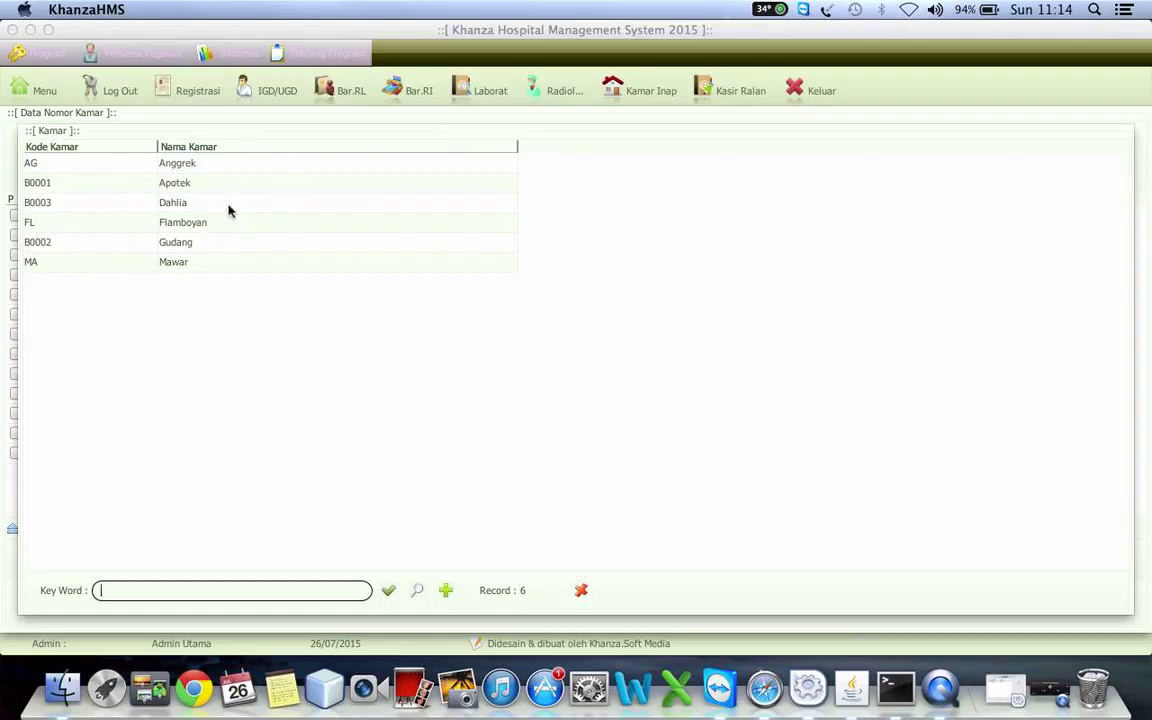
left_click(199, 169)
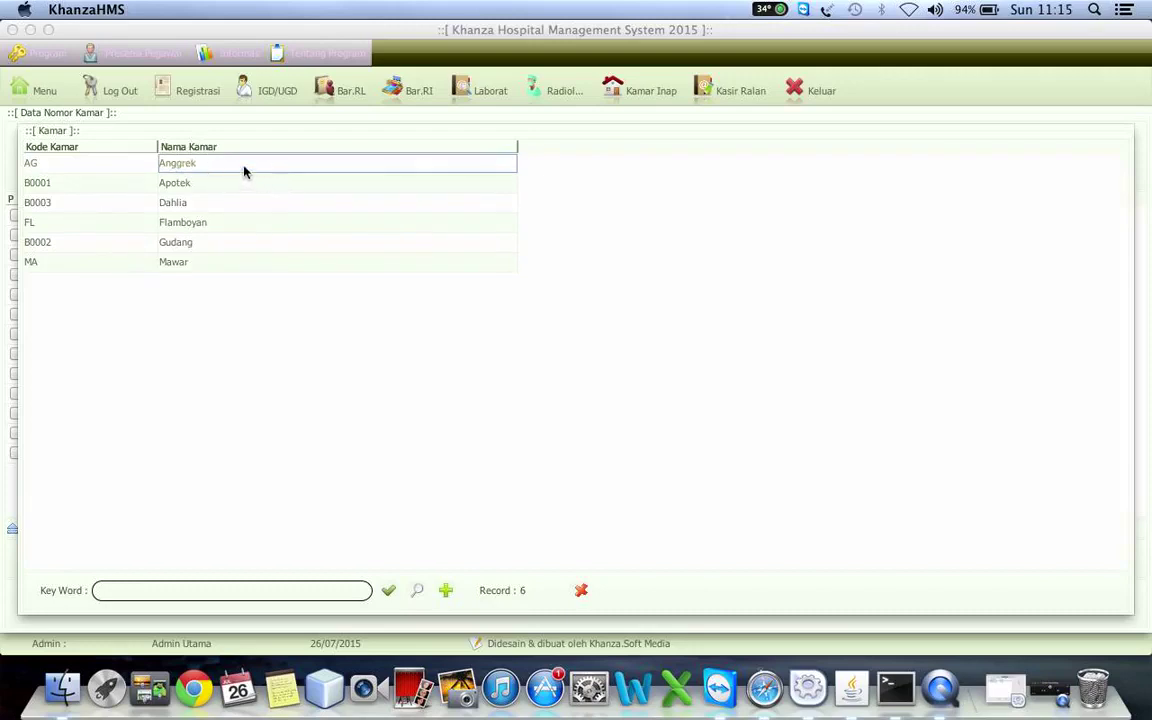
double_click(244, 172)
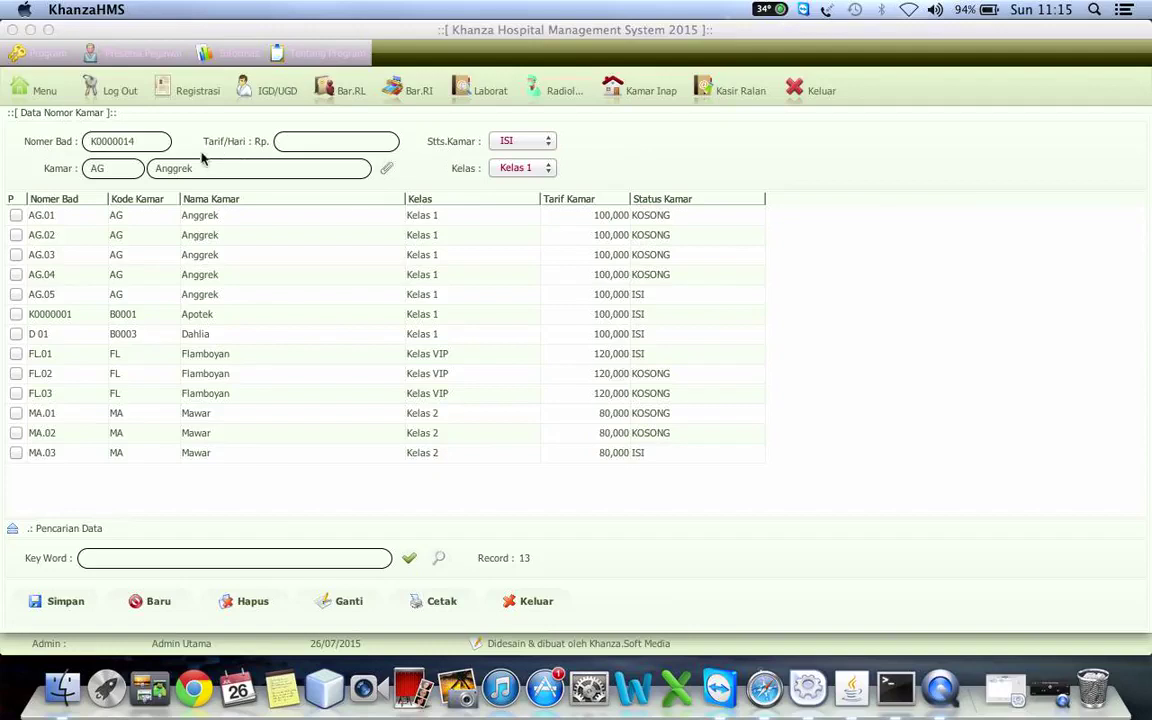
- Change the bed's room to Gudang, then open the Data Kamar room-type form
left_click(388, 170)
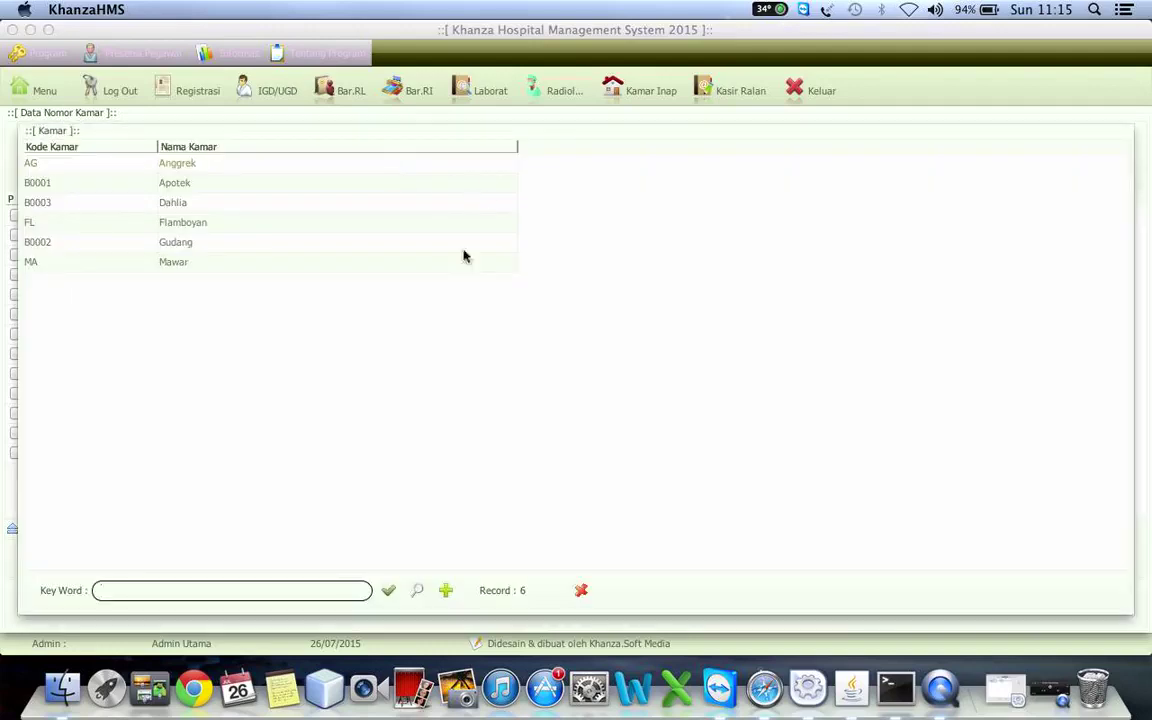
left_click(107, 248)
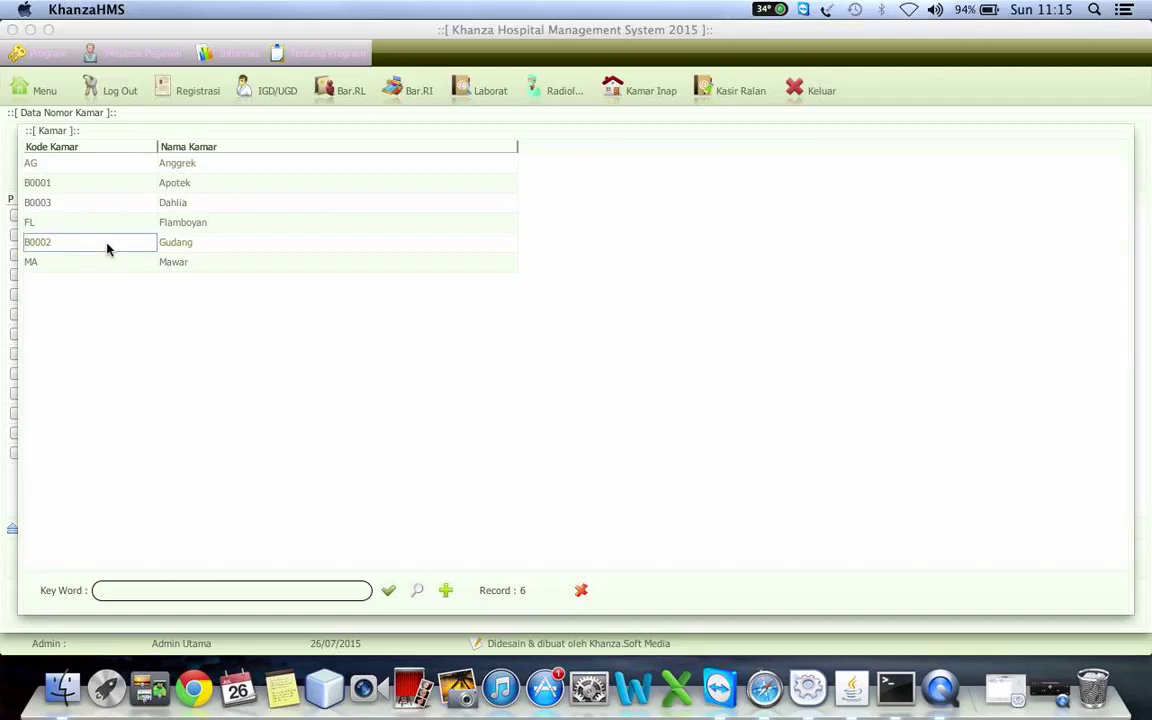
double_click(107, 248)
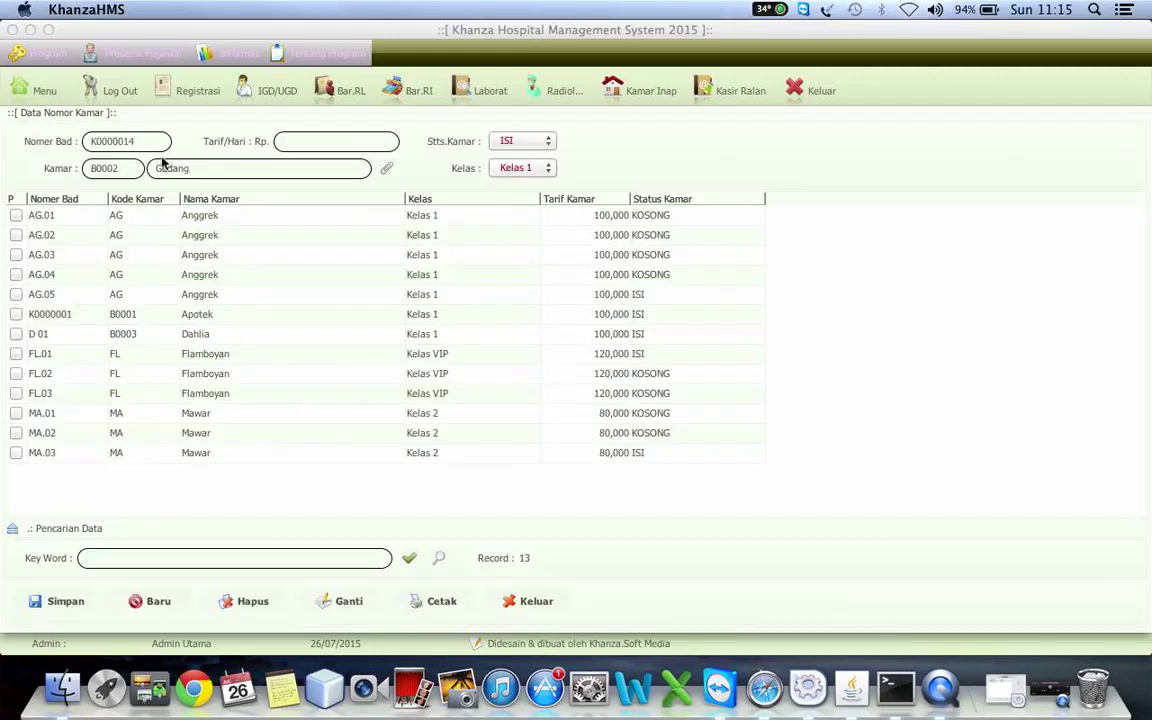
left_click(387, 168)
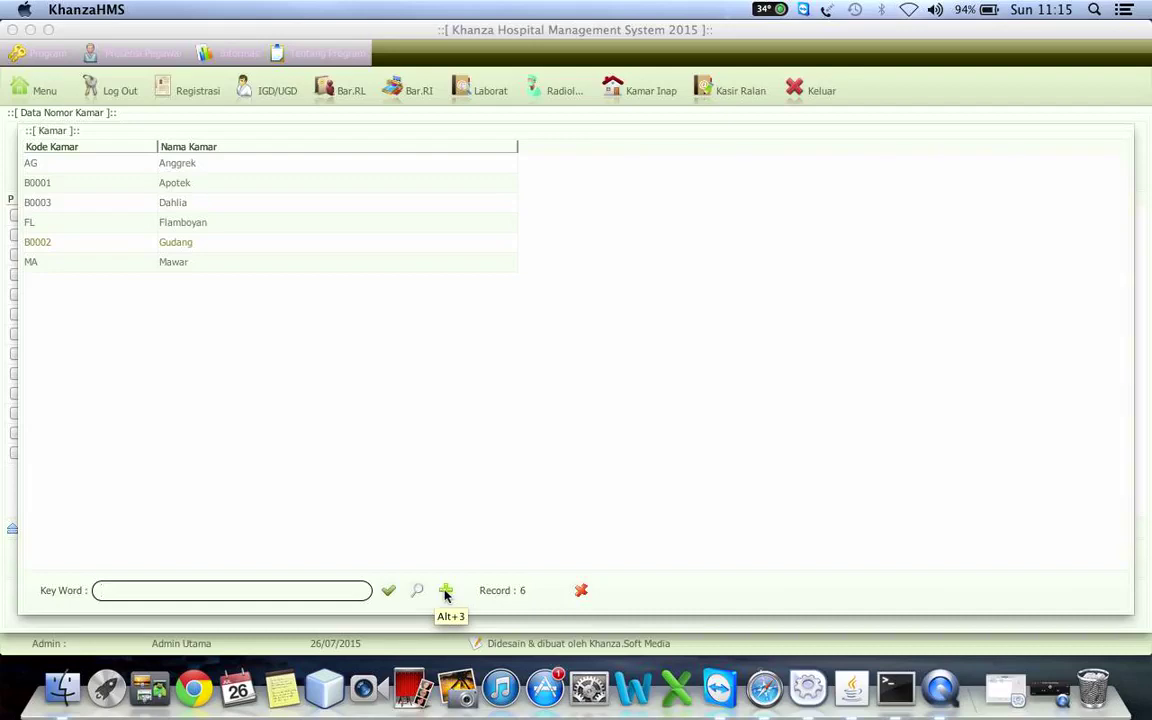
left_click(446, 592)
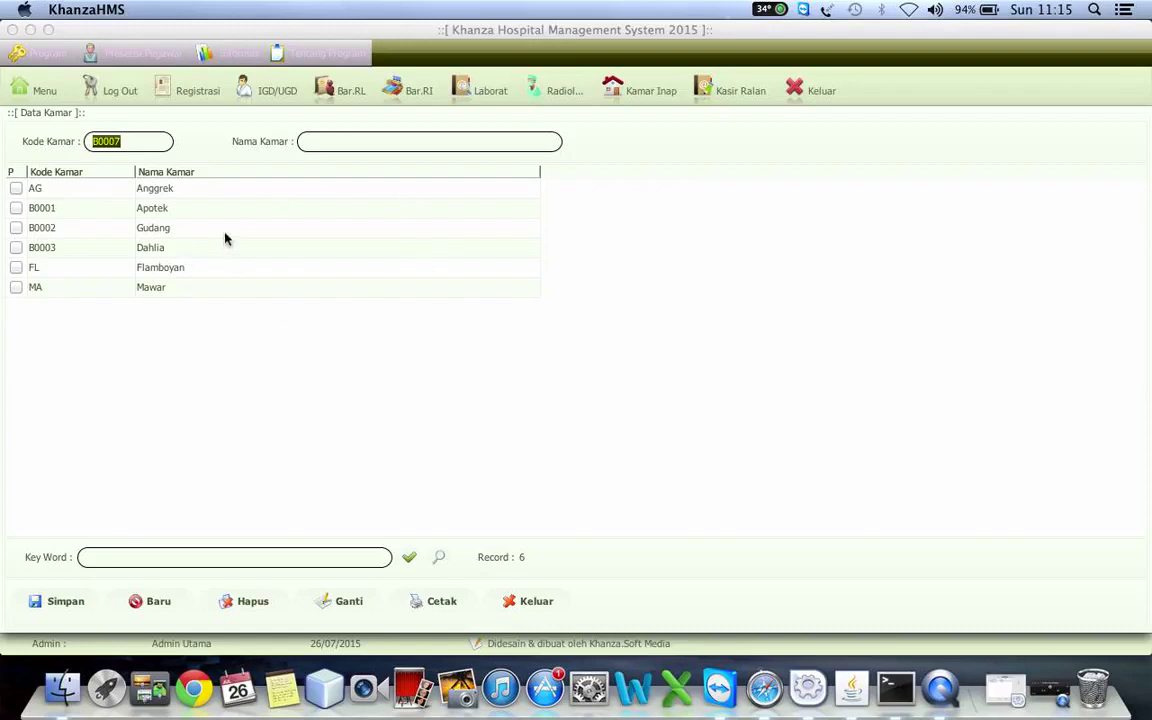
- Add room ML Melati and save it
left_click(134, 143)
key("BackSpace")
key("BackSpace")
key("BackSpace")
type("M")
left_click(326, 140)
type("Melati")
left_click(72, 602)
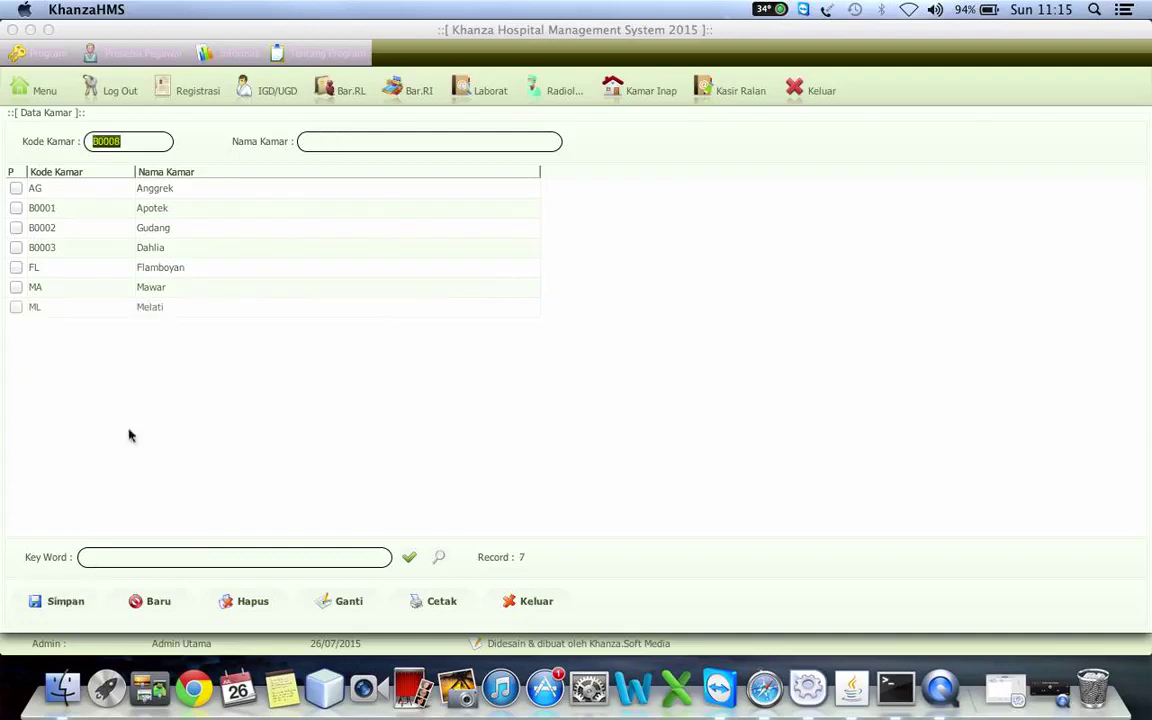
- Reopen Data Kamar and add room BG Bougenvile
left_click(537, 603)
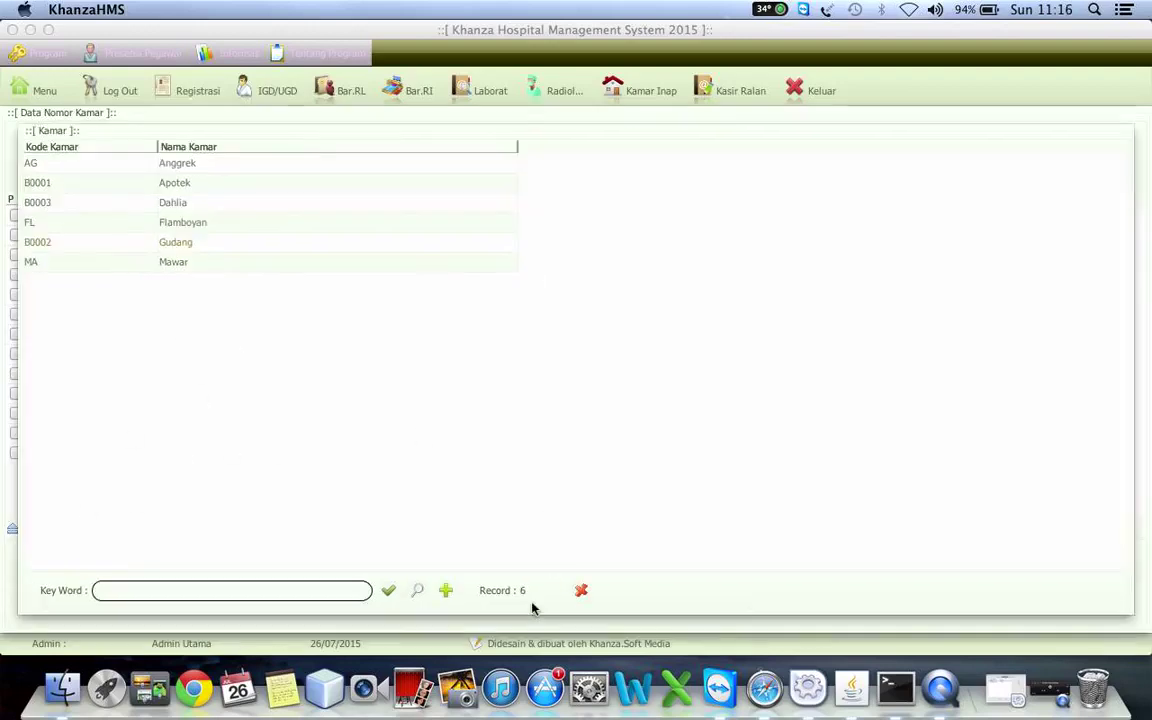
left_click(447, 592)
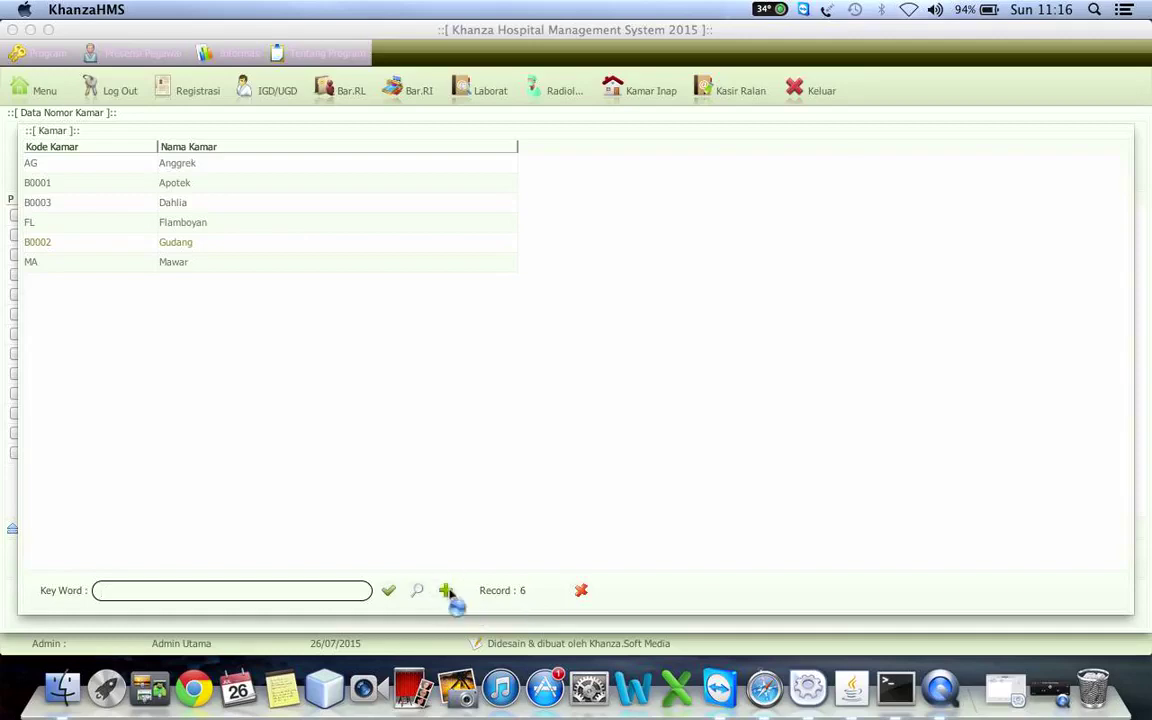
left_click(147, 140)
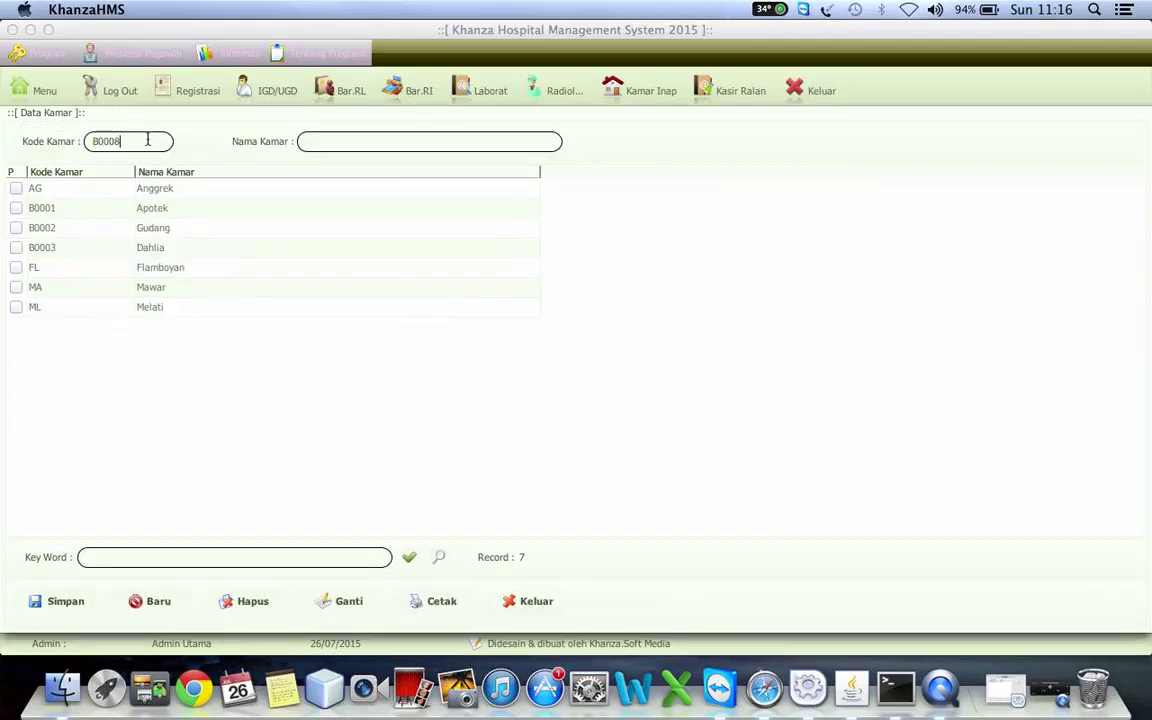
key("BackSpace")
key("BackSpace")
key("BackSpace")
key("BackSpace")
key("BackSpace")
type("BG")
left_click(322, 144)
type("Bougenvile")
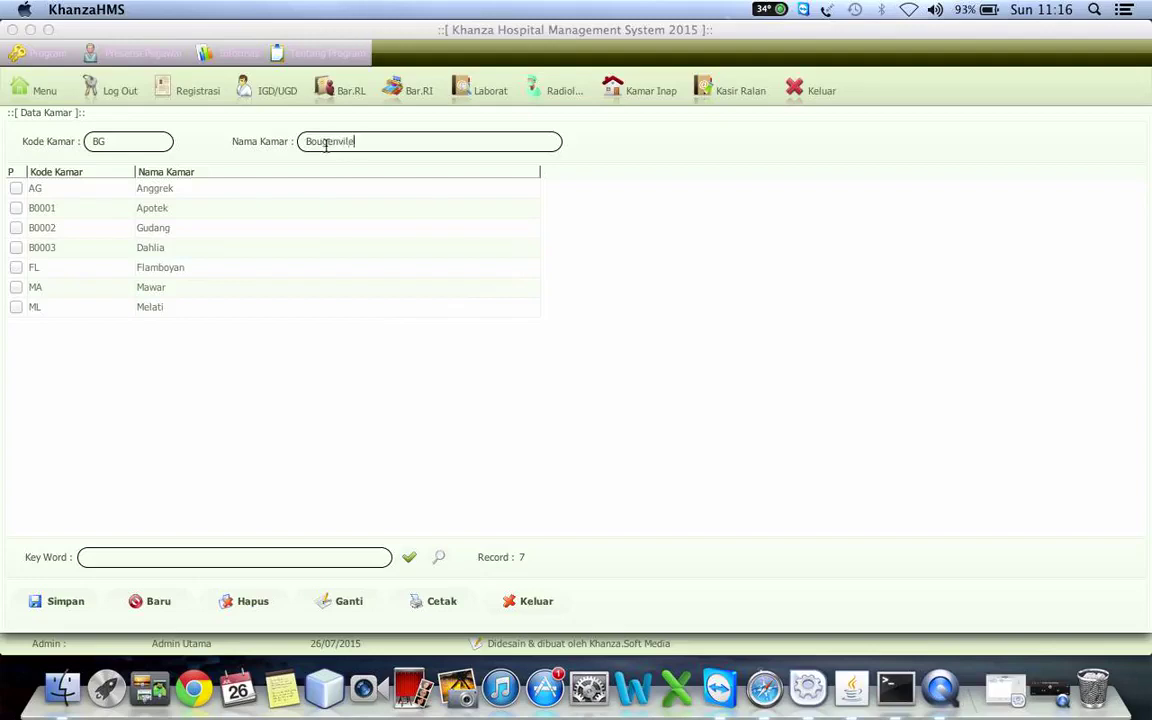
left_click(66, 603)
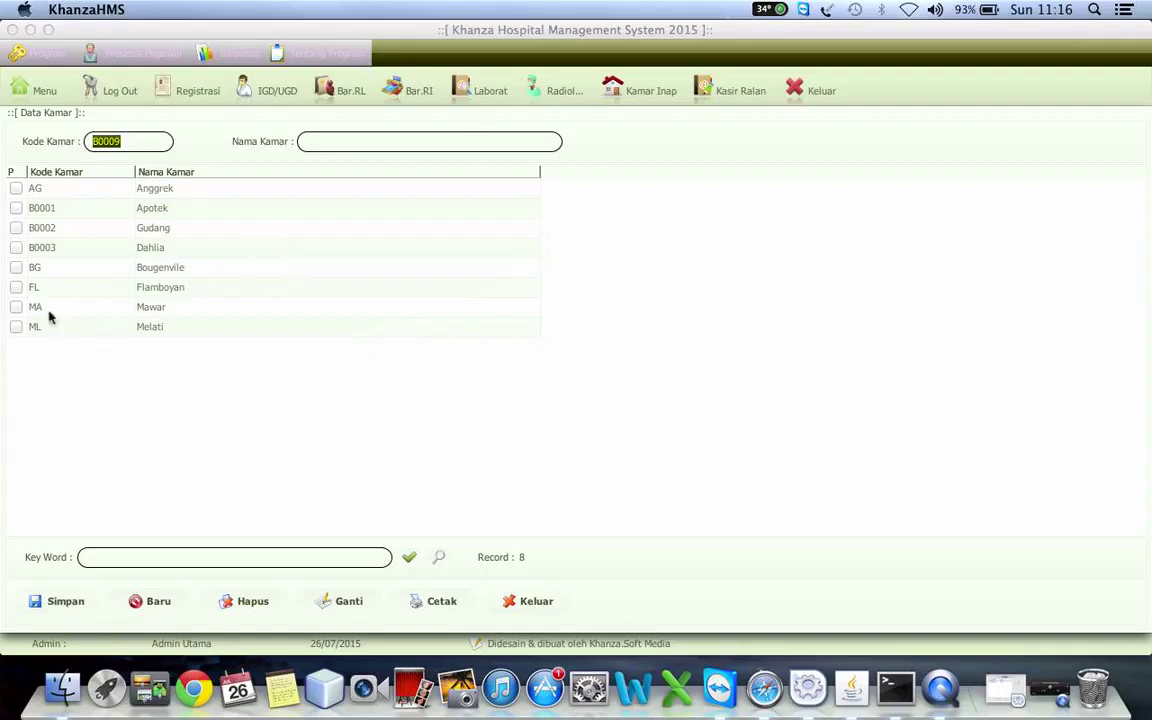
- Delete the ML Melati room and load the Dahlia room into the form
left_click(16, 328)
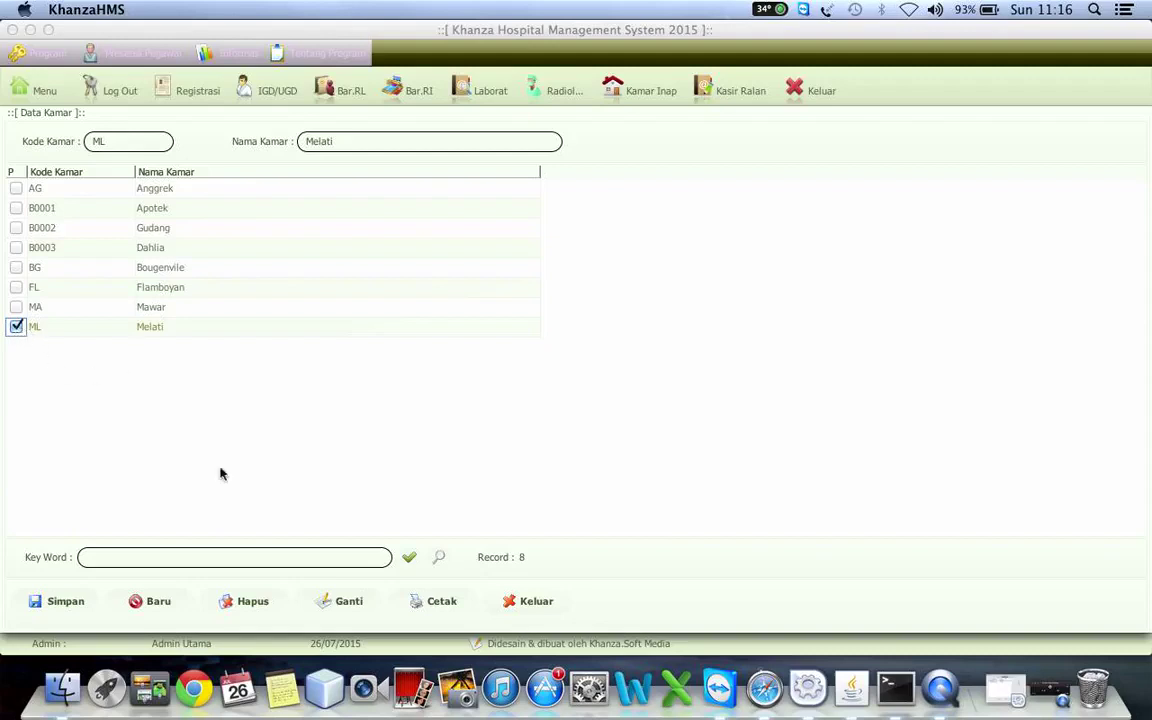
left_click(252, 603)
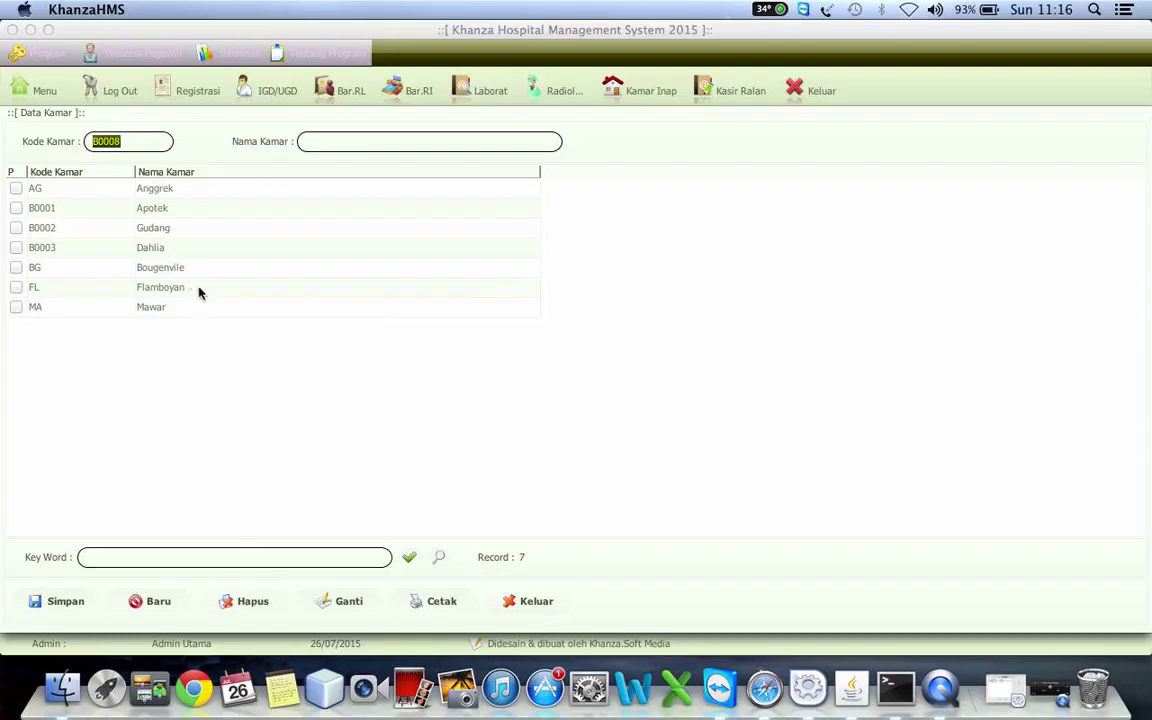
left_click(155, 250)
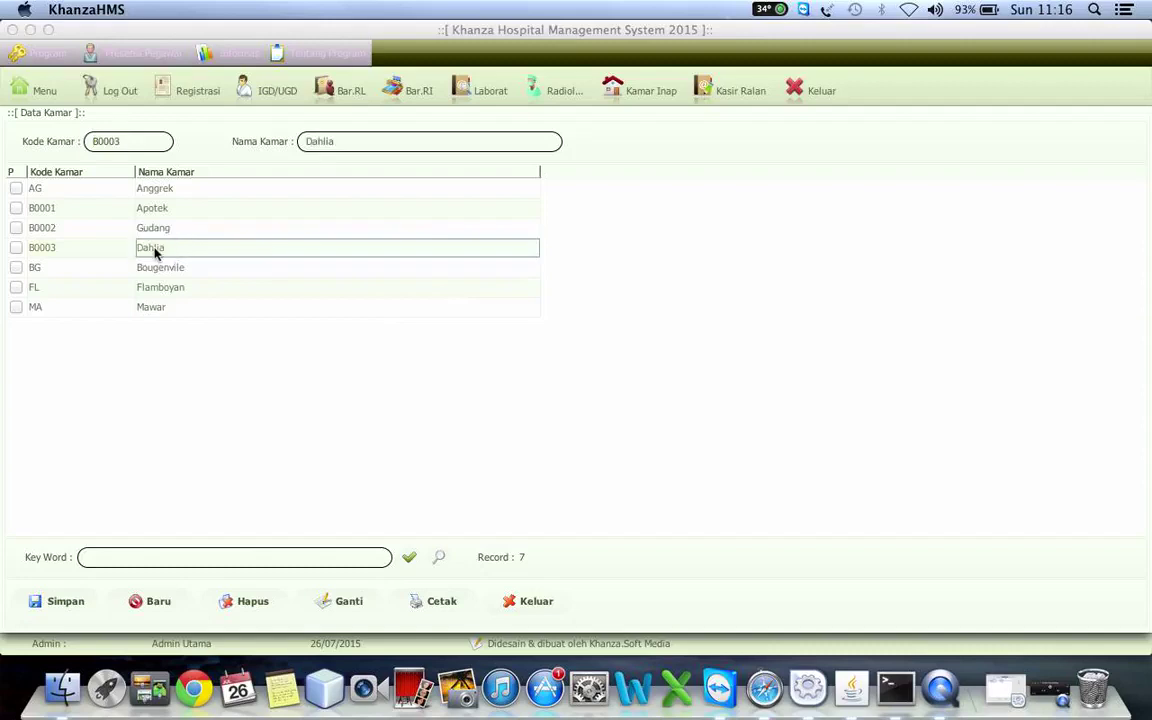
- Recode the Dahlia room to DH and the Apotek room to AP
left_click(130, 141)
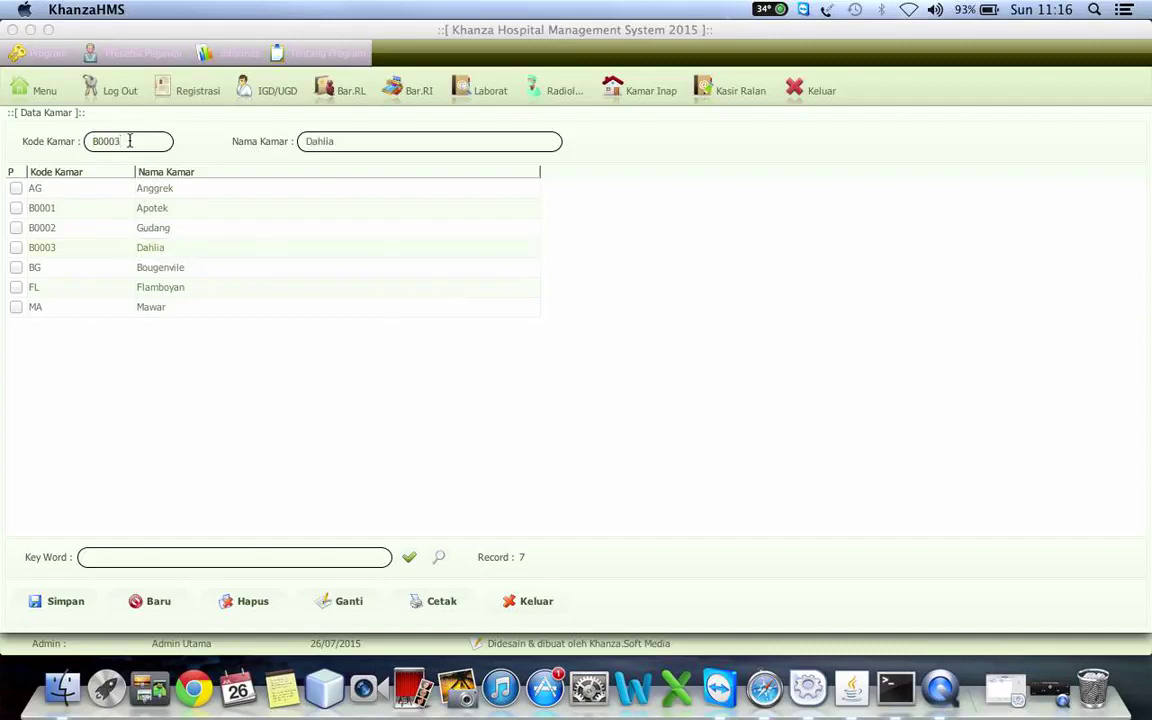
key("BackSpace")
key("BackSpace")
key("BackSpace")
type("D")
left_click(350, 602)
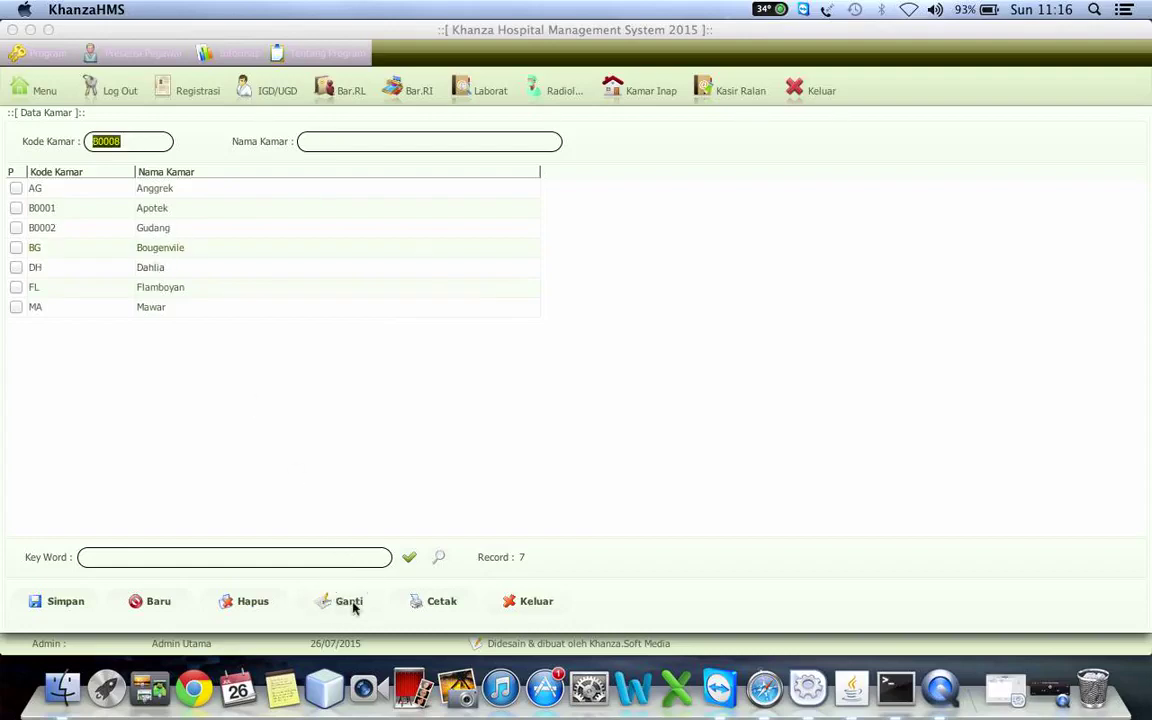
left_click(147, 207)
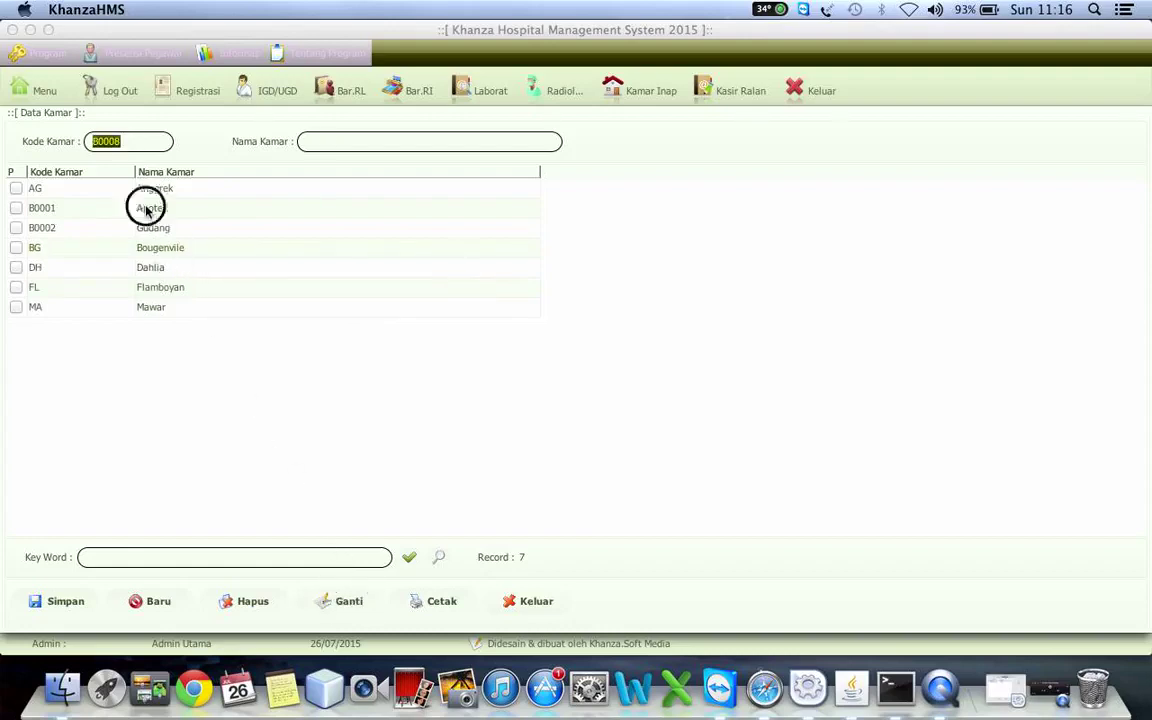
left_click(139, 141)
key("BackSpace")
key("BackSpace")
key("BackSpace")
type("AP")
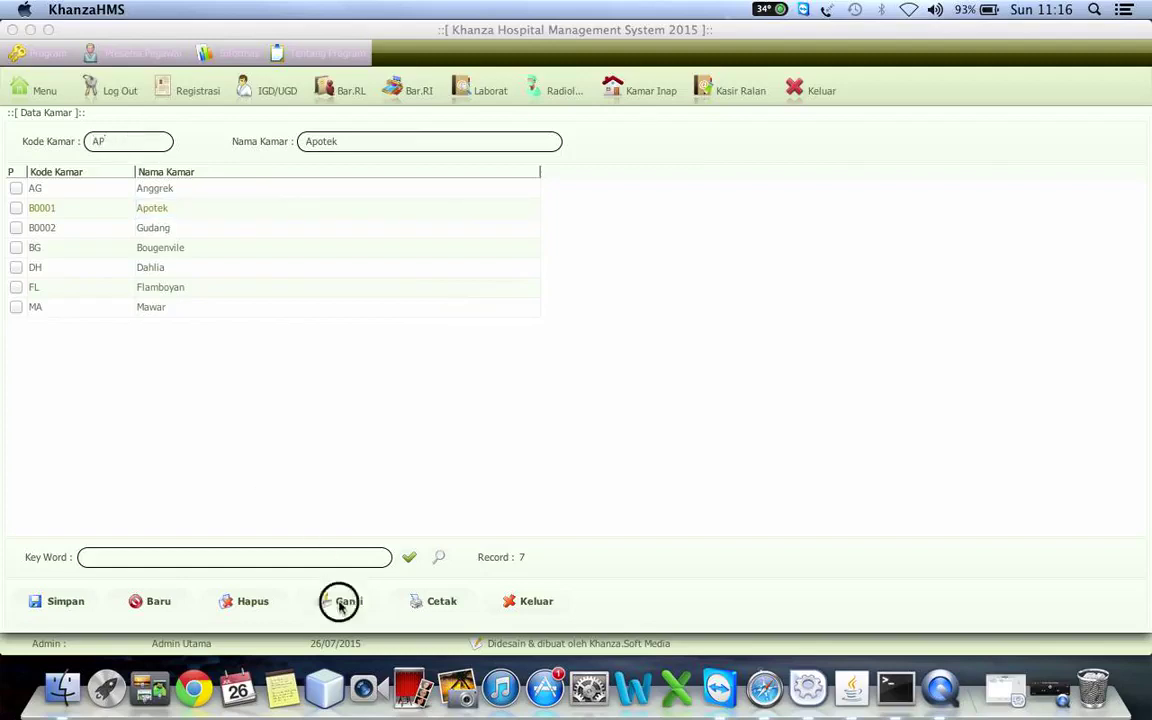
left_click(340, 603)
- Recode the Gudang room to GD and close the Data Kamar form
left_click(153, 231)
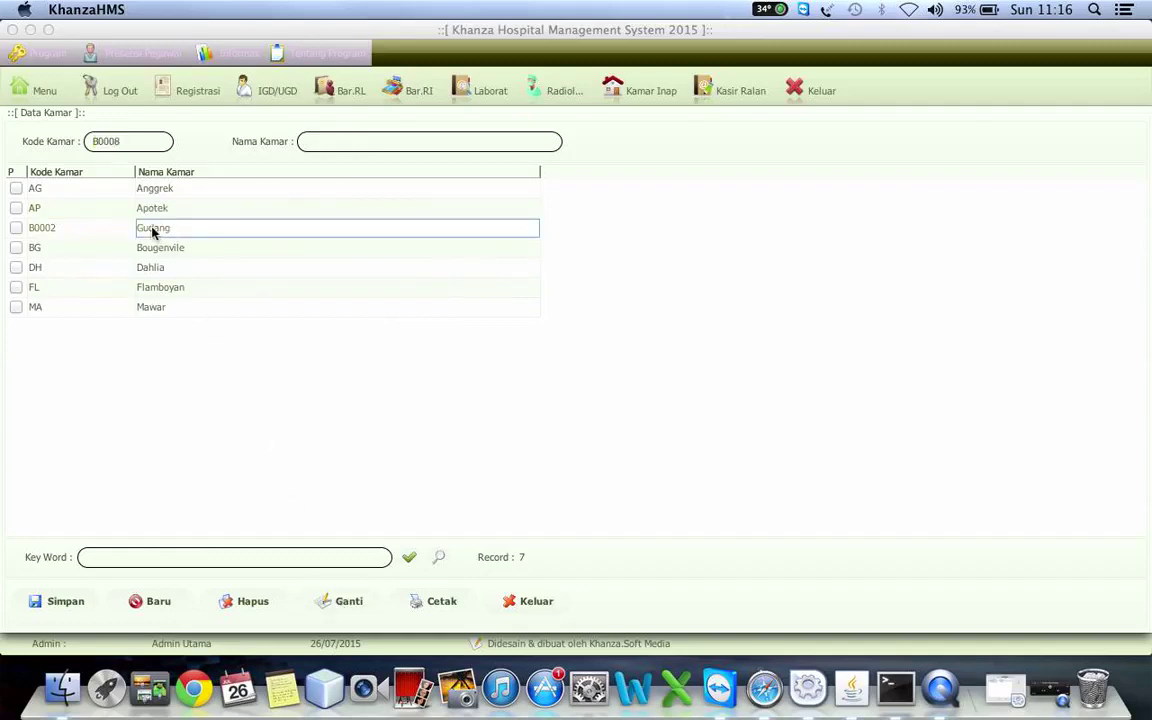
left_click(123, 137)
key("shift+Right")
key("shift+Right")
key("shift+Right")
key("shift+Right")
key("shift+Right")
key("BackSpace")
type("GD")
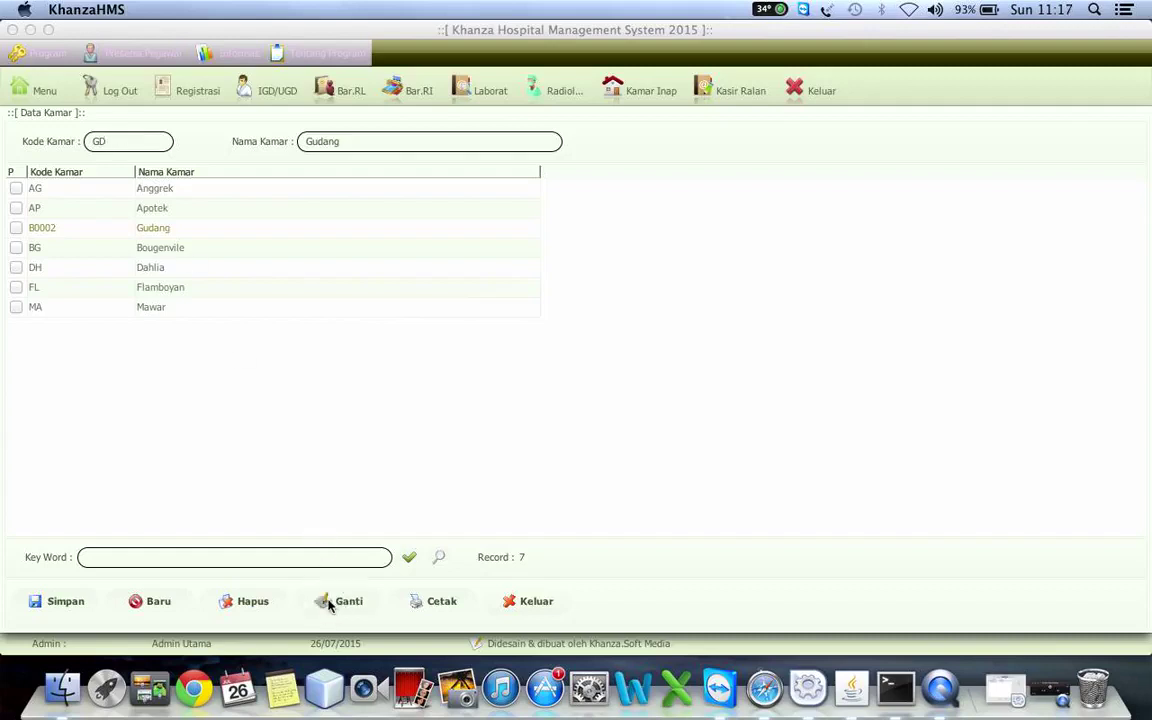
left_click(340, 601)
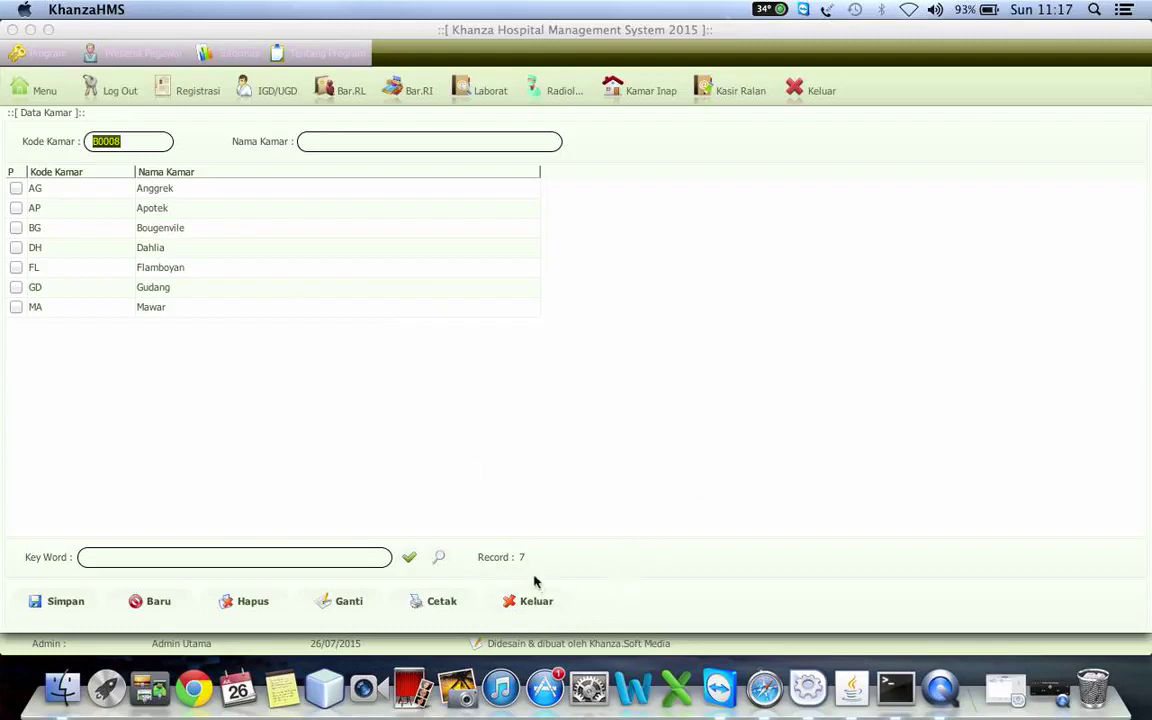
left_click(545, 611)
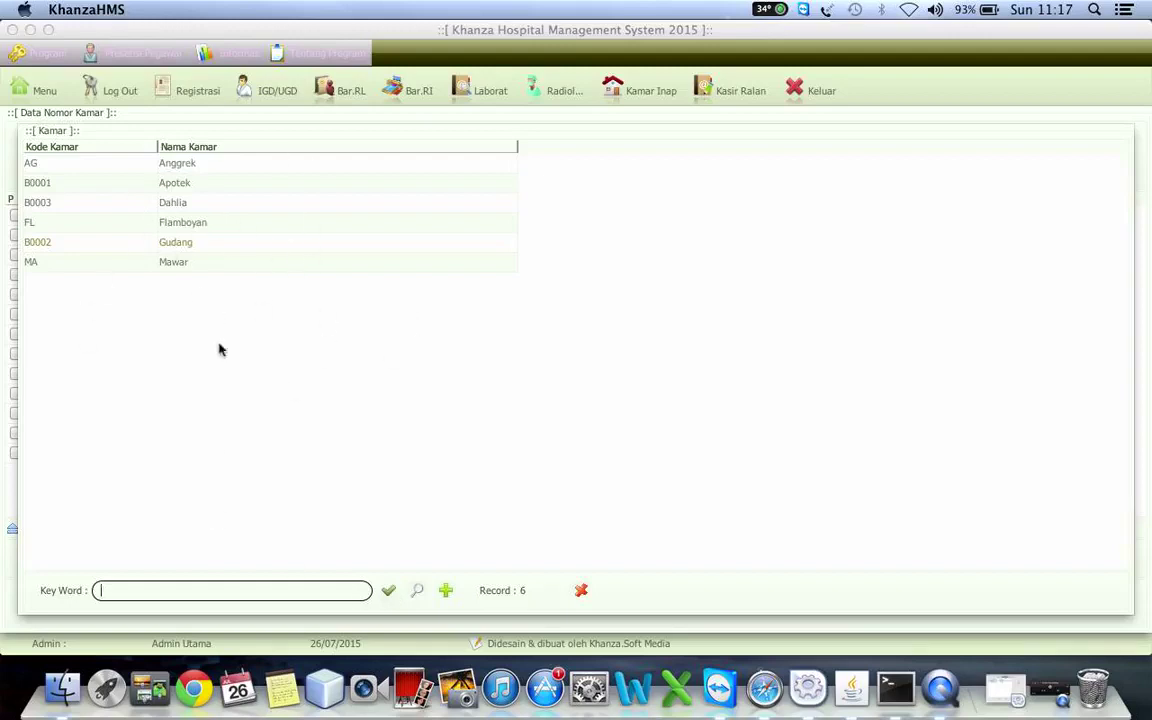
- Refresh the room lookup, test keyword searches 'maw', 'gu' and 'f', then pick MA Mawar
left_click(389, 592)
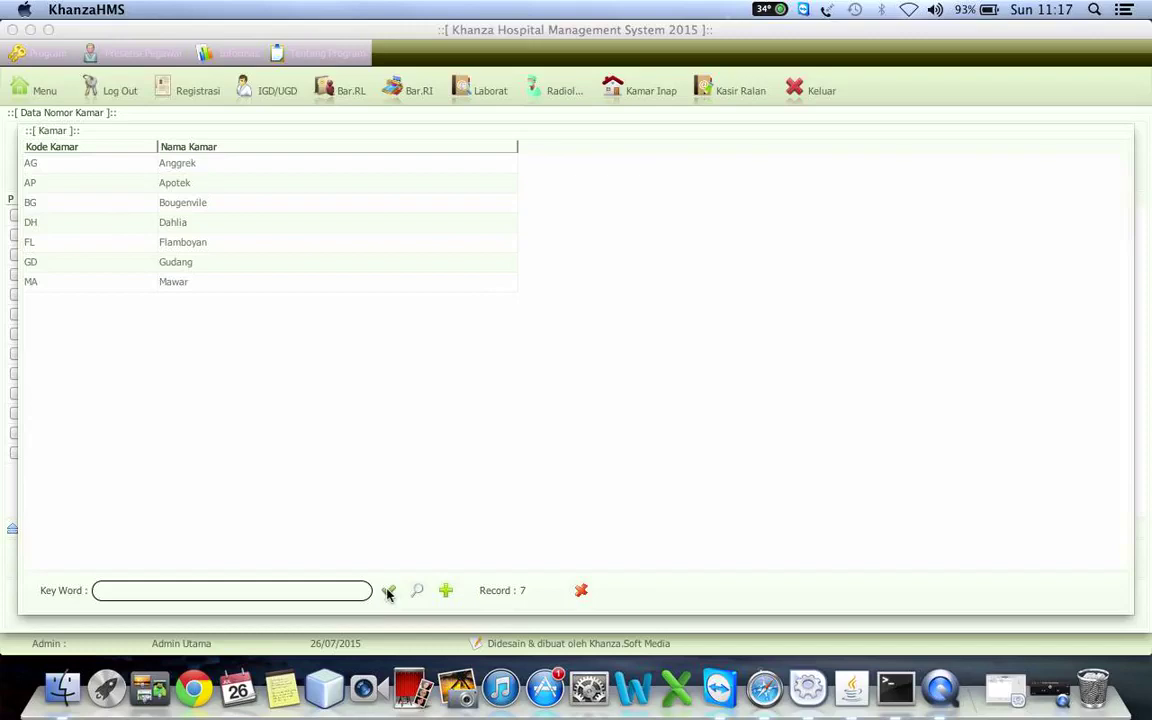
left_click(174, 592)
type("maw")
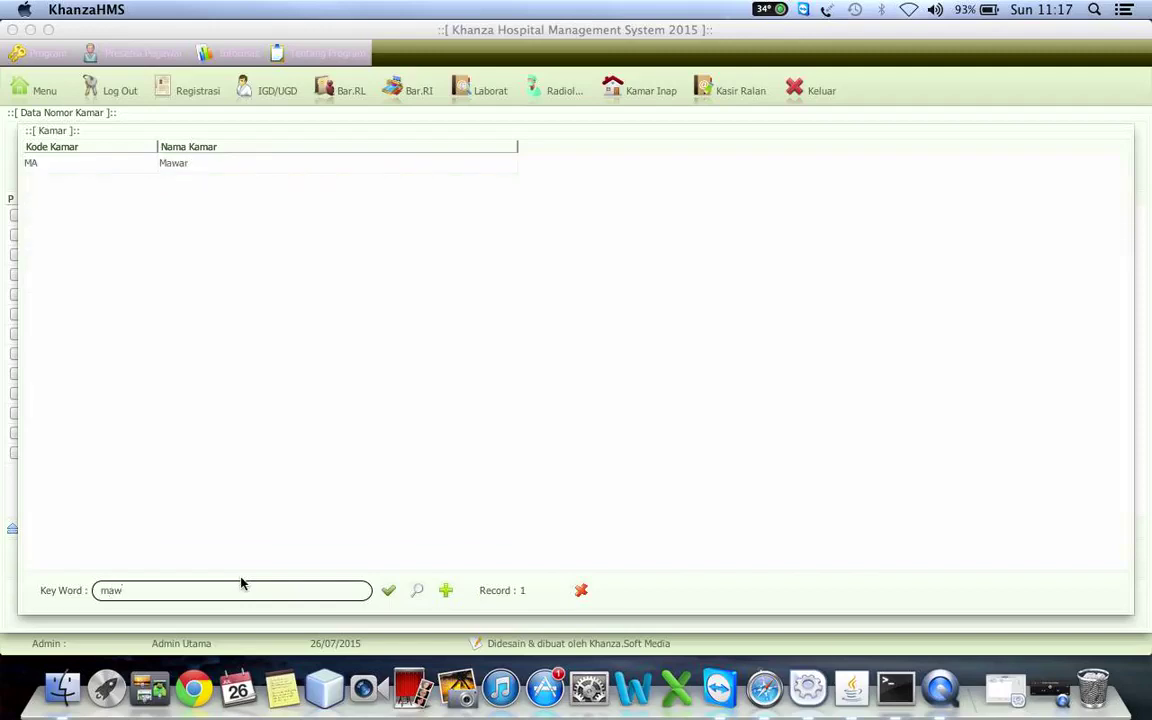
key("BackSpace")
key("BackSpace")
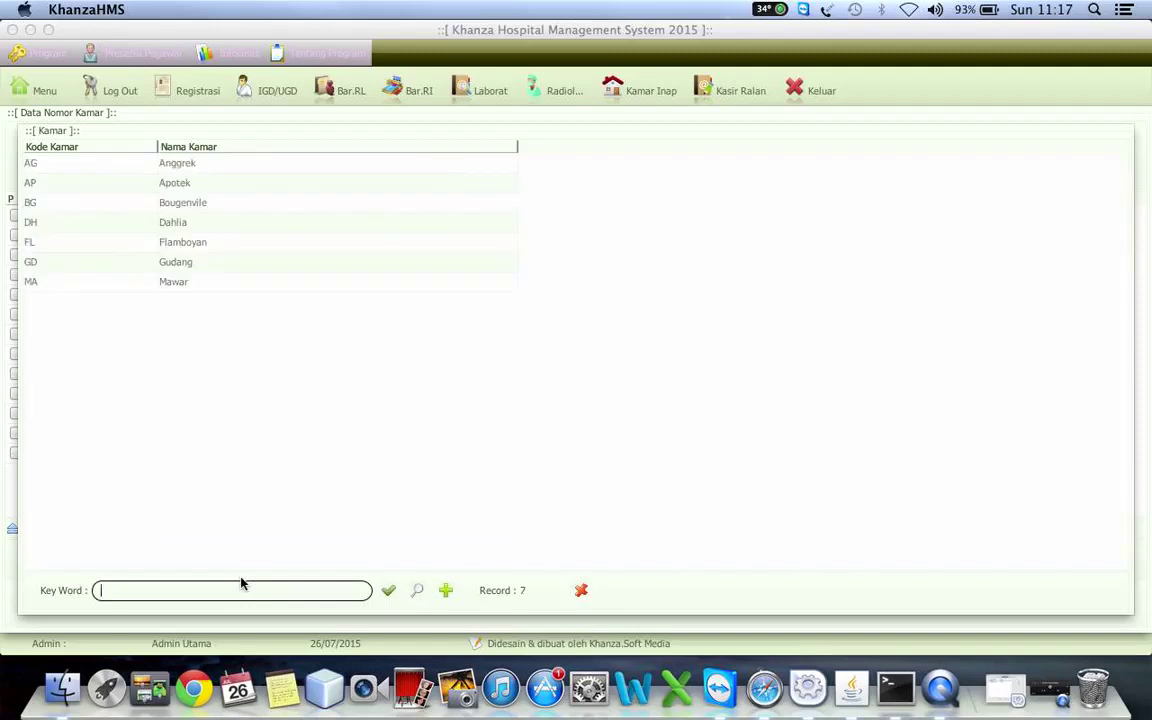
type("gu")
key("BackSpace")
key("BackSpace")
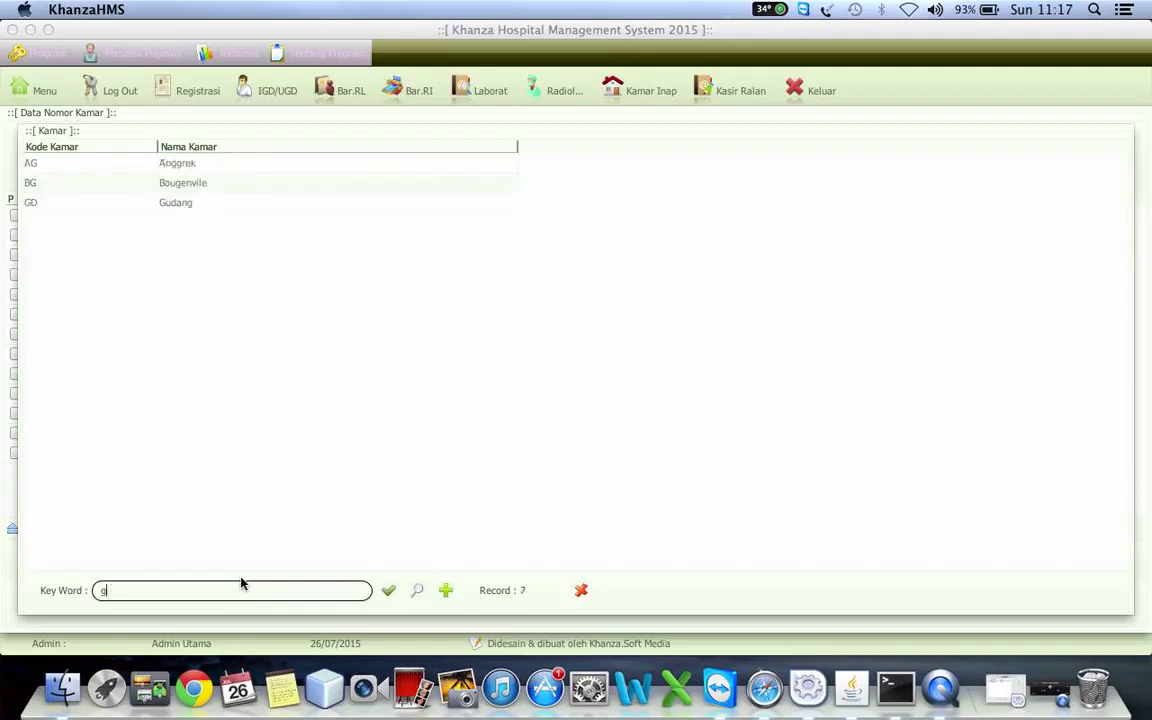
type("f")
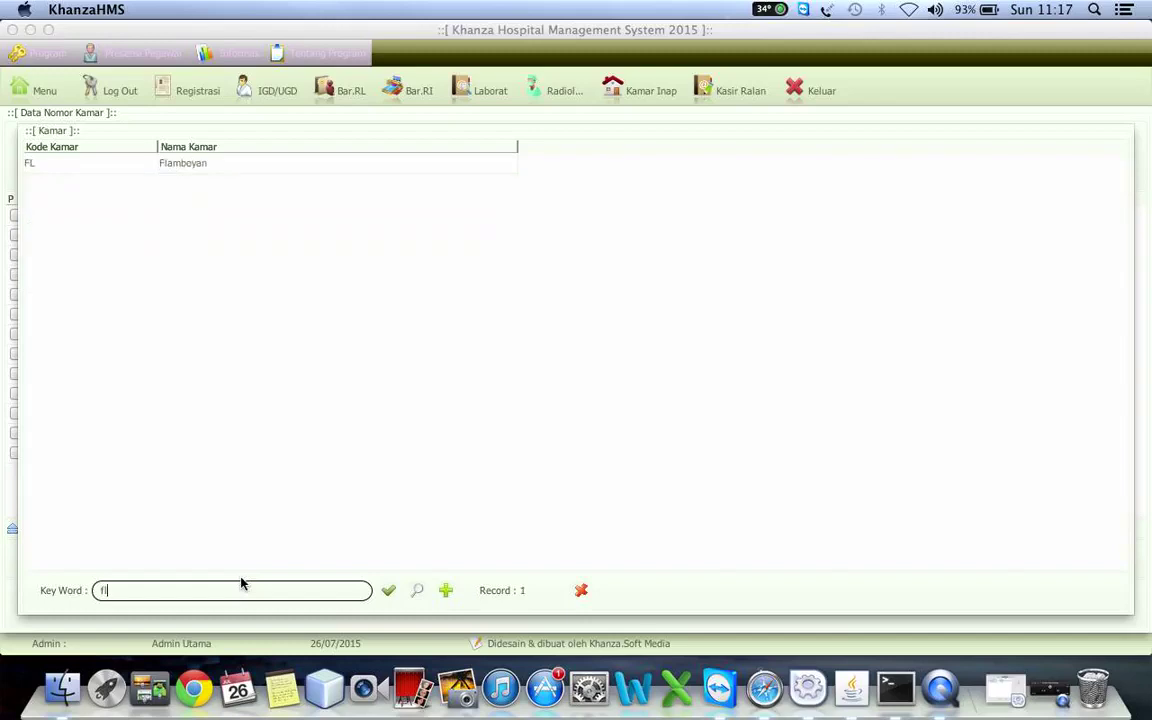
key("BackSpace")
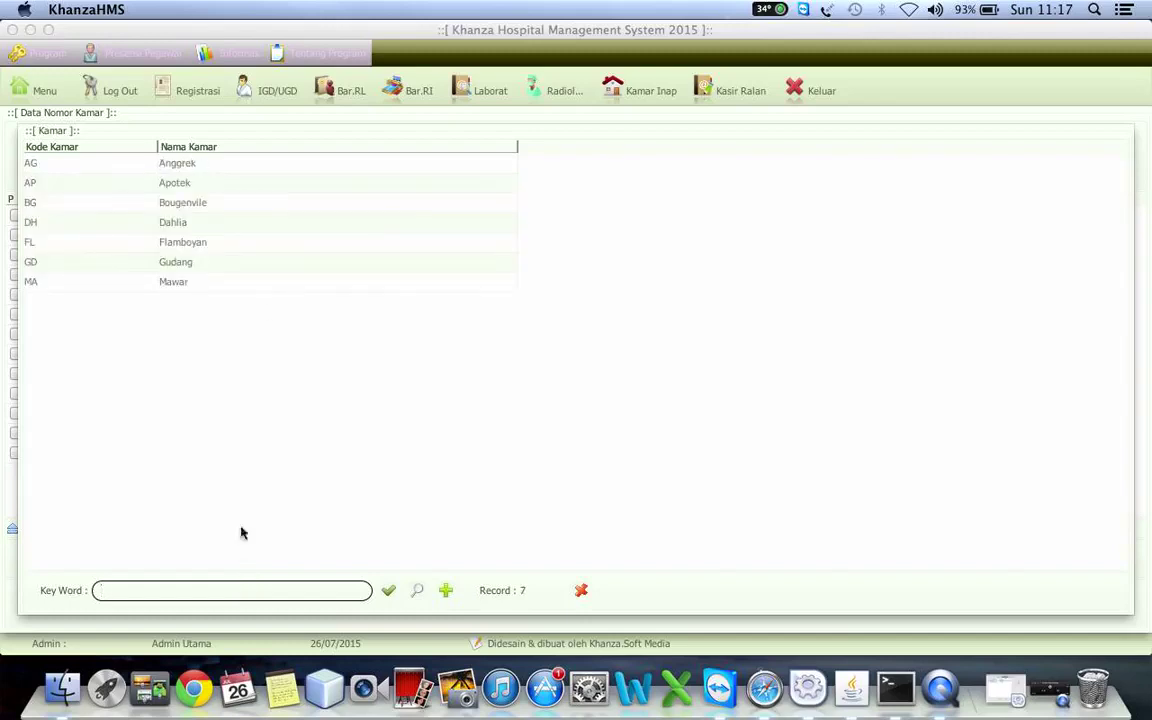
left_click(182, 284)
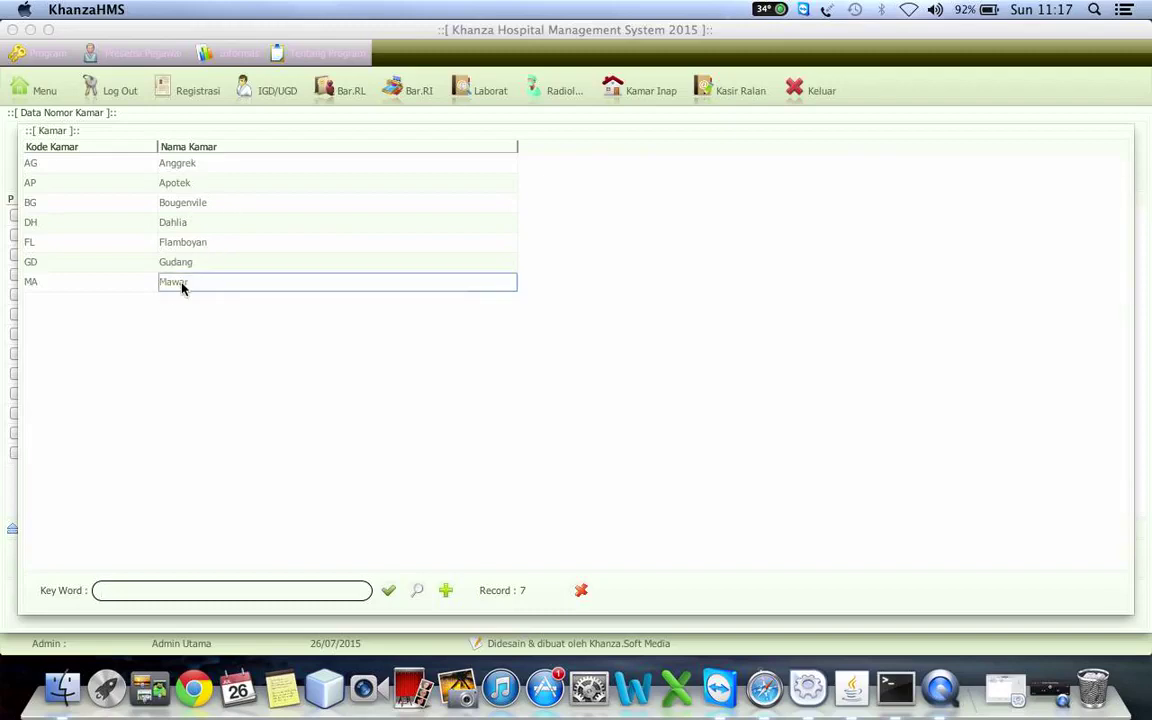
double_click(182, 287)
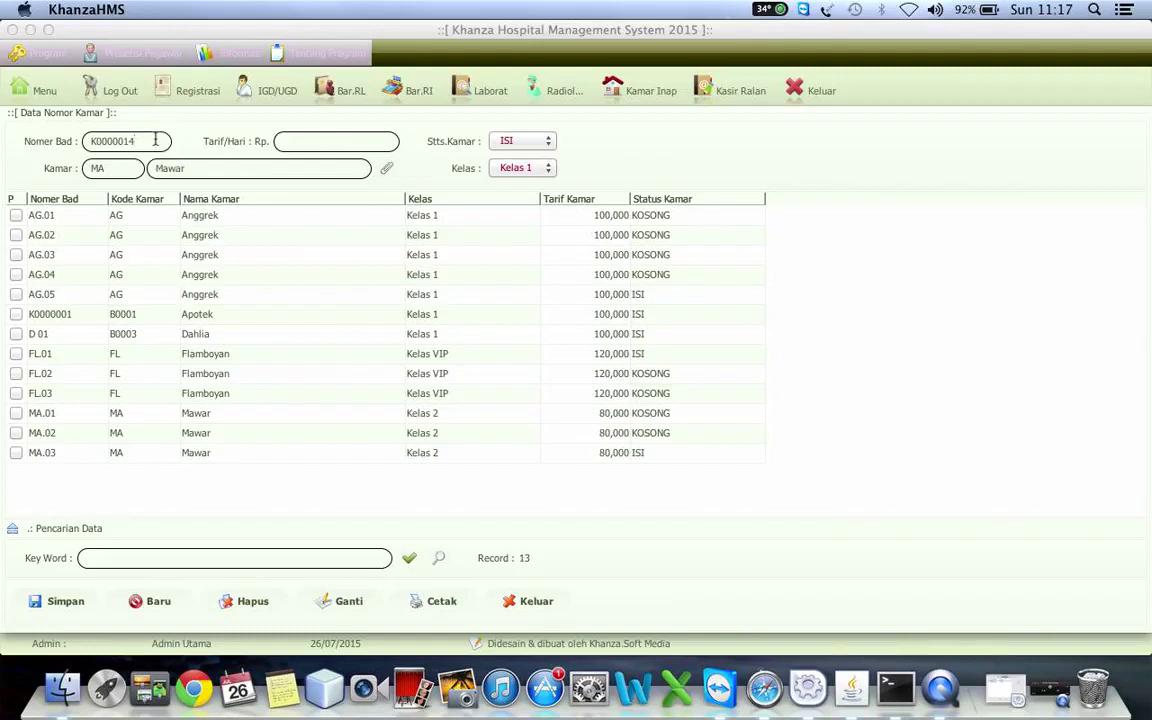
- Give the new Mawar bed a 100000 daily tariff, status KOSONG and Kelas 2
key("BackSpace")
key("BackSpace")
key("BackSpace")
key("BackSpace")
key("BackSpace")
key("BackSpace")
key("BackSpace")
left_click(347, 146)
type("10000")
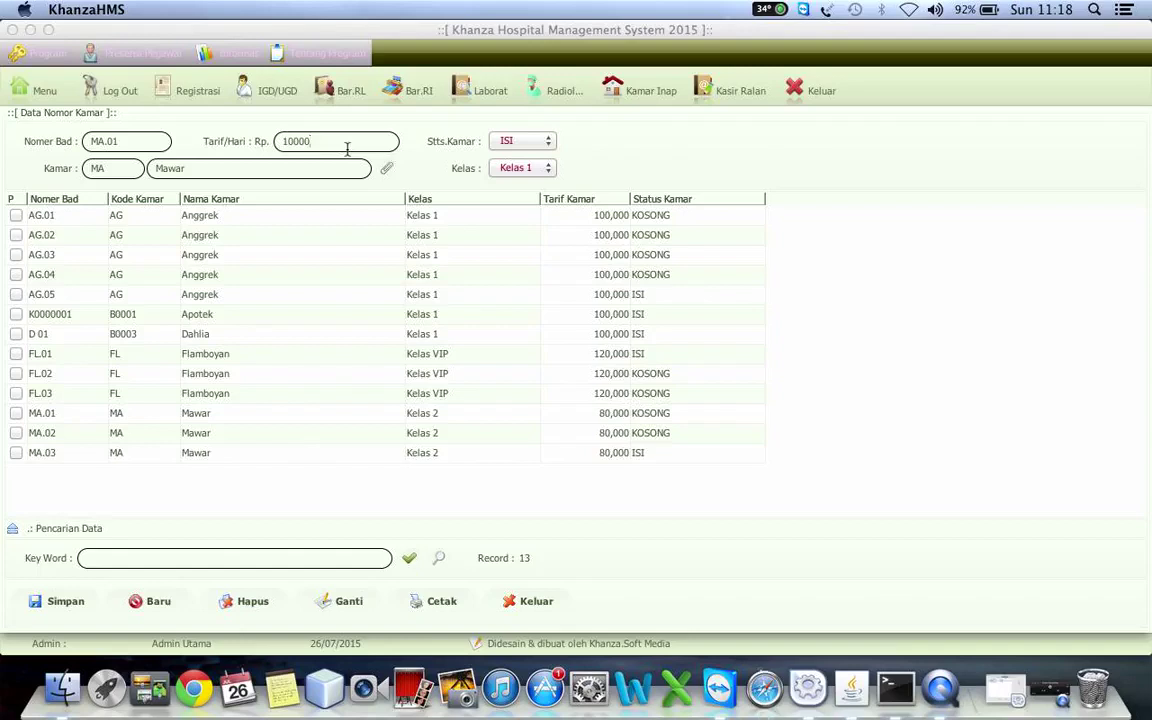
type("0")
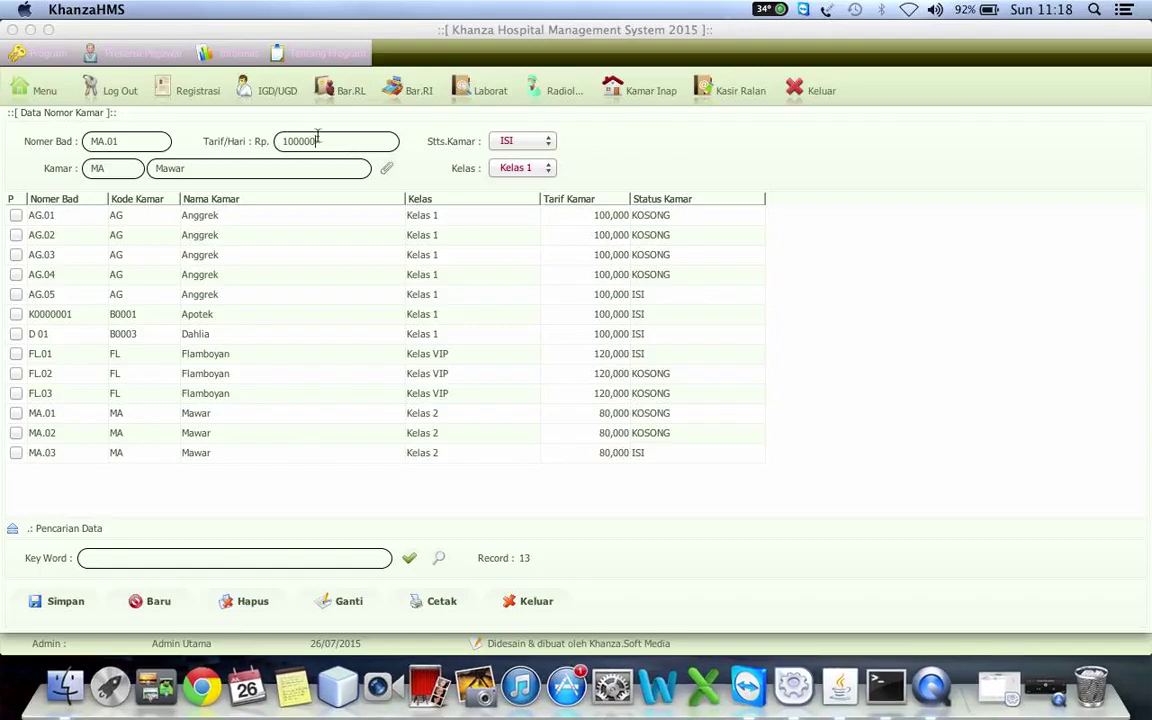
left_click(540, 147)
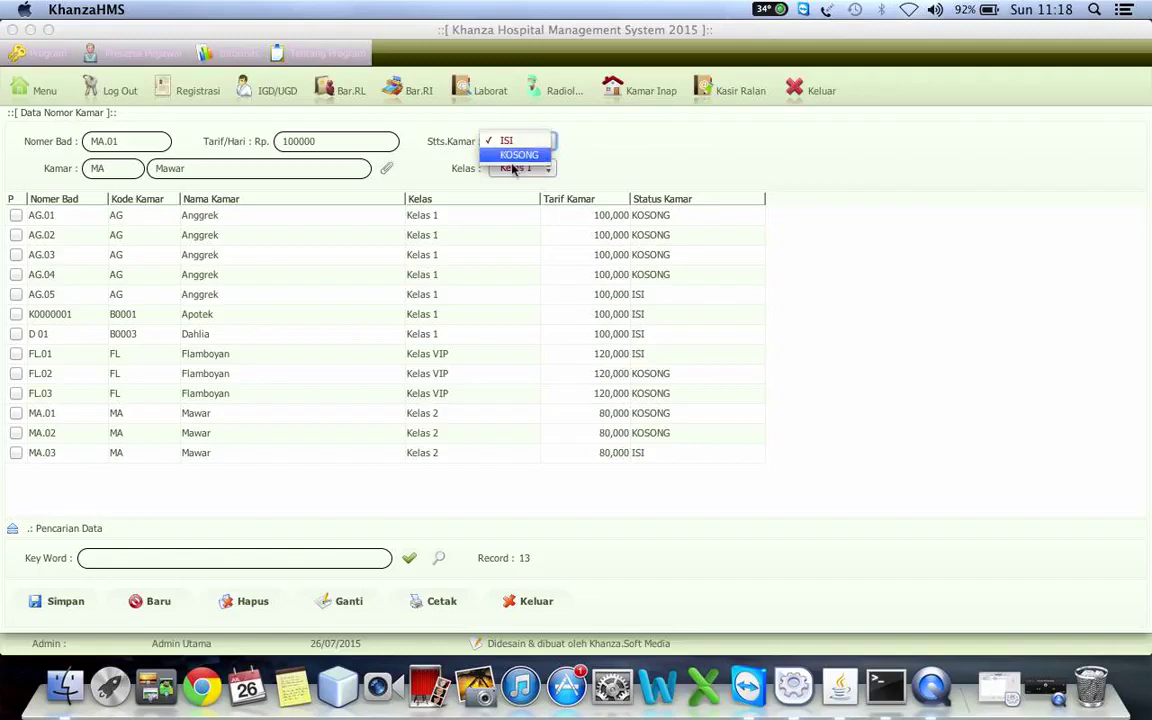
left_click(508, 156)
left_click(520, 168)
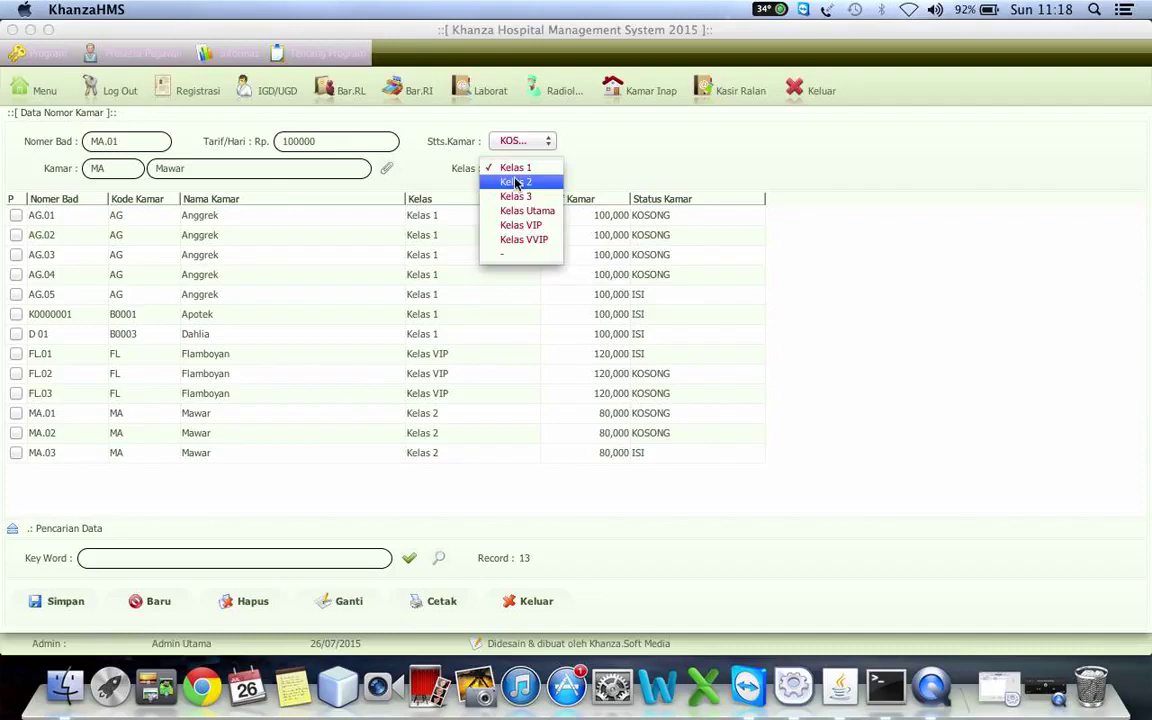
left_click(515, 182)
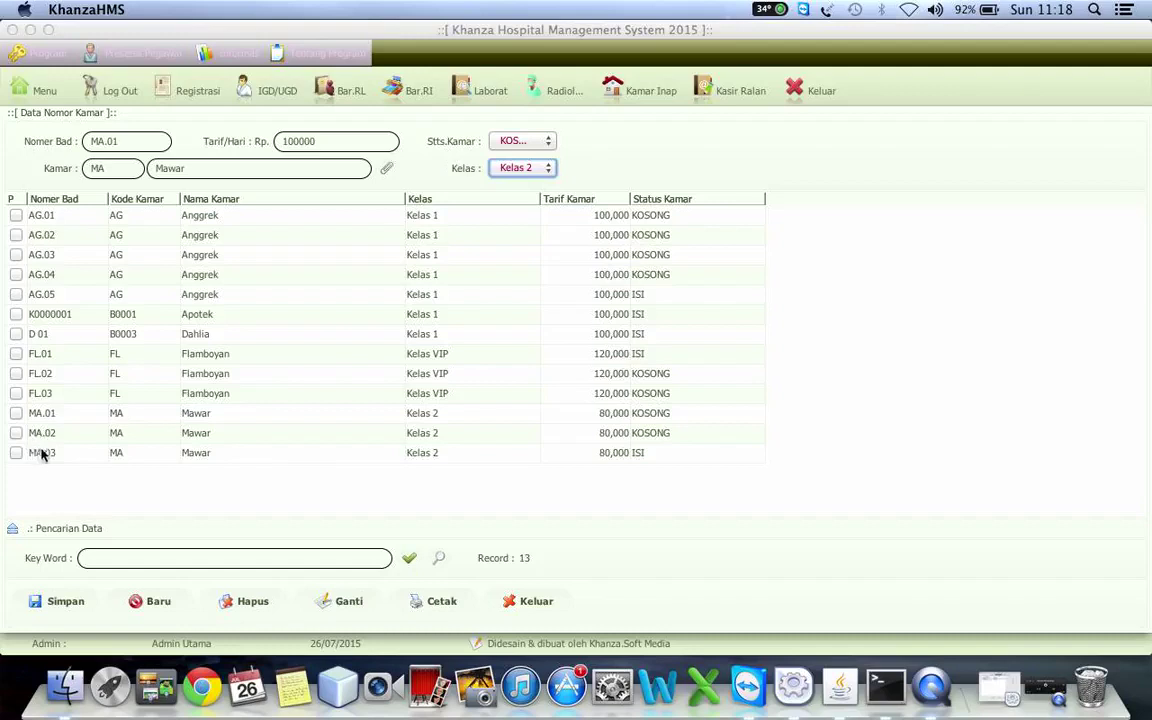
- Number the bed MA.04, save it and refresh the room number table
left_click(132, 141)
type("4")
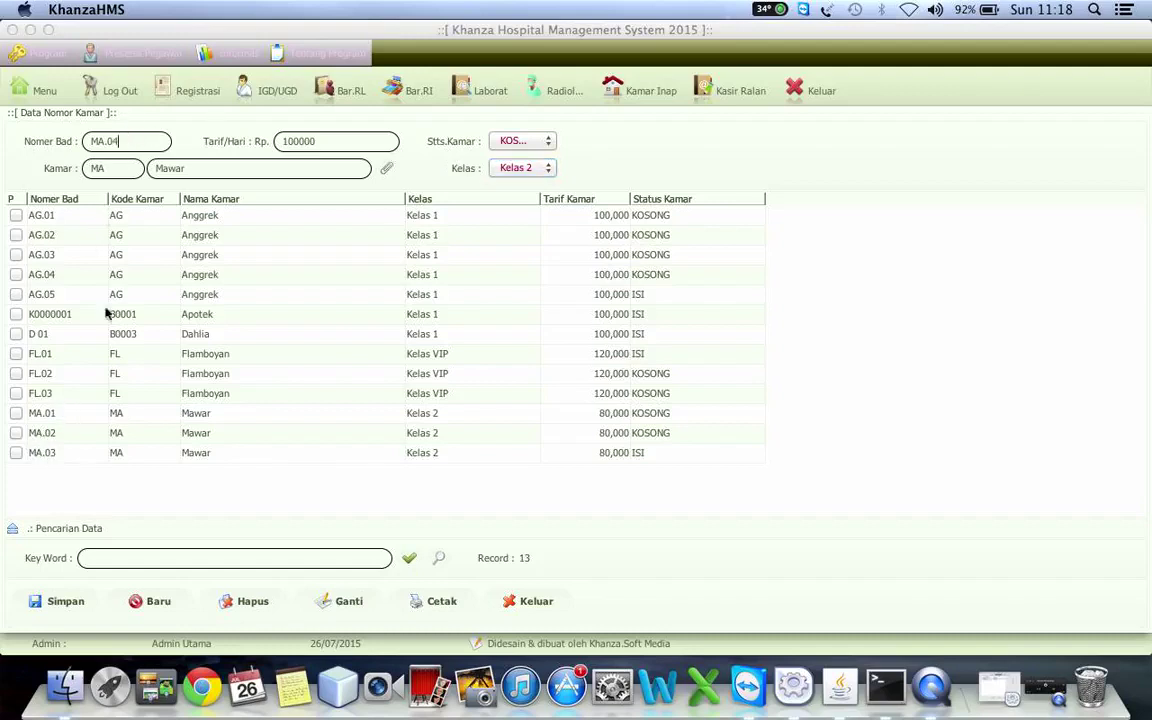
left_click(57, 601)
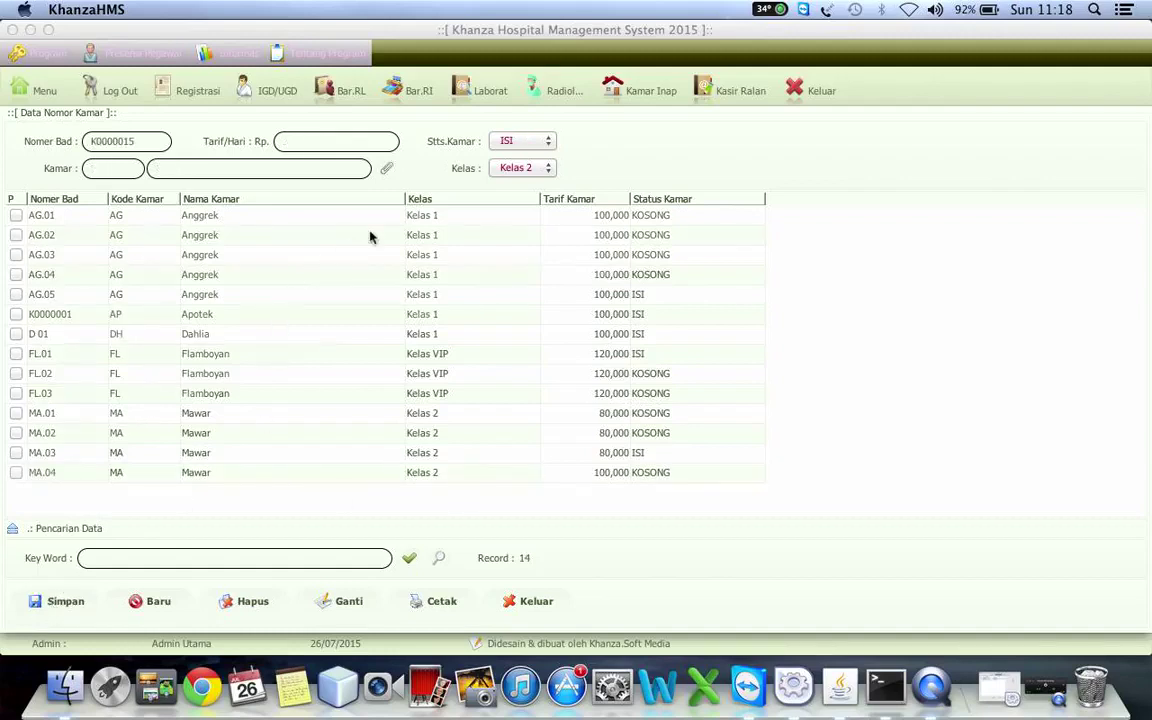
left_click(407, 560)
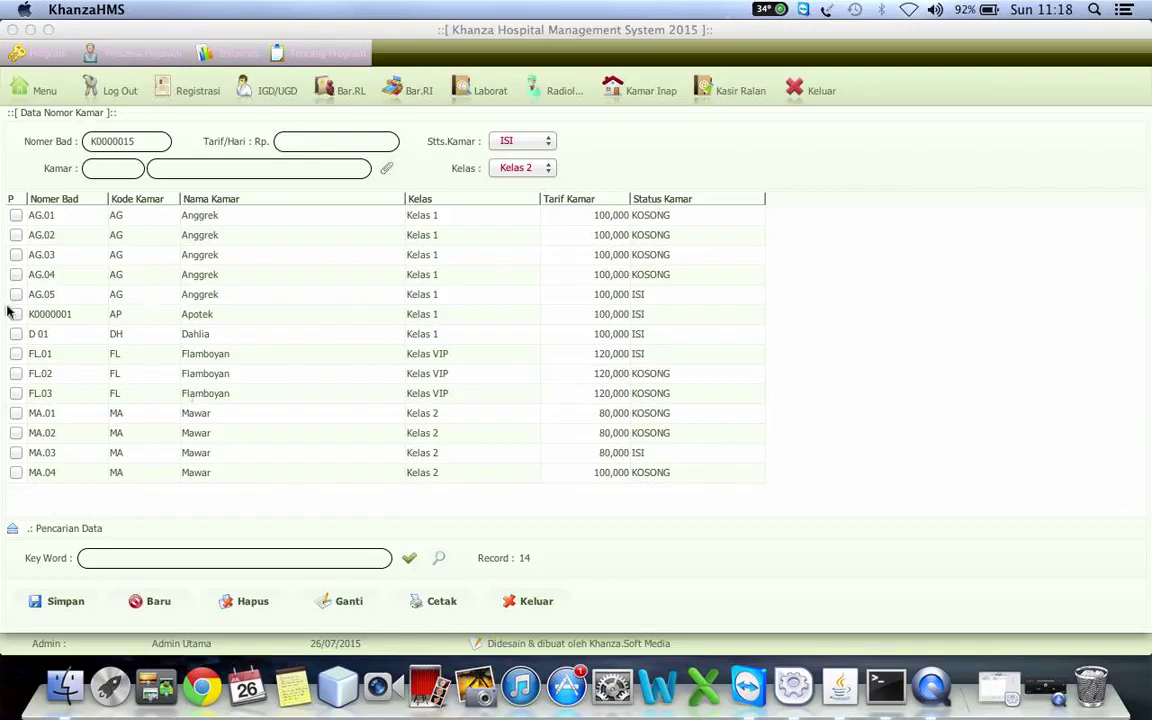
left_click(388, 169)
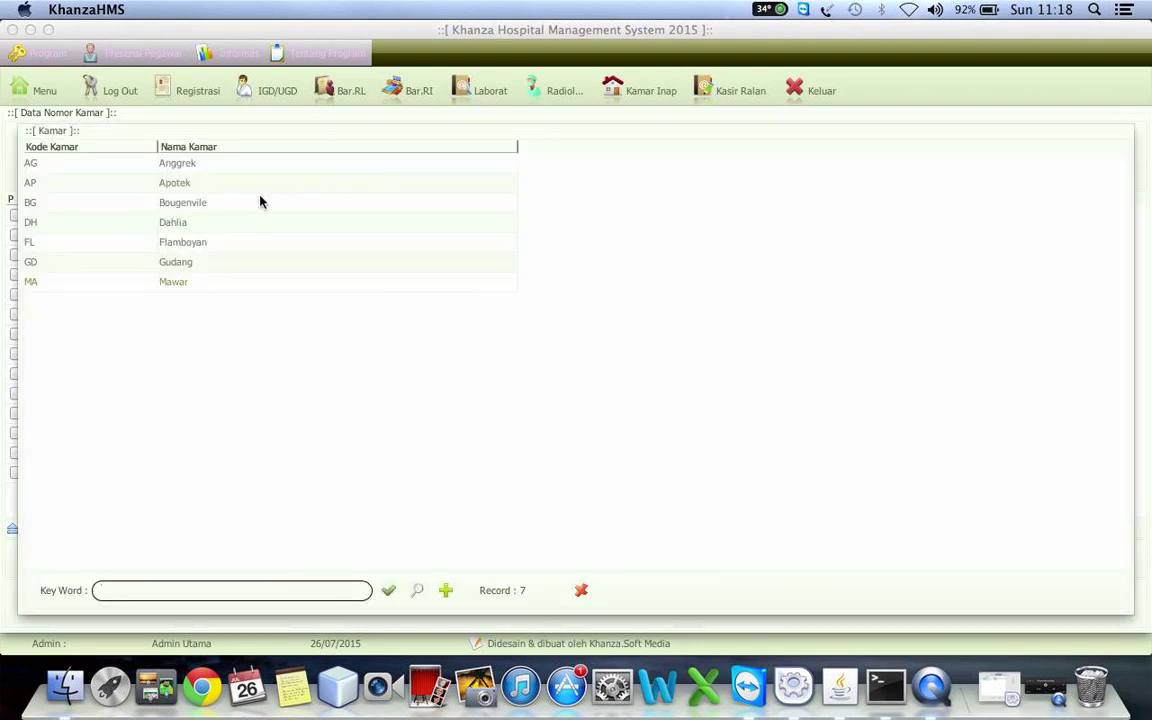
- Save bed BG.01 in Bougenvile at 300 per day, status KOSONG, Kelas VIP
double_click(233, 205)
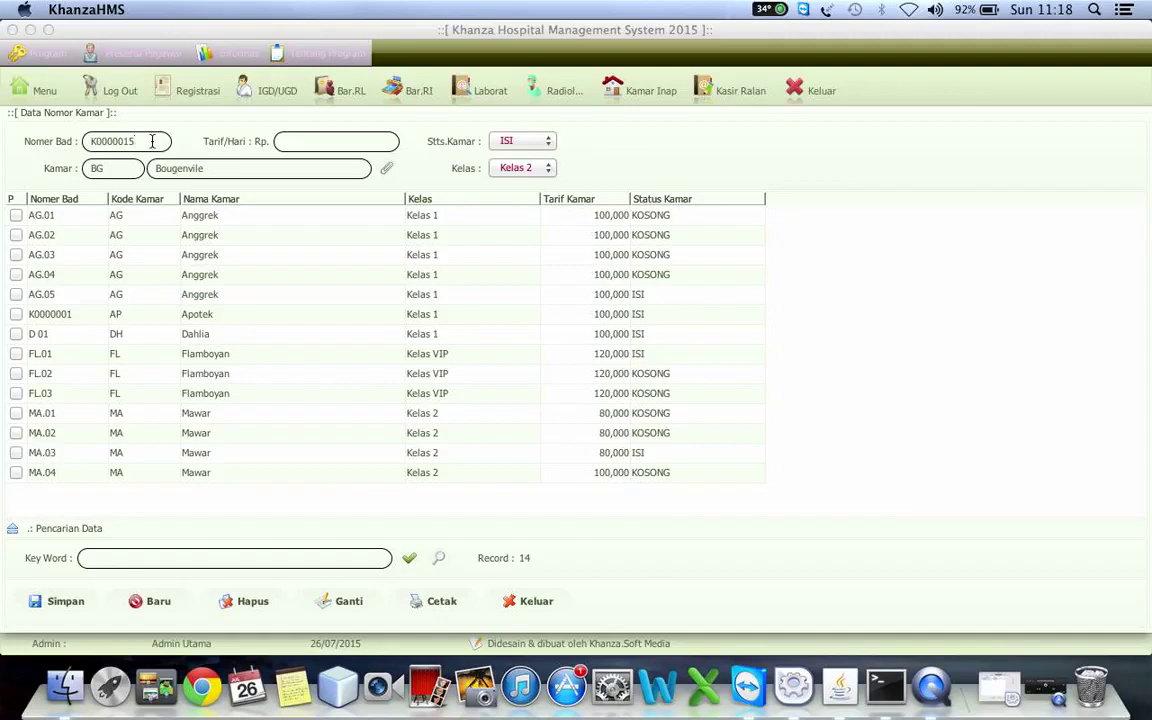
double_click(152, 141)
type("K")
type("G")
type(".01")
left_click(313, 133)
type("300000")
left_click(508, 141)
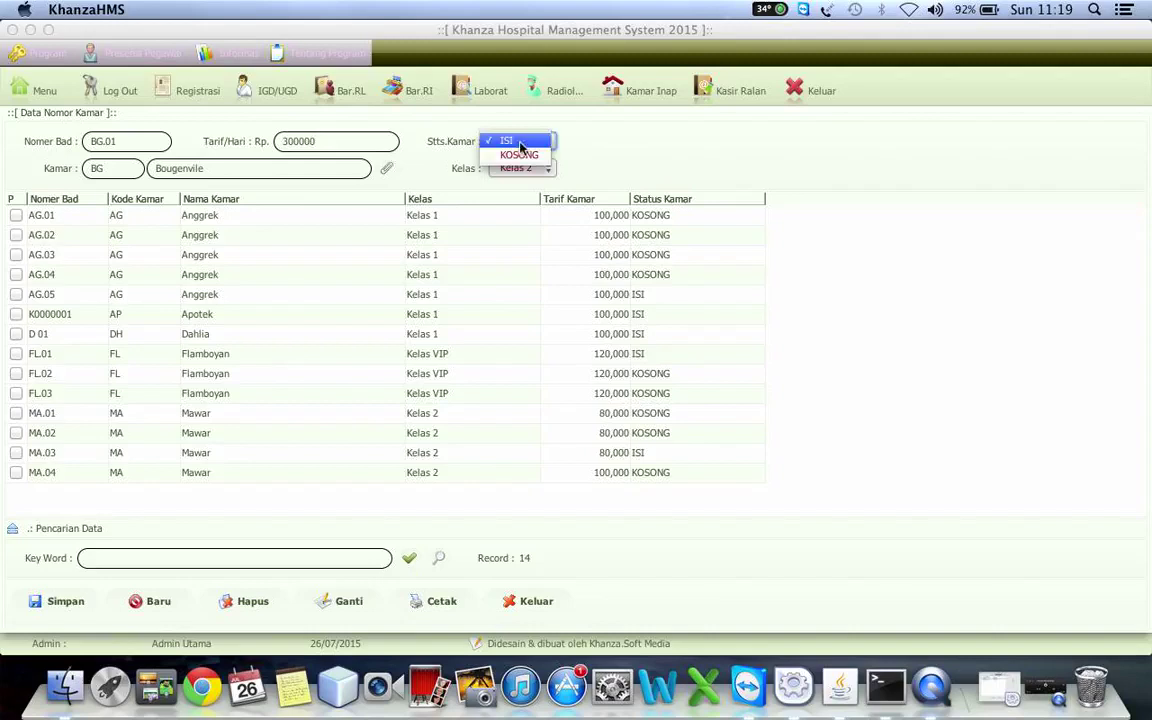
left_click(517, 157)
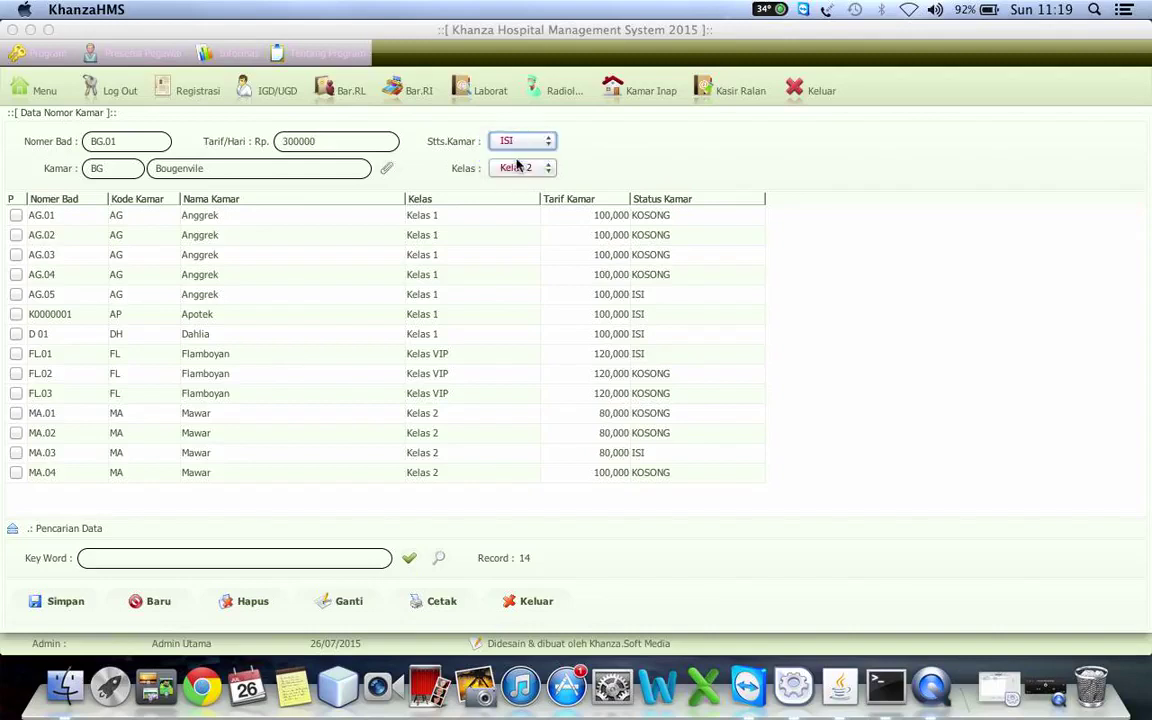
left_click(518, 168)
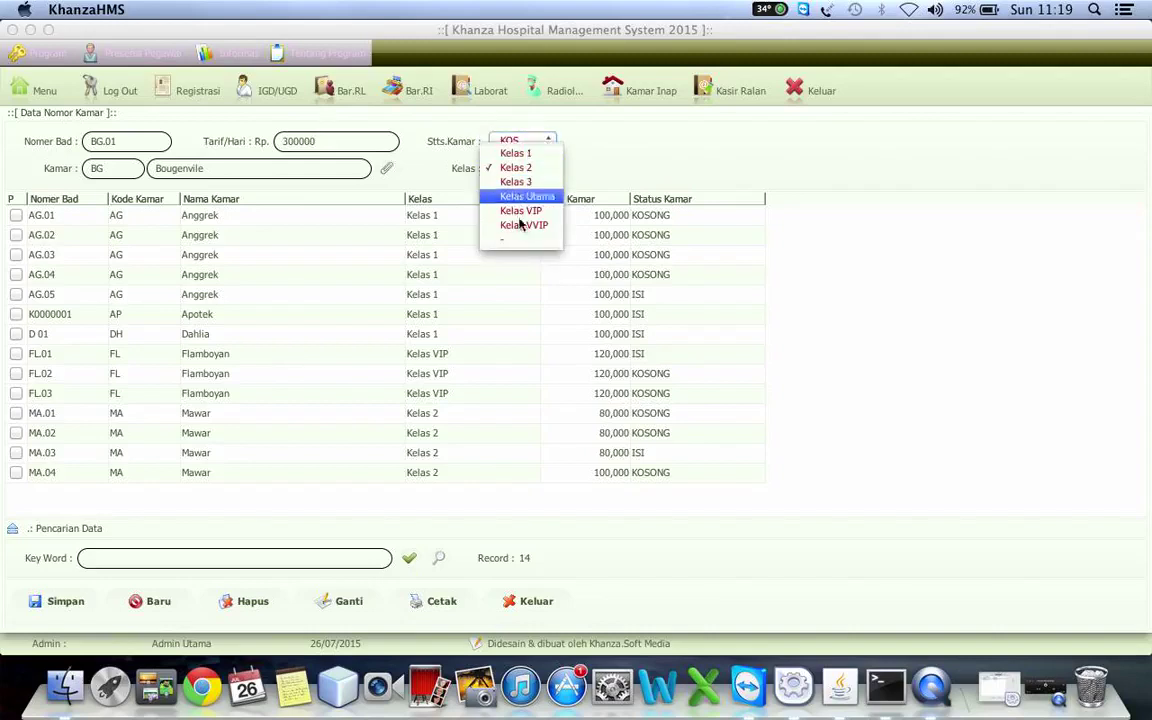
left_click(522, 211)
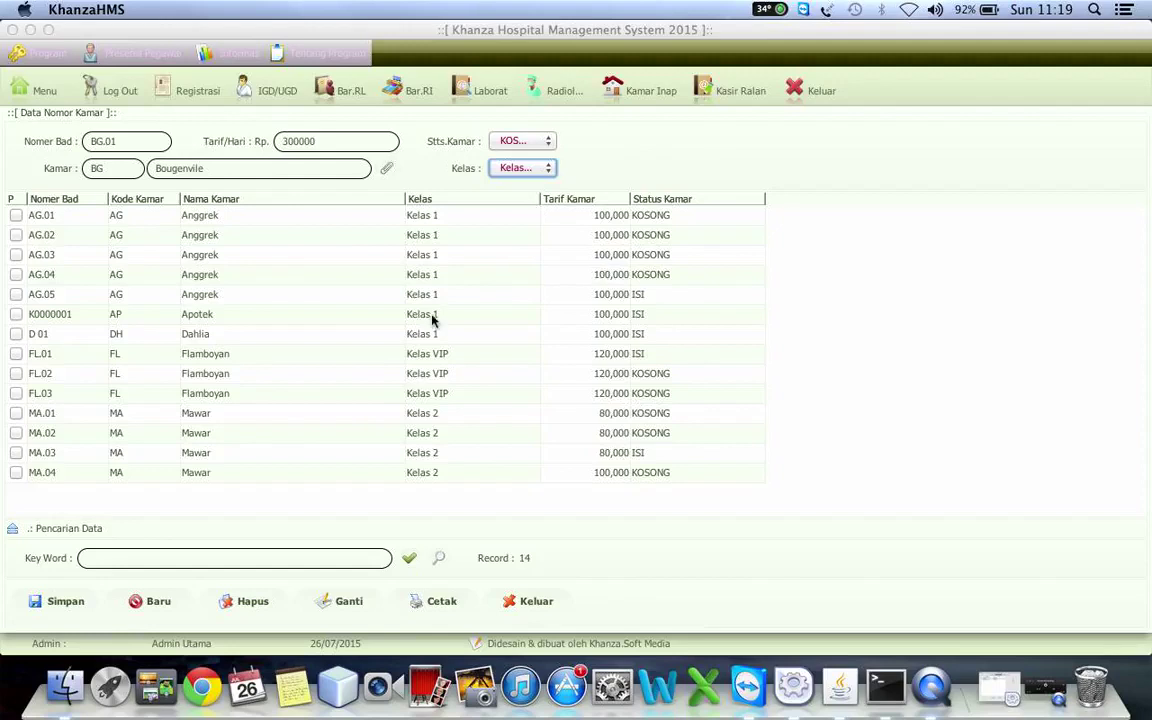
left_click(62, 600)
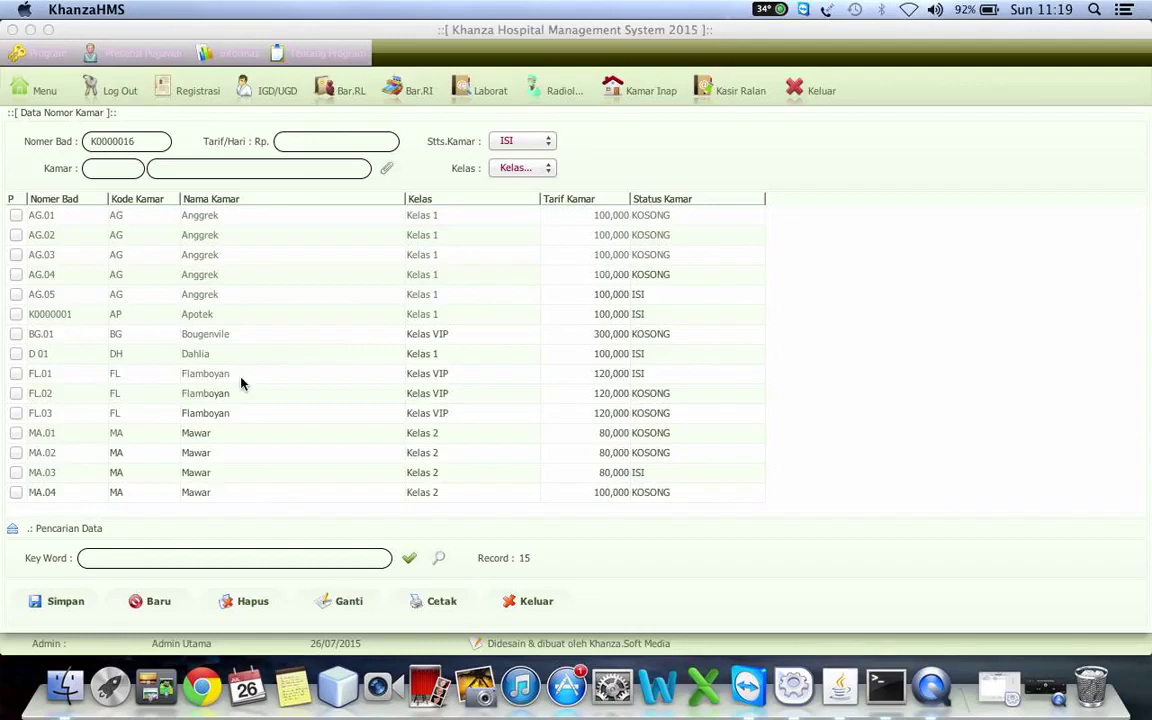
left_click(125, 320)
- Renumber the Apotek bed from K0000001 to AP.01, then mark bed MA.04 for deletion
left_click(146, 143)
key("BackSpace")
key("BackSpace")
key("BackSpace")
key("BackSpace")
key("BackSpace")
key("BackSpace")
key("BackSpace")
key("BackSpace")
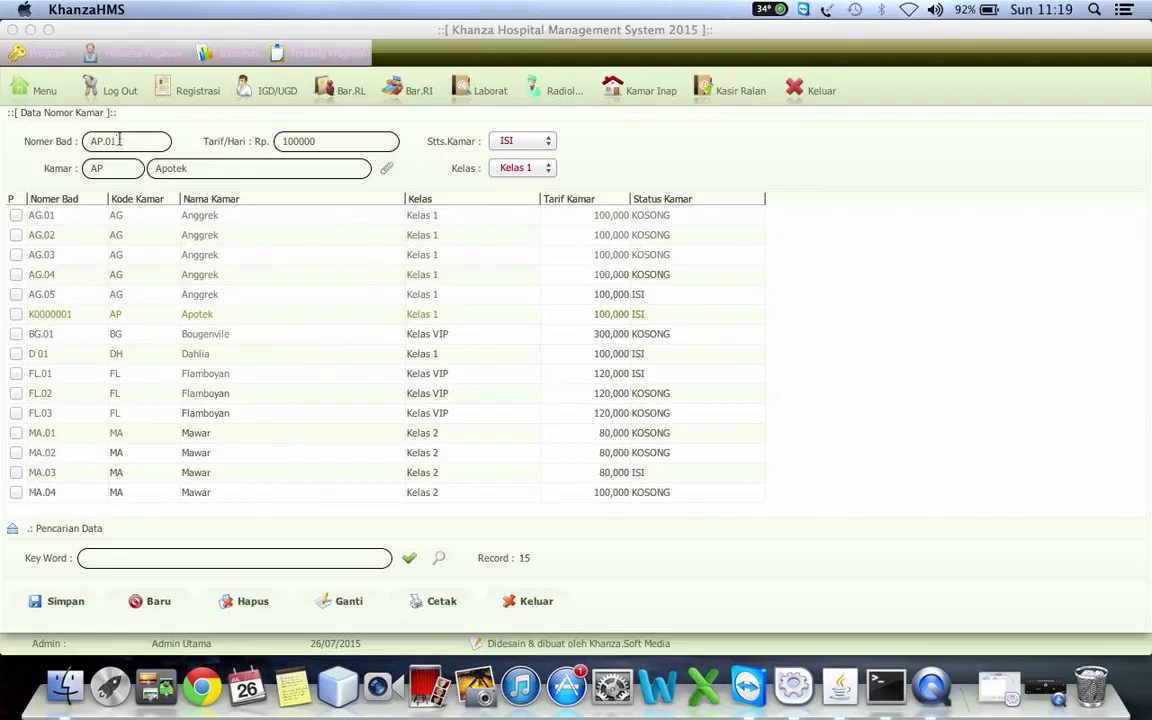
left_click(340, 602)
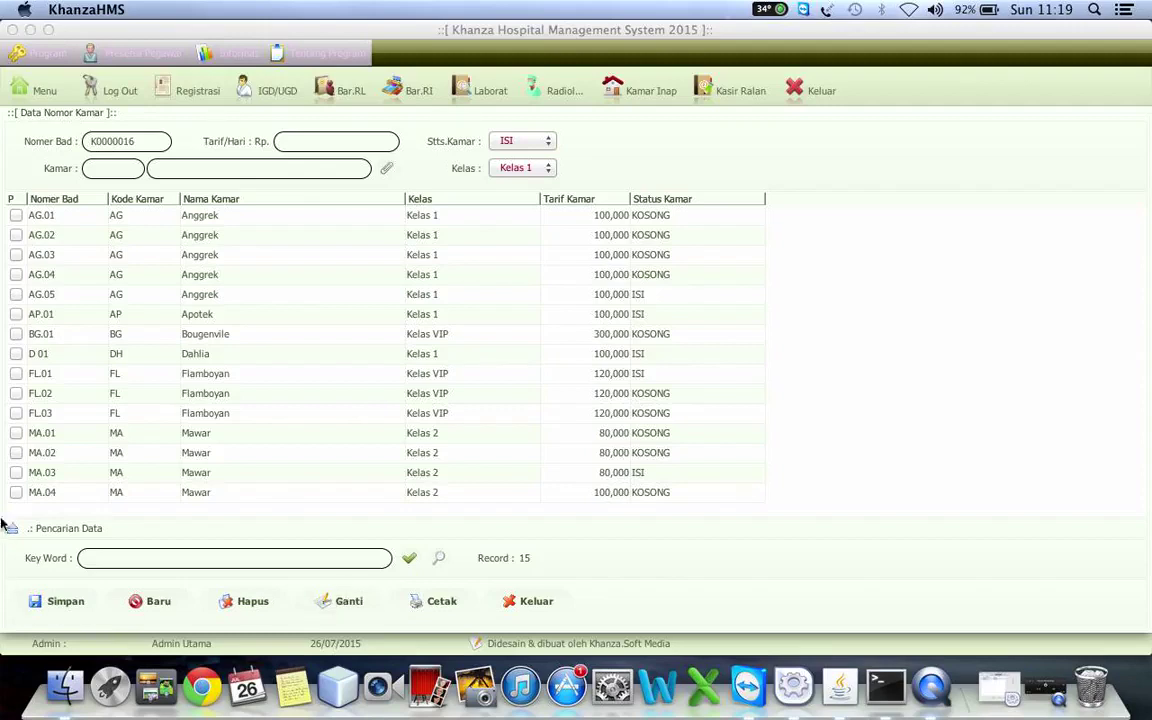
left_click(16, 493)
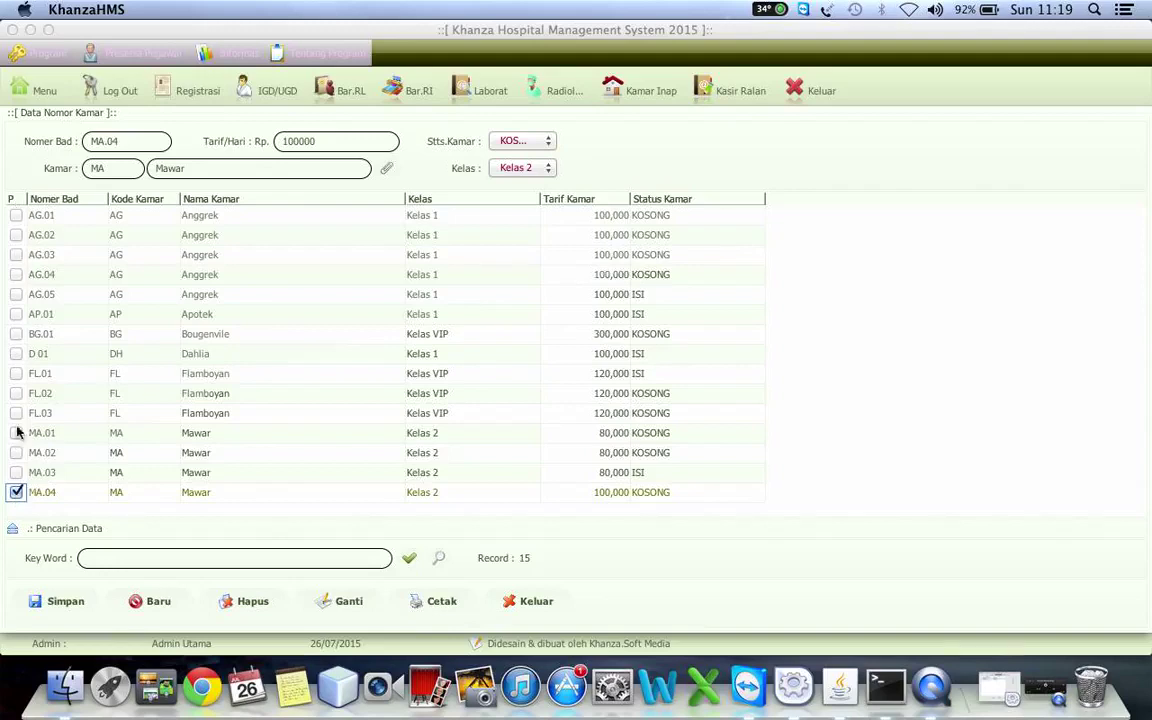
- Mark beds AG.01, AG.02 and FL.02 along with MA.04 and delete all four
left_click(16, 216)
left_click(16, 235)
left_click(16, 394)
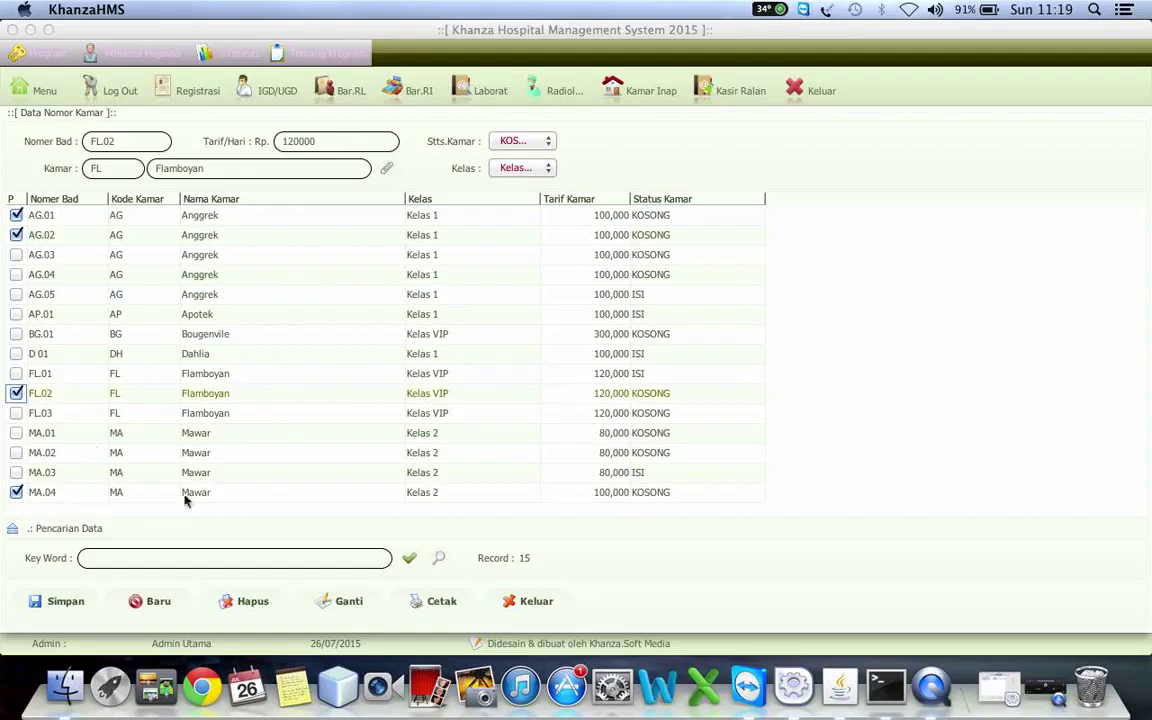
left_click(253, 602)
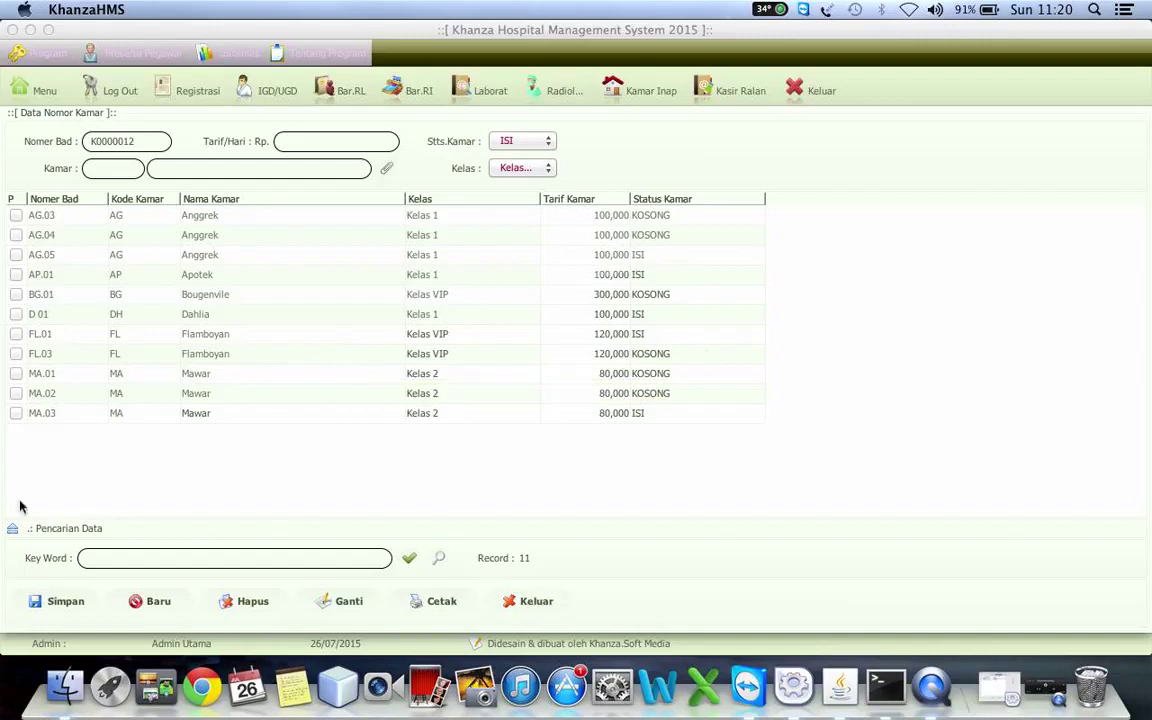
- Filter beds by status KOSONG, then ISI, clear the filter, and close the form to the main menu
left_click(41, 533)
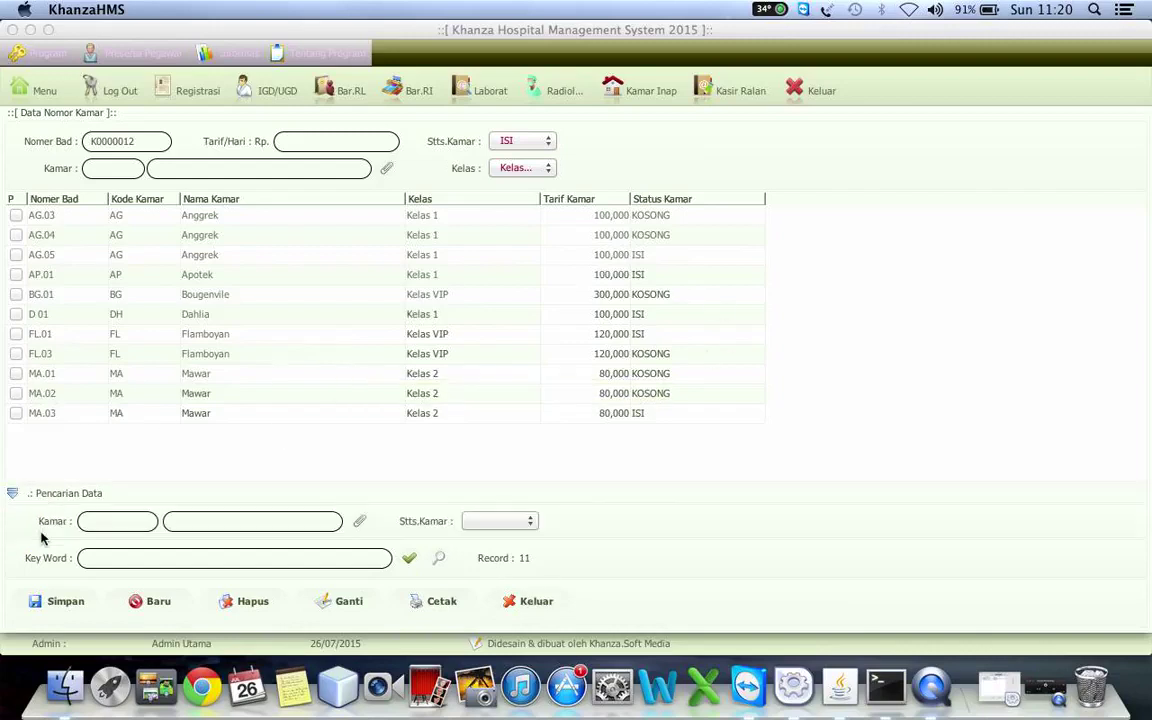
left_click(499, 519)
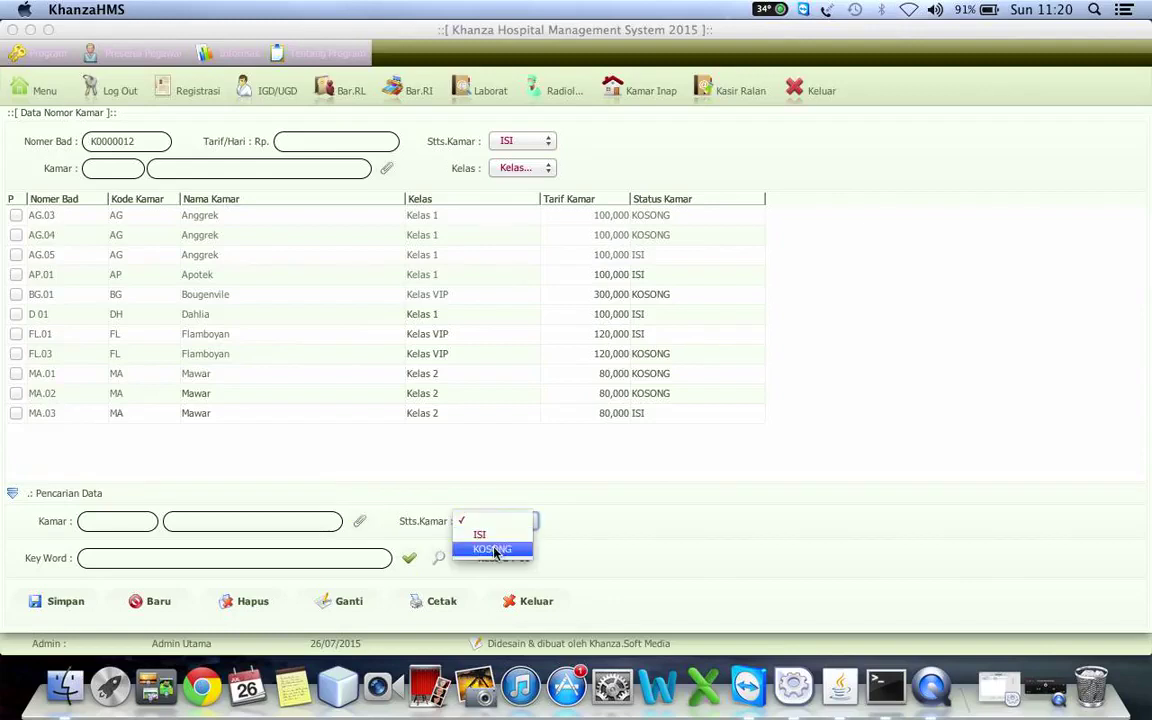
left_click(492, 549)
left_click(497, 521)
left_click(489, 505)
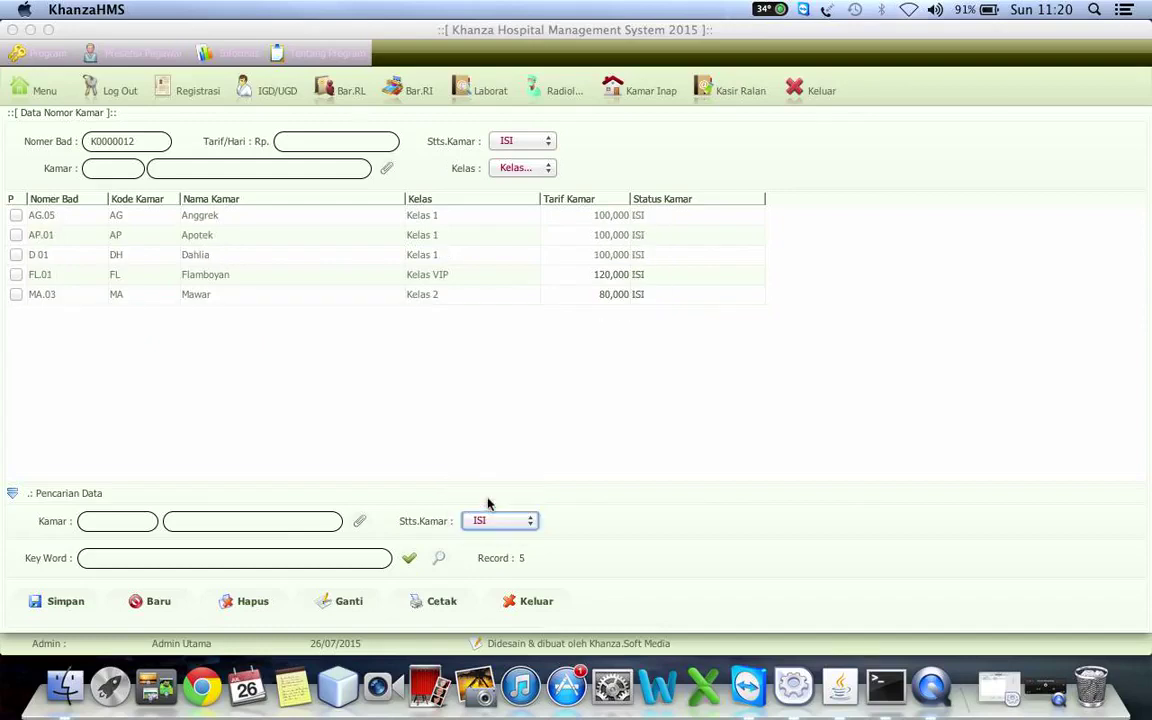
left_click(491, 521)
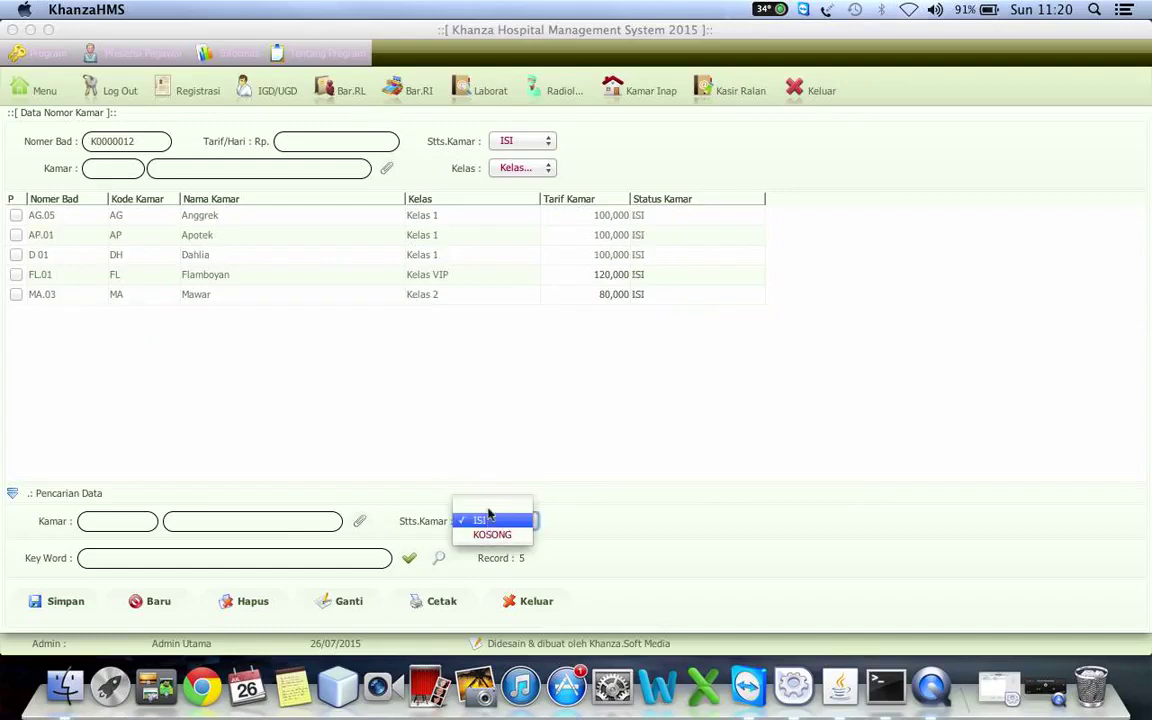
left_click(491, 508)
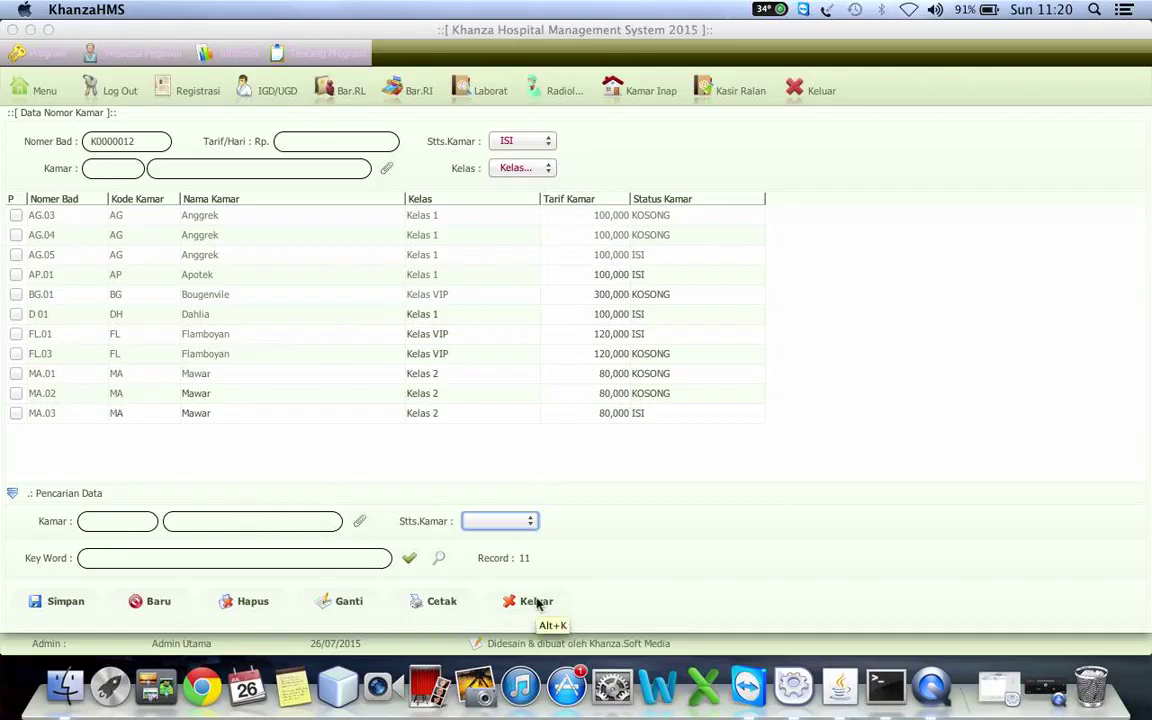
left_click(536, 601)
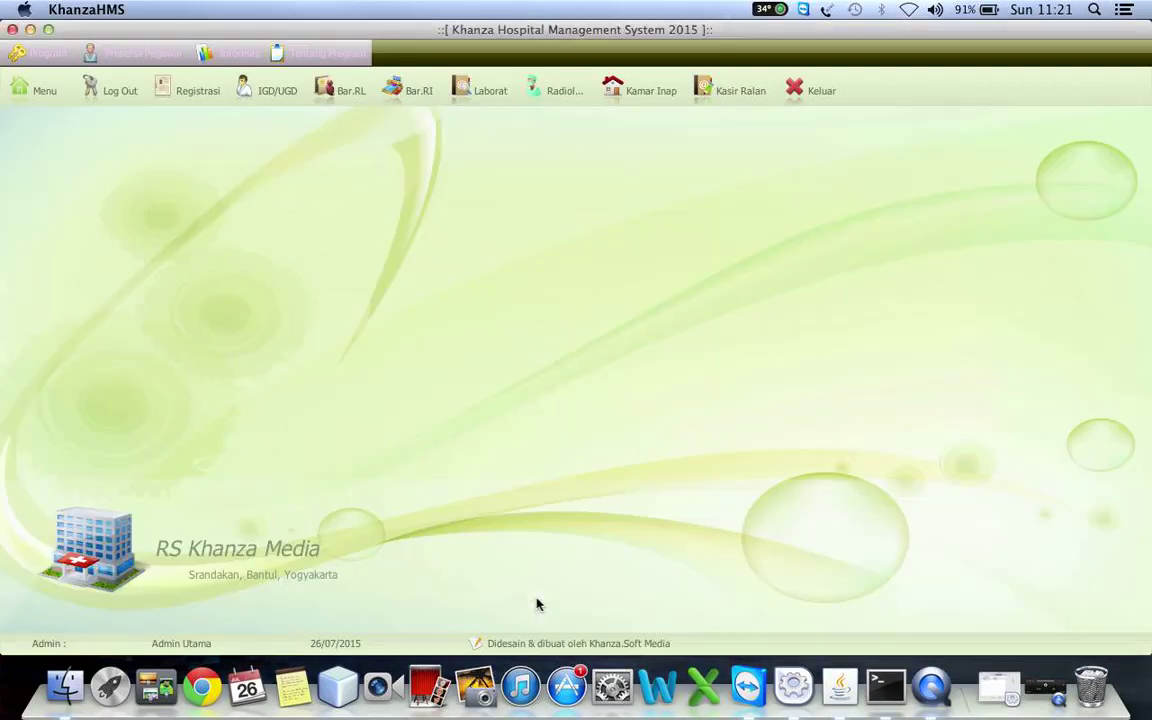
left_click(30, 86)
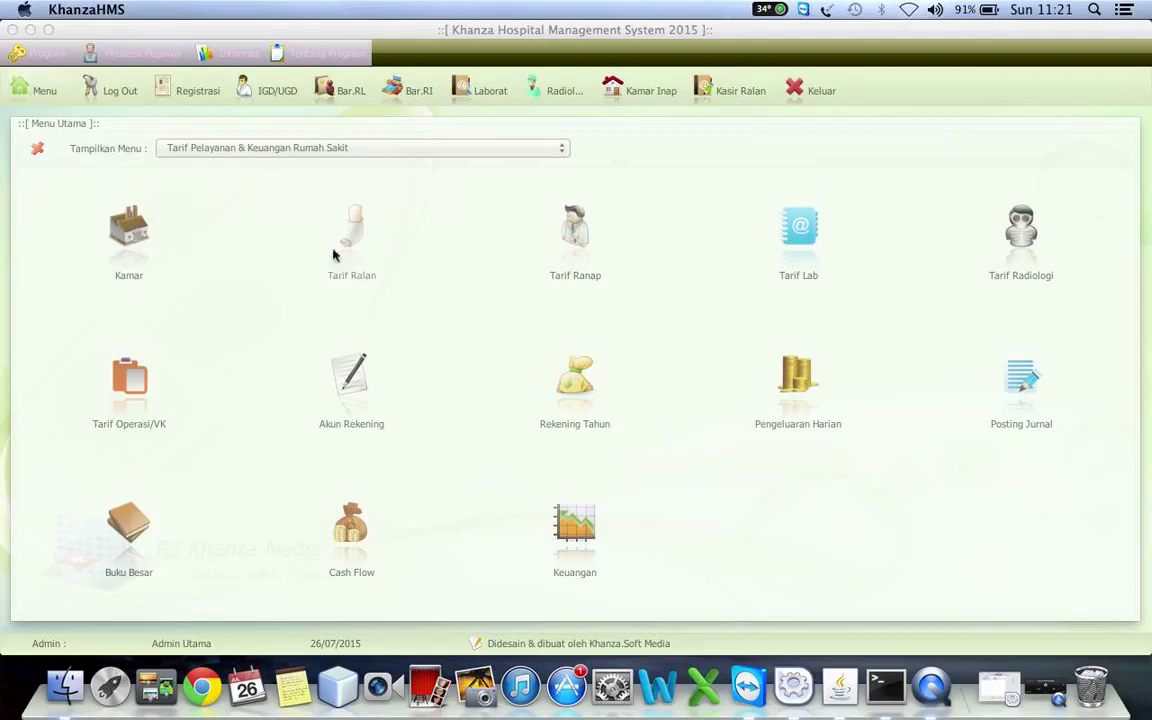
- Open the Tarif Ralan outpatient tariff form and start a new entry coded J000008
left_click(362, 239)
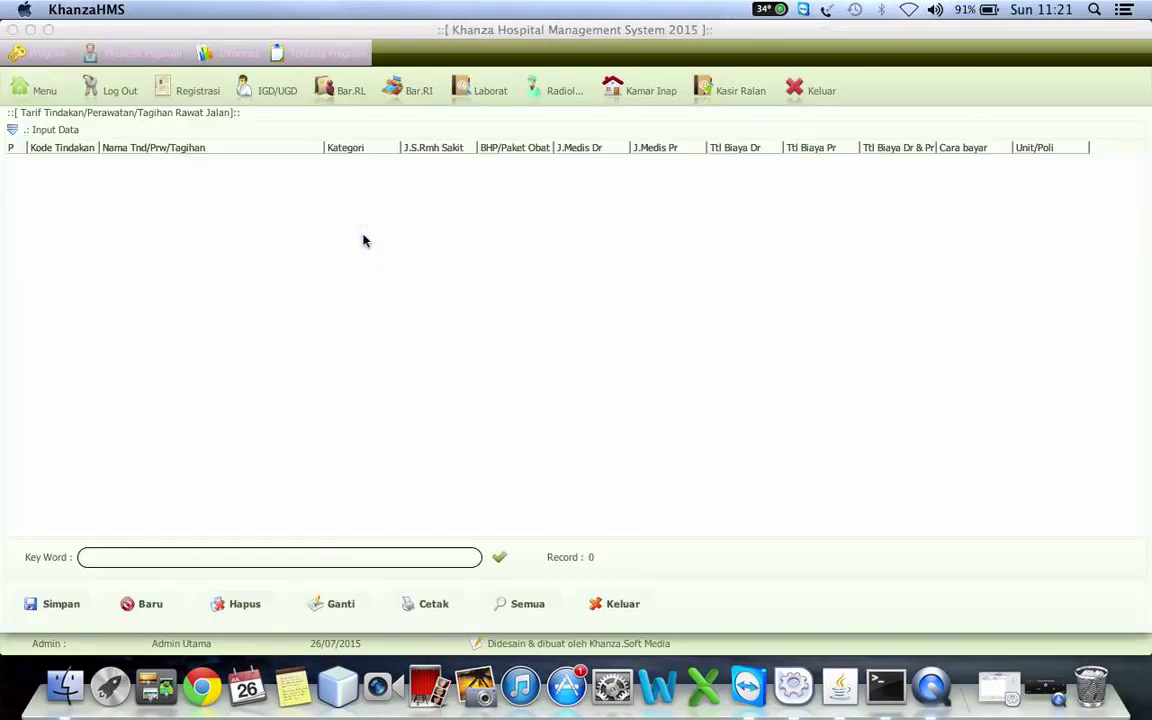
left_click(200, 124)
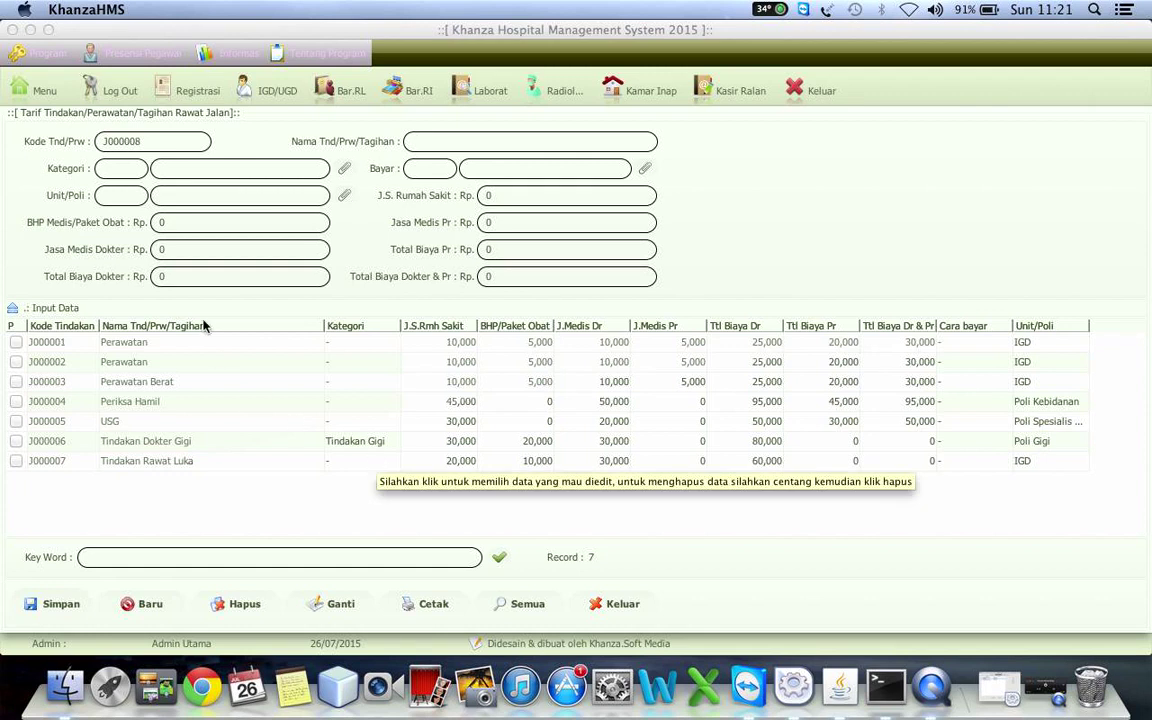
left_click(438, 145)
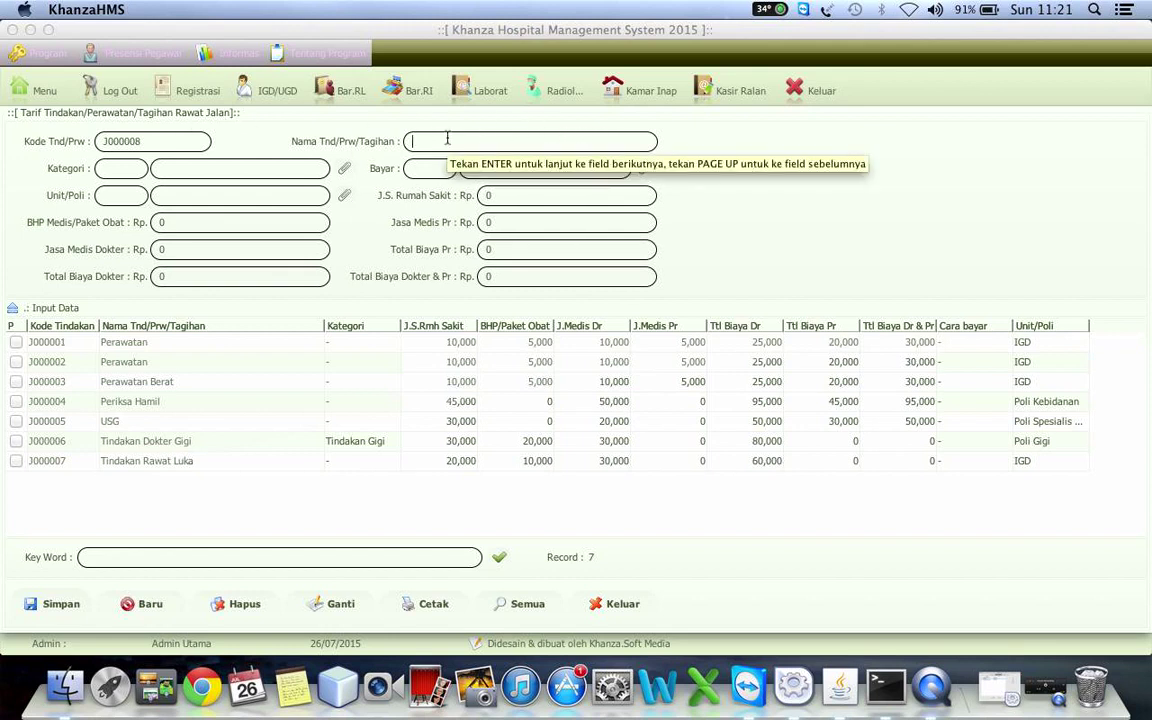
- Name tariff J000008 'Pemeriksaan Dokter' with a 10000 hospital service fee and 10000 doctor's fee
type("Pemeriksaan")
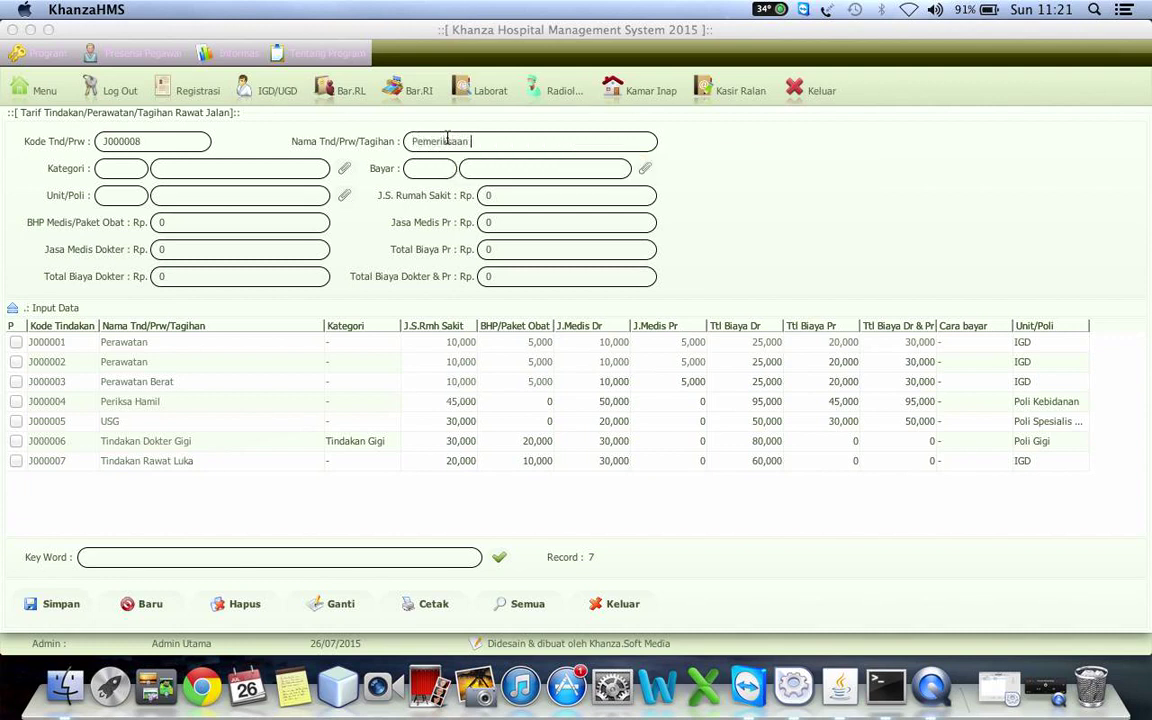
type(" Dokter")
left_click(500, 195)
key("BackSpace")
type("10000")
left_click(177, 251)
key("BackSpace")
type("10000")
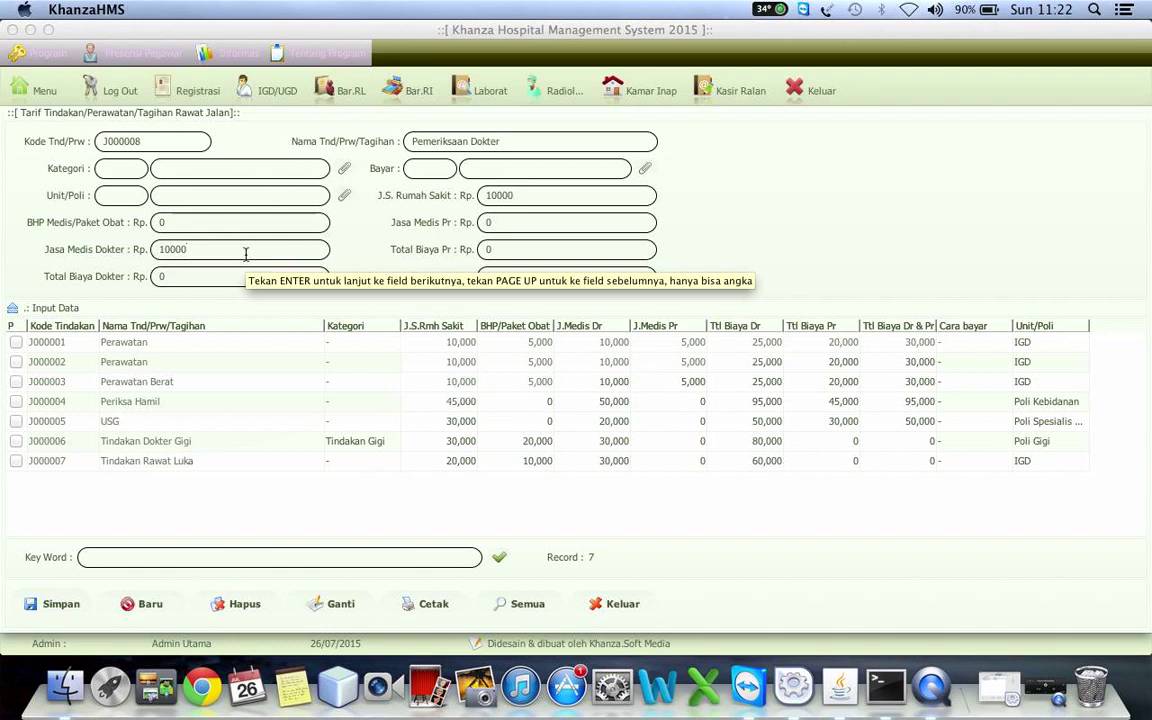
- Recalculate the fee totals, then set Total Biaya Pr and Total Biaya Dokter & Pr to 0
left_click(187, 222)
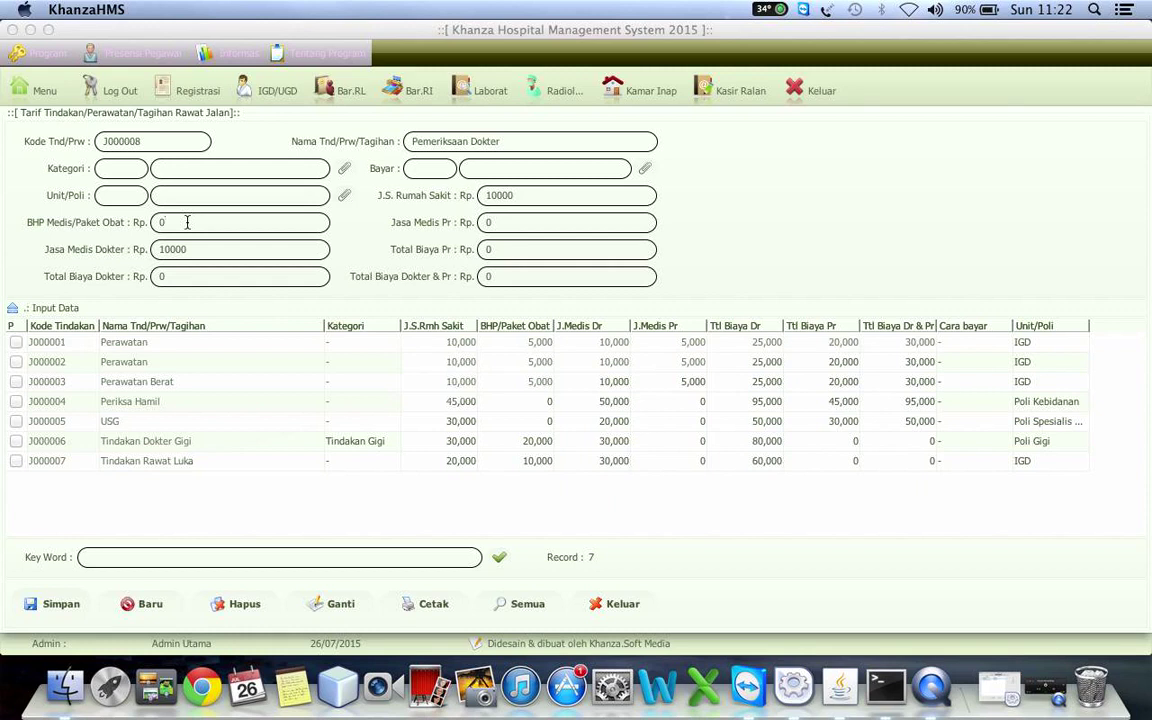
key("Return")
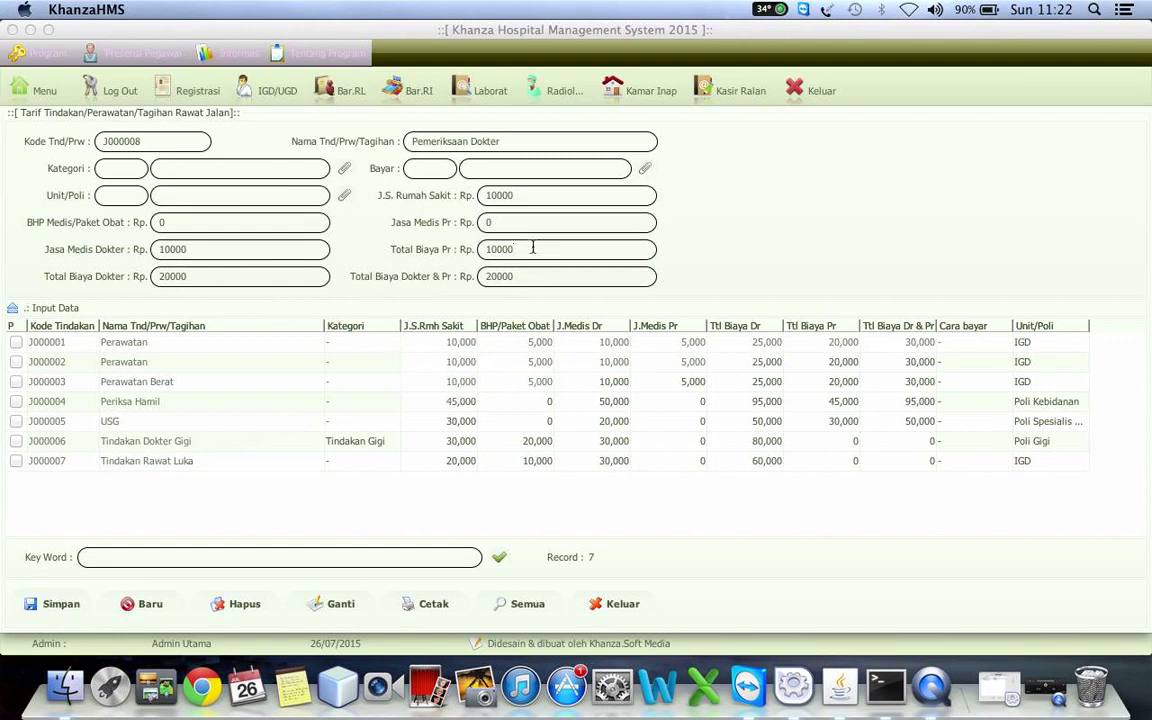
key("BackSpace")
key("BackSpace")
key("BackSpace")
key("BackSpace")
key("BackSpace")
type("0")
key("BackSpace")
key("BackSpace")
key("BackSpace")
key("BackSpace")
key("BackSpace")
type("0")
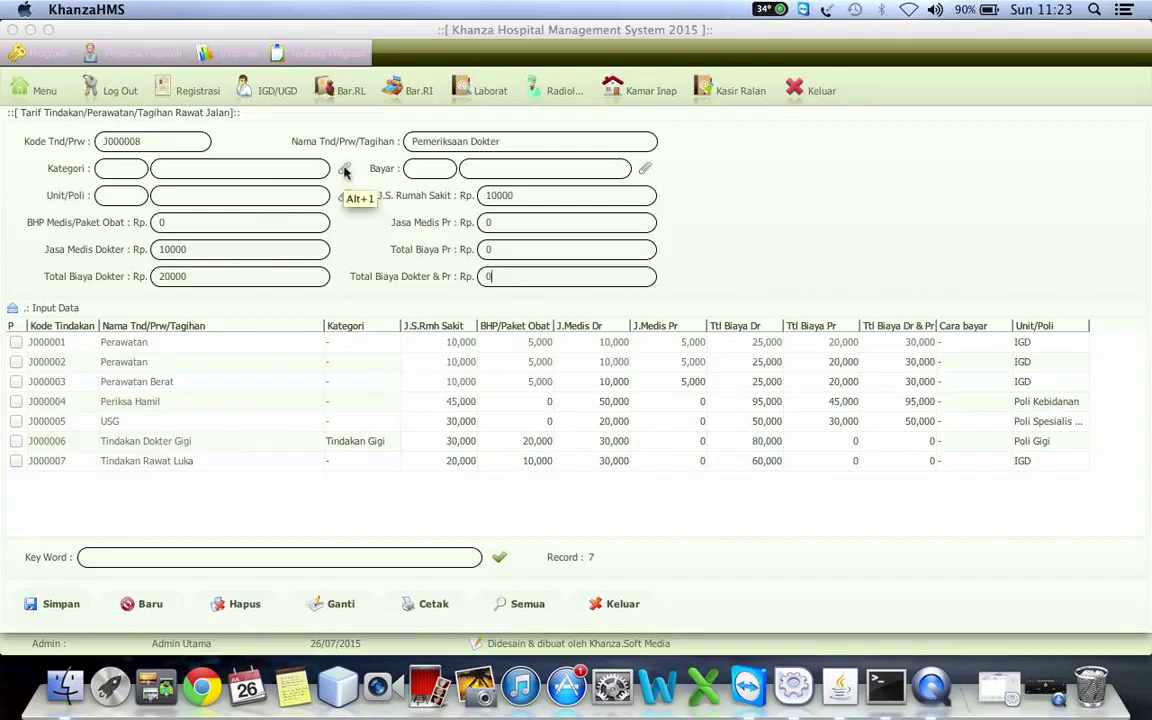
- Choose the '-' treatment category from the Kategori lookup
left_click(344, 168)
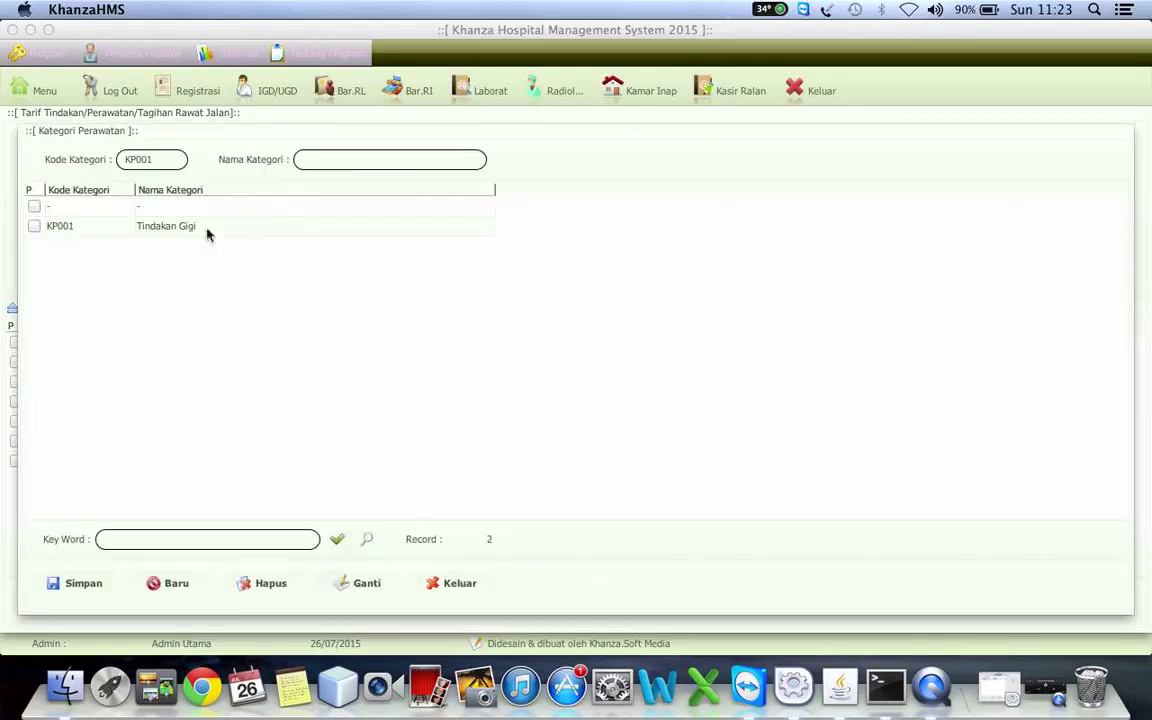
left_click(174, 208)
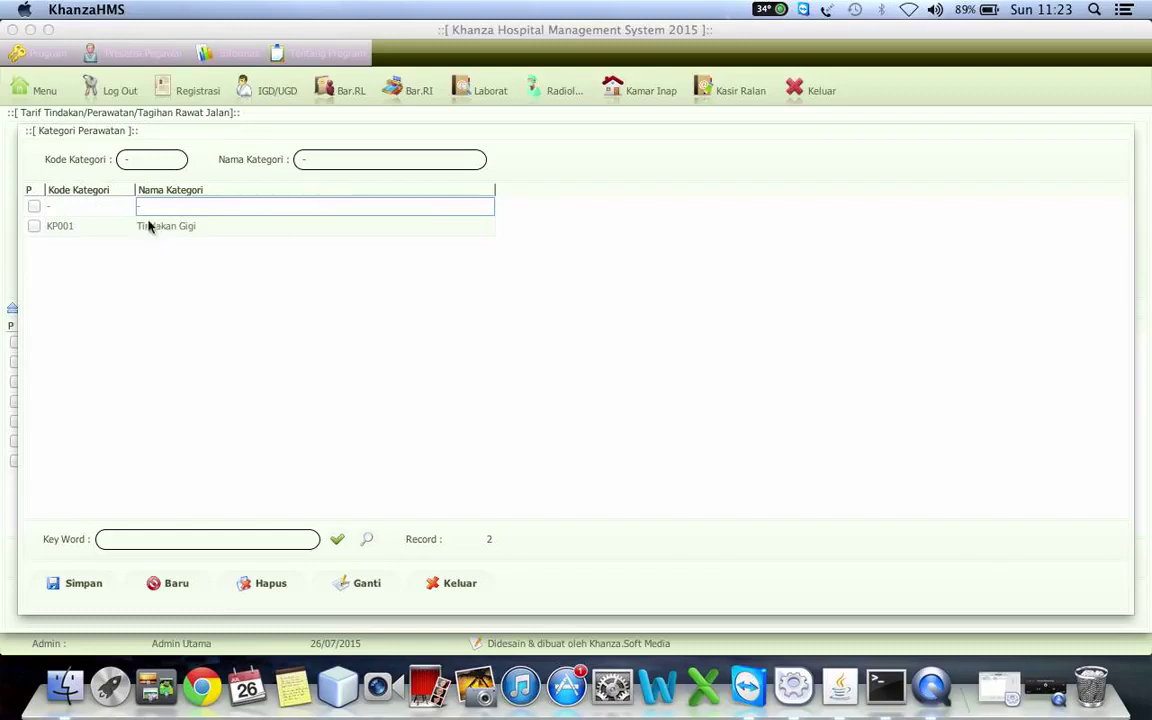
left_click(88, 208)
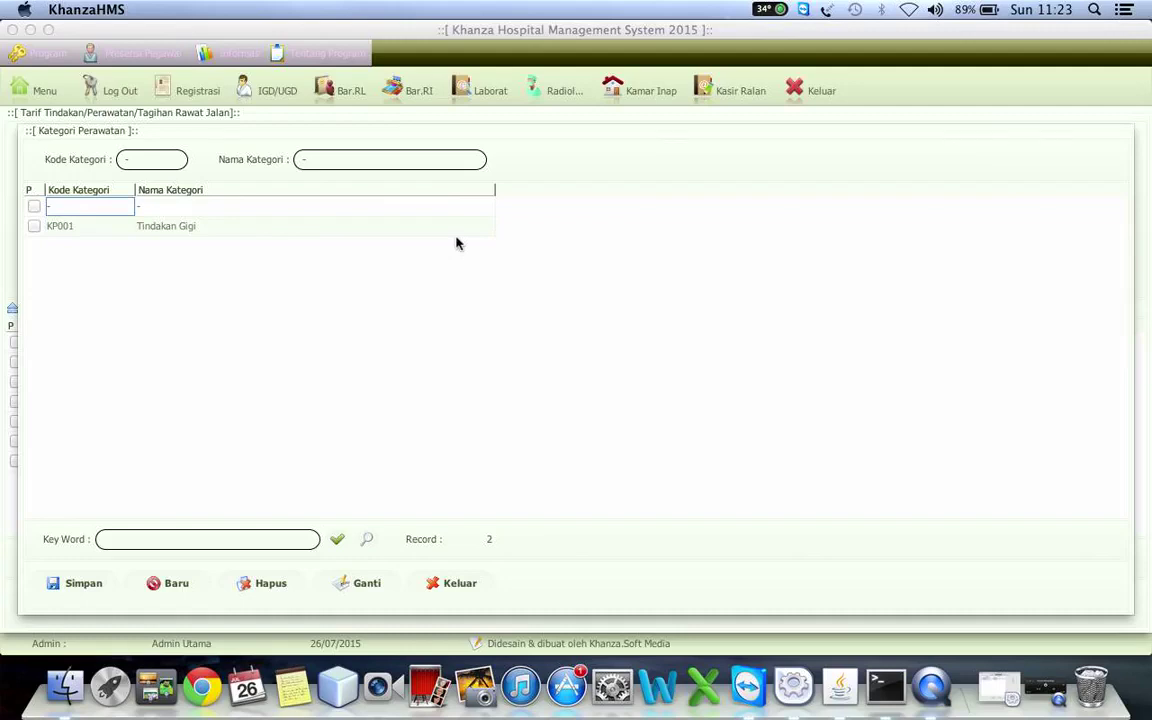
key("Escape")
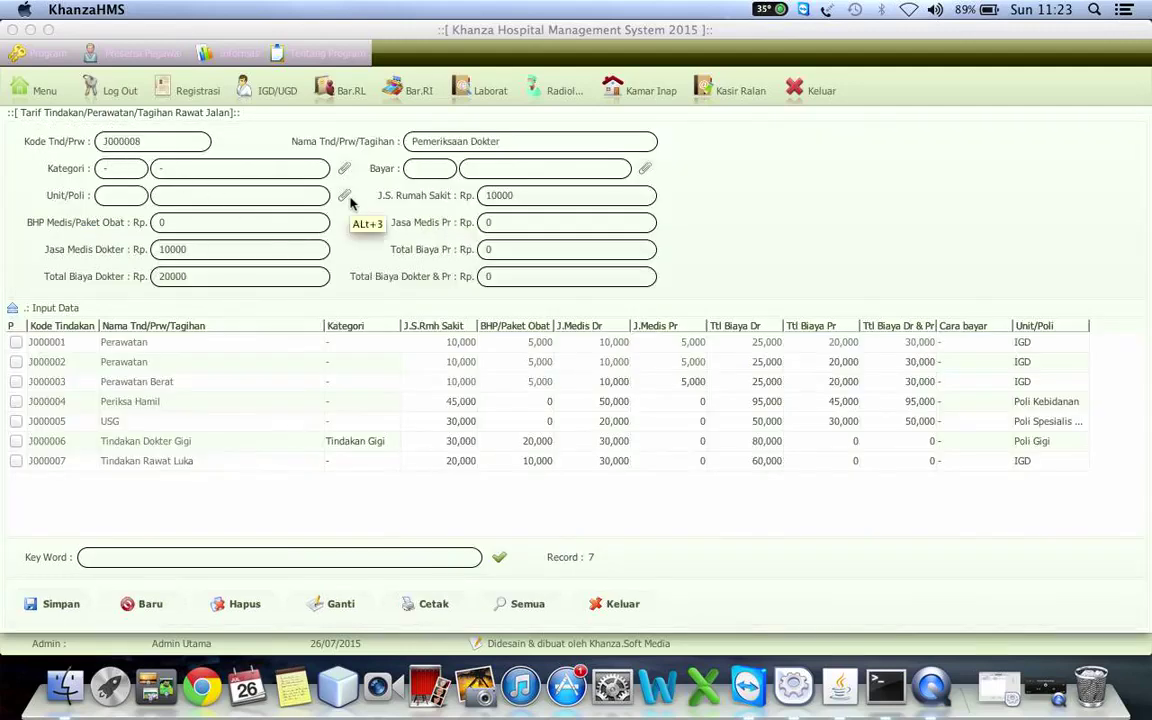
left_click(348, 200)
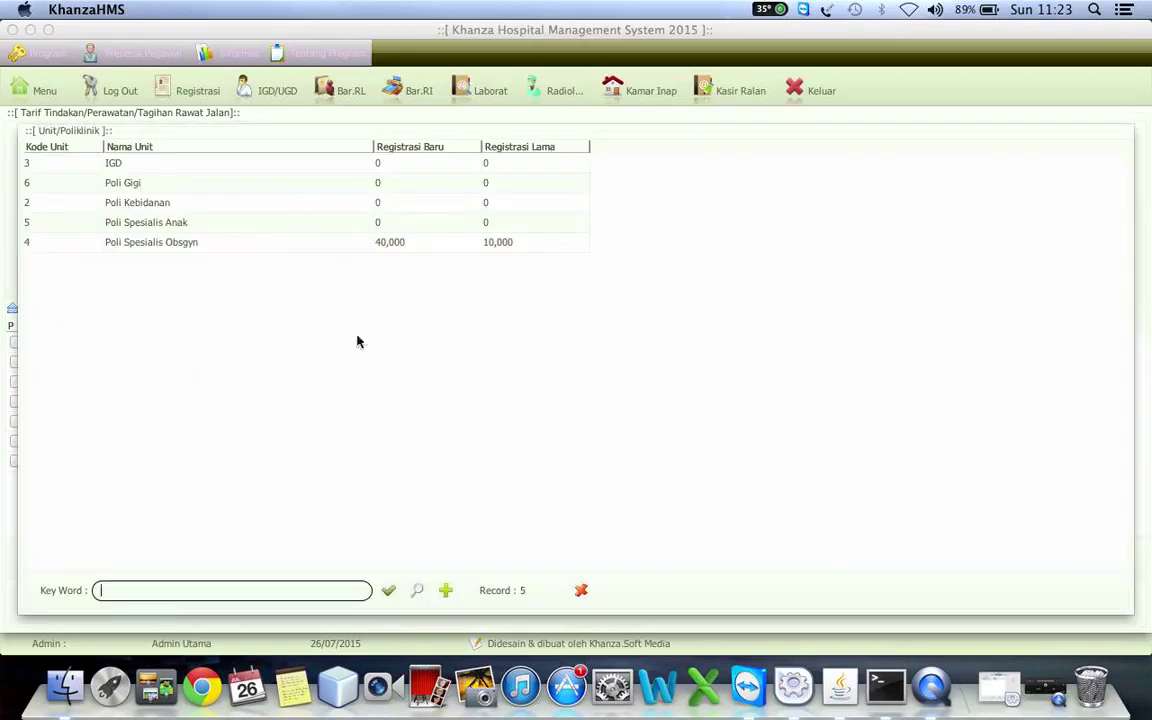
- Select 3 / IGD as the tariff's Unit/Poli from the Unit/Poliklinik list
left_click(145, 165)
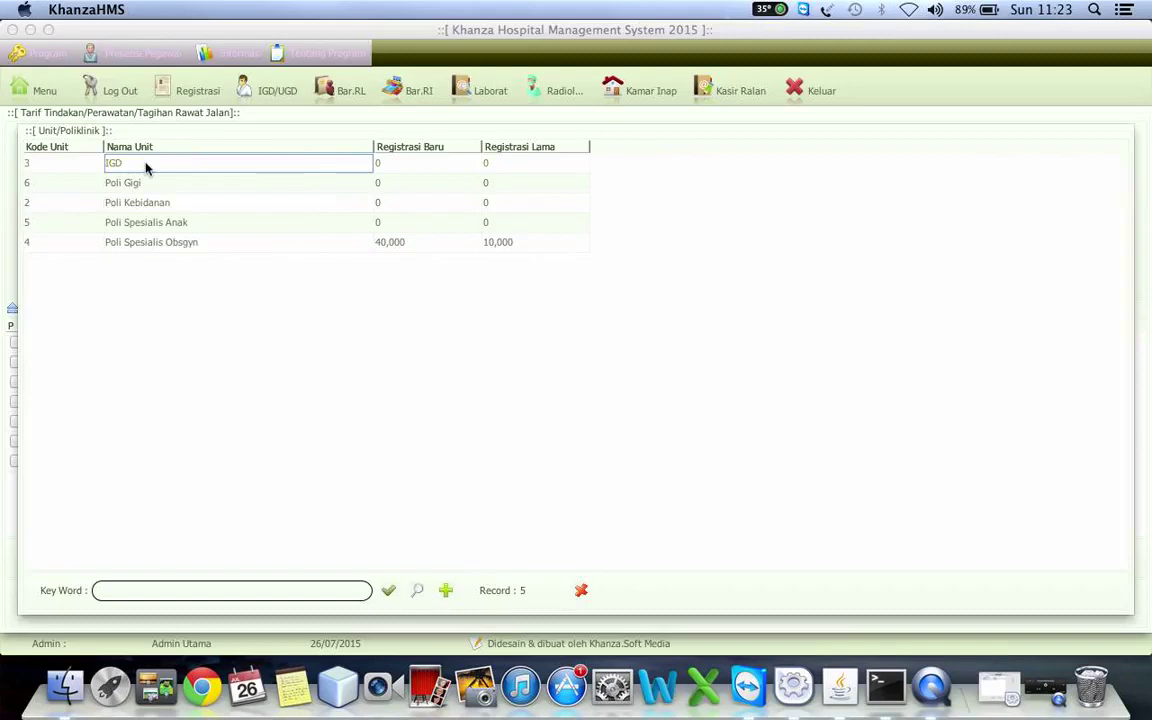
double_click(145, 165)
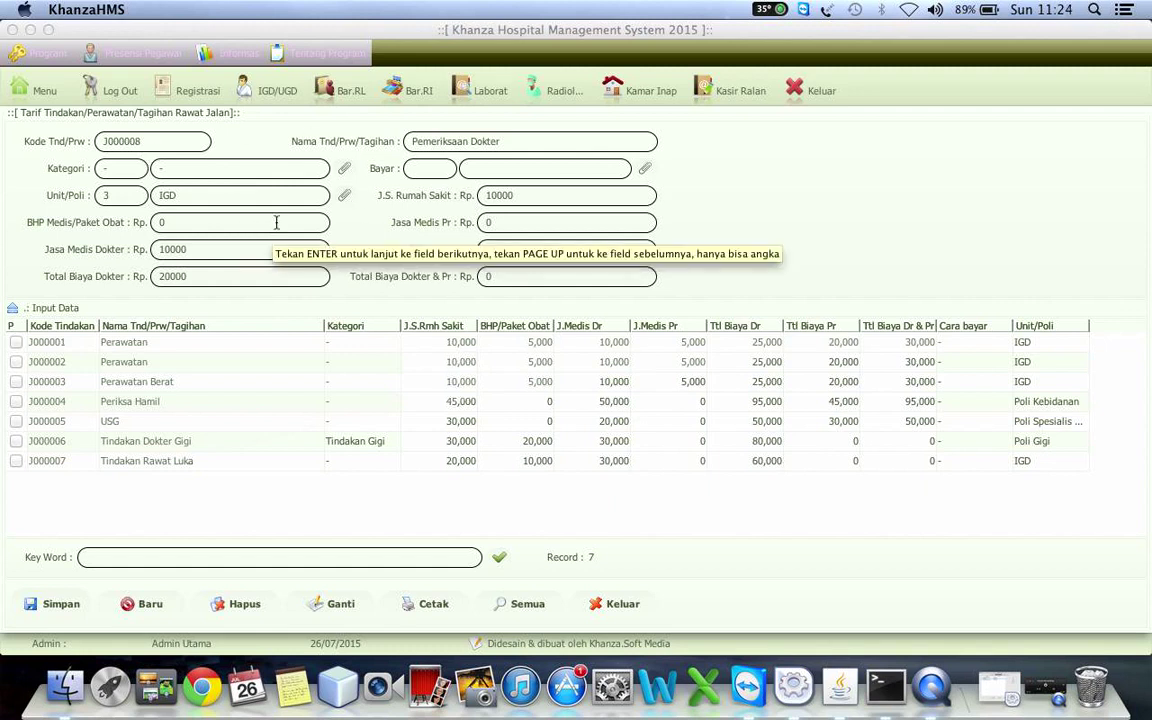
left_click(346, 198)
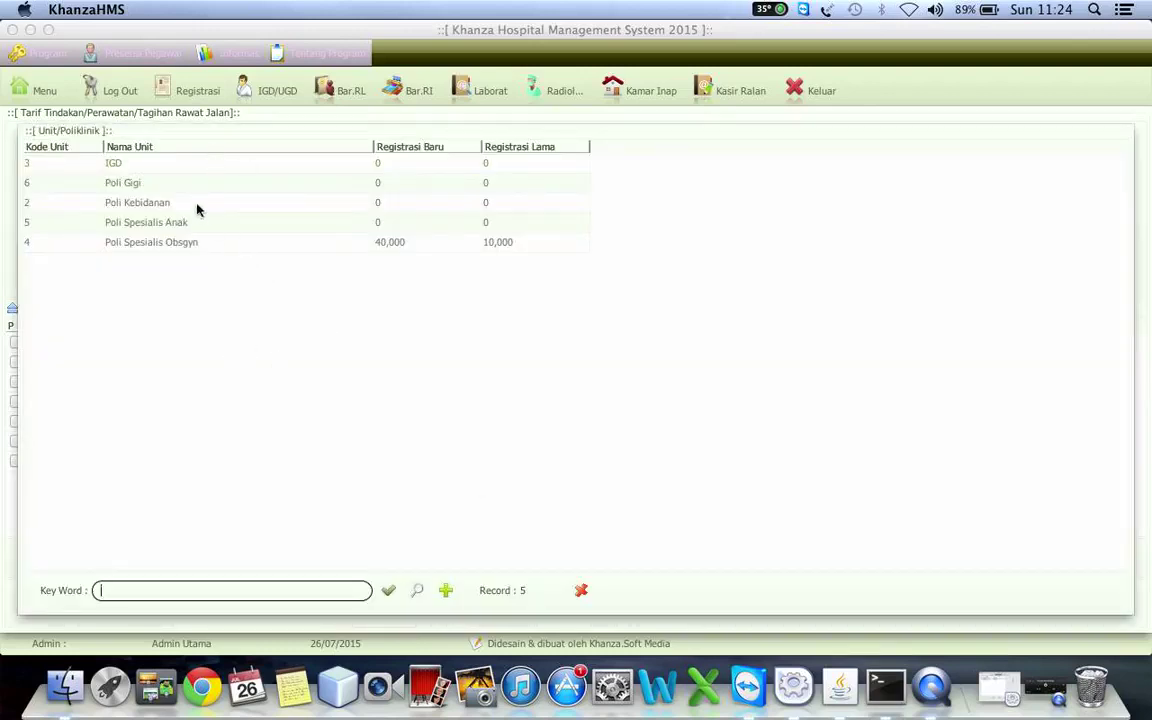
left_click(148, 164)
double_click(148, 164)
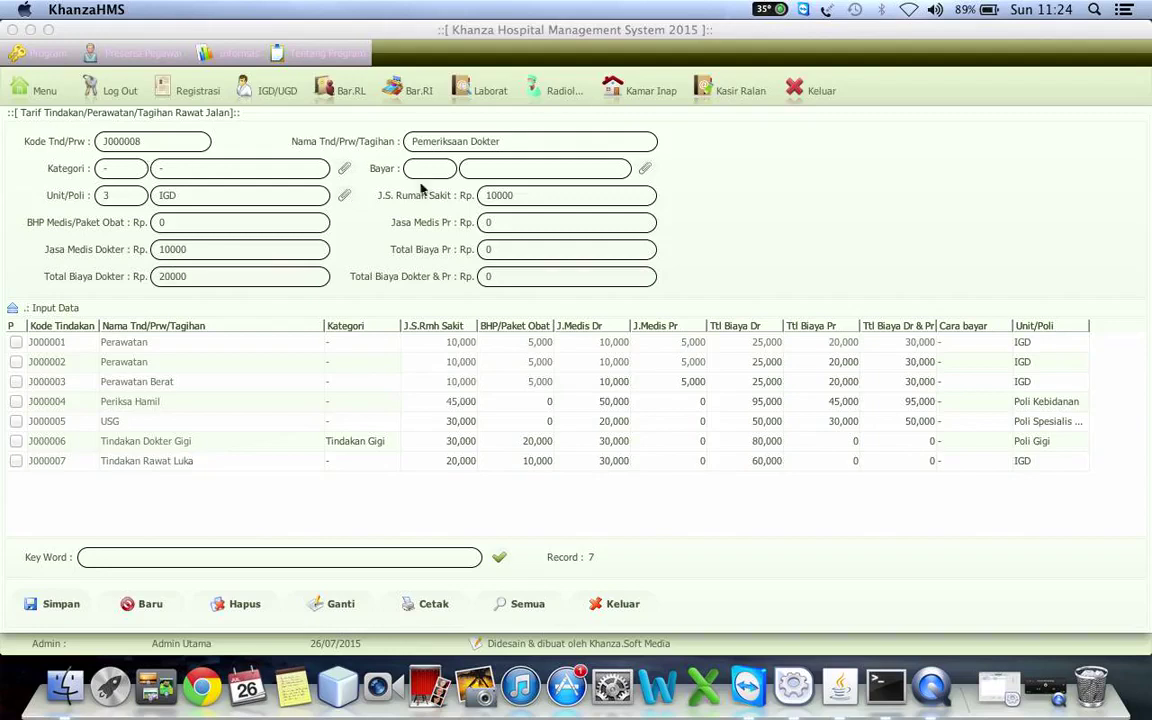
left_click(345, 197)
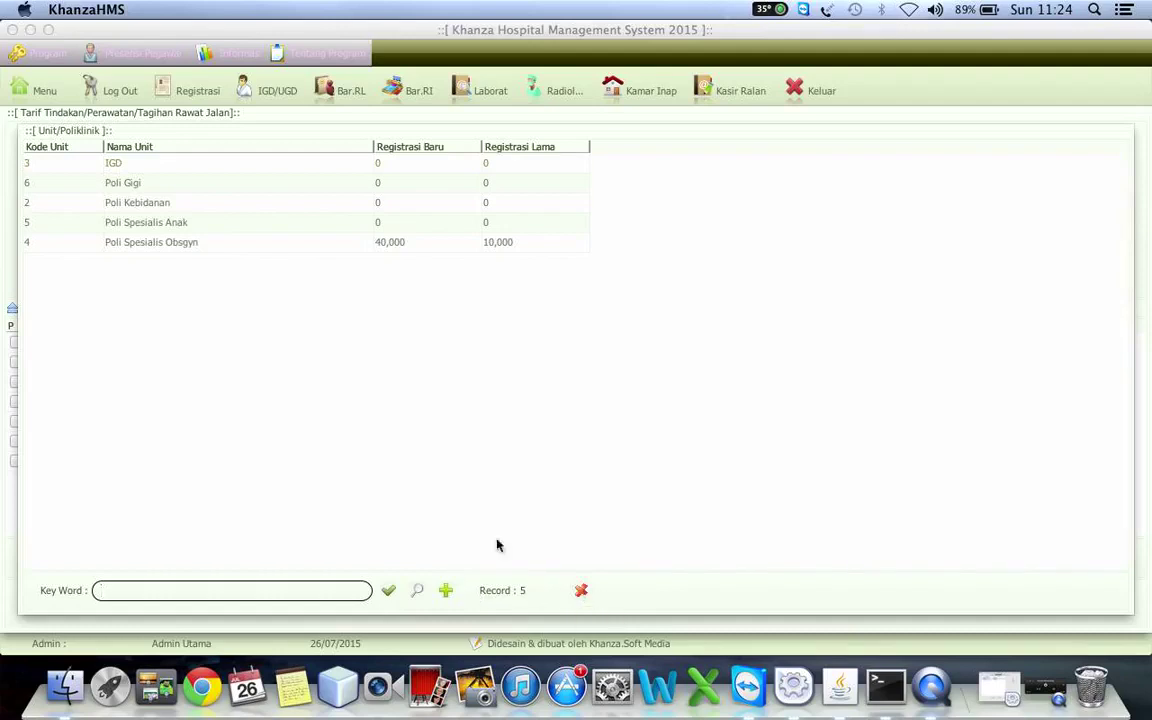
double_click(118, 162)
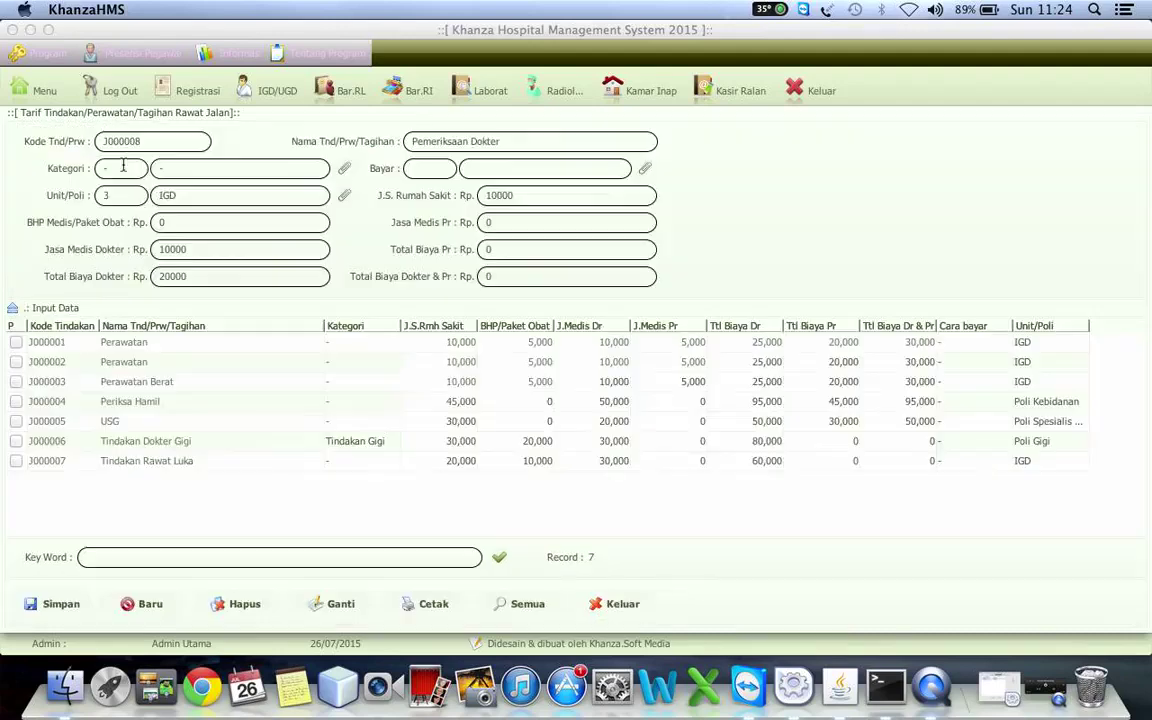
- Set the payer to '-' and save Pemeriksaan Dokter as tariff J000008
left_click(645, 168)
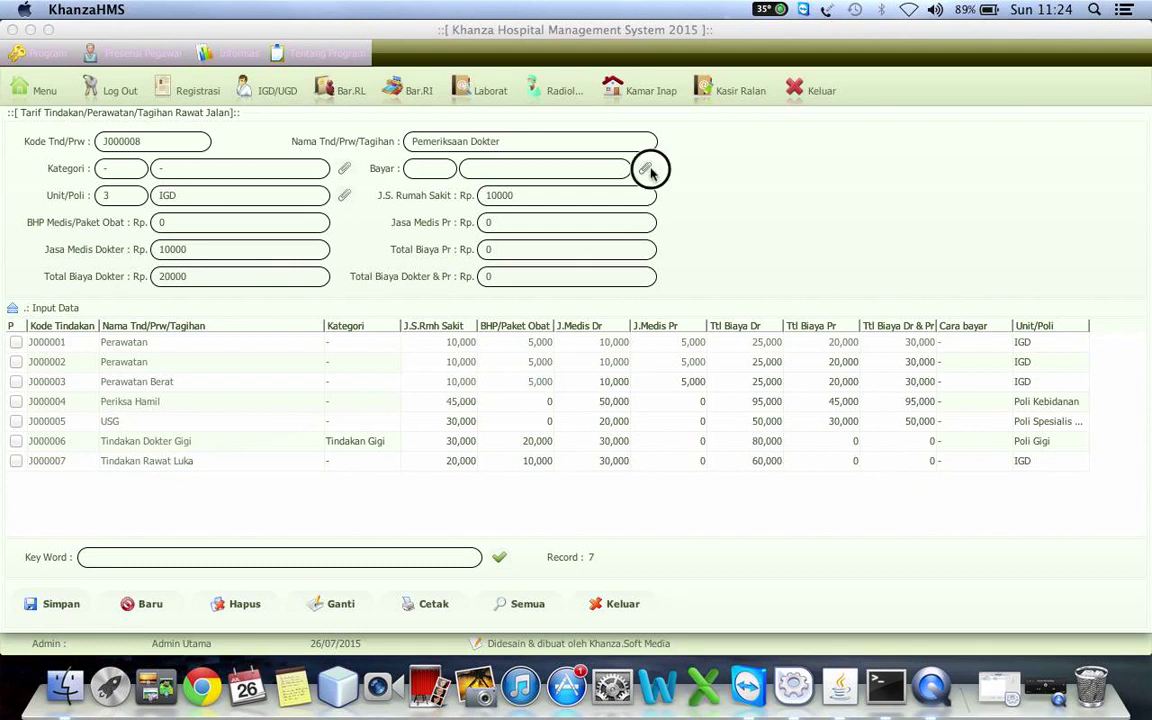
left_click(212, 207)
double_click(212, 207)
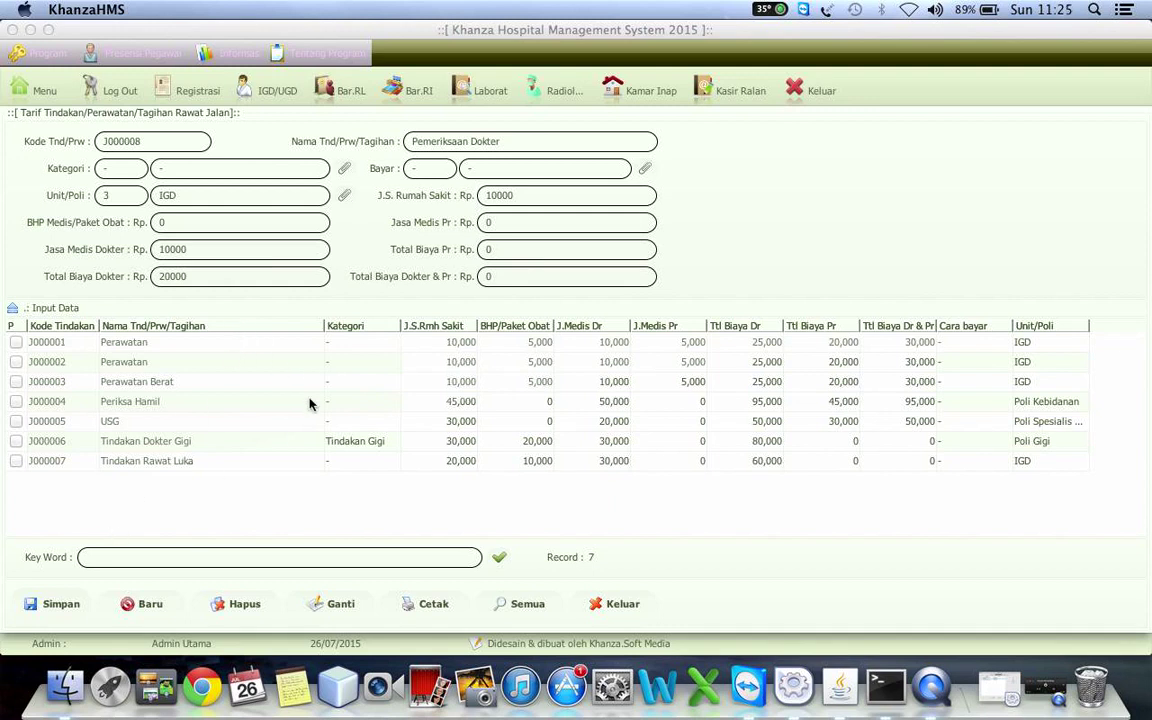
left_click(55, 606)
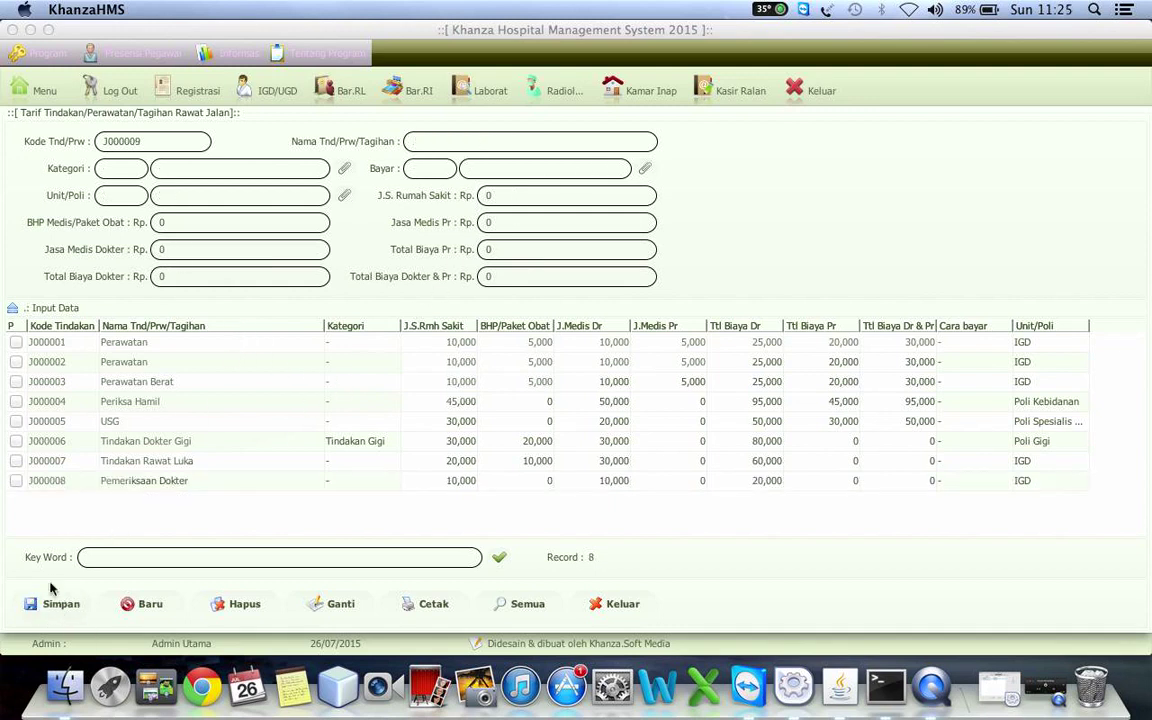
- Reload the J000008 record into the form and change its code to J000009
left_click(176, 484)
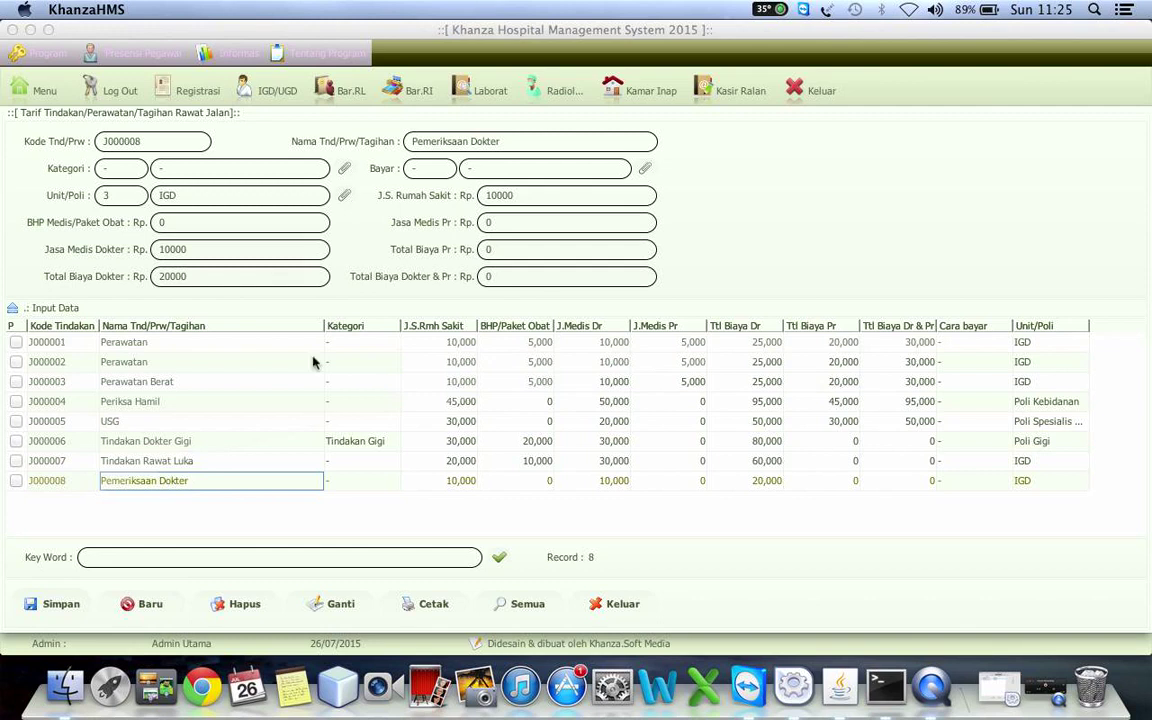
left_click(512, 139)
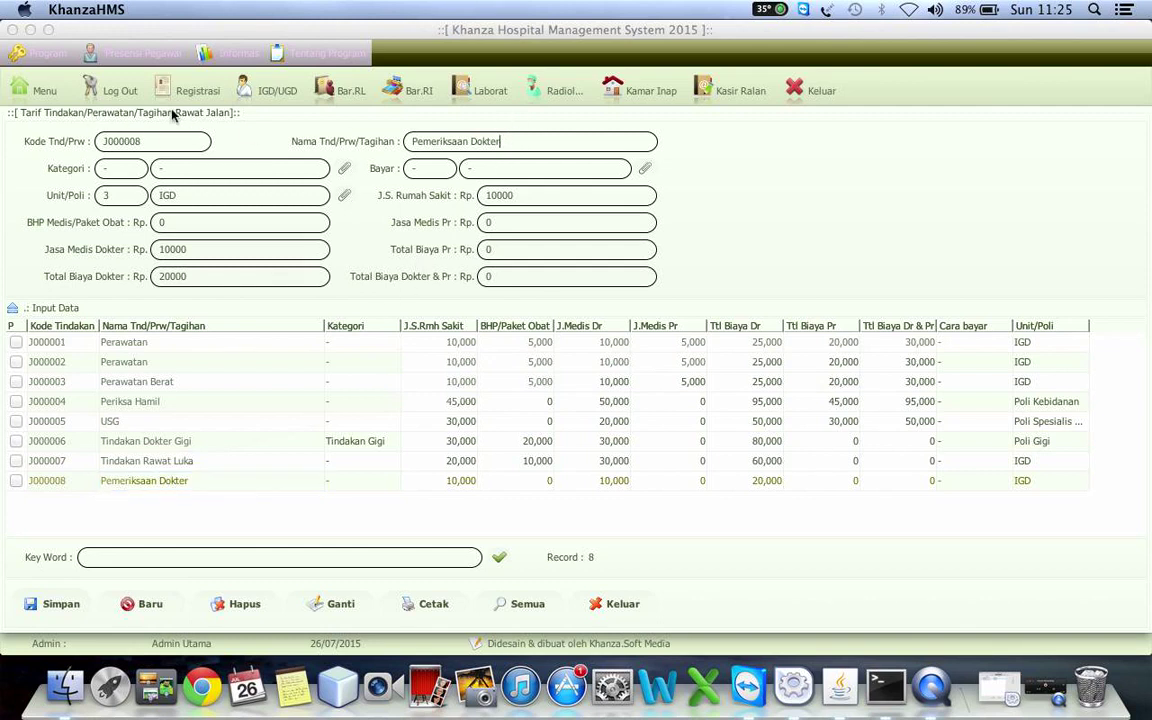
left_click(142, 140)
key("BackSpace")
type("9")
- Rename the tariff to 'Pemeriksaan Bidan' and enter a 5000 nurse fee in Jasa Medis Pr
left_click(524, 141)
key("BackSpace")
key("BackSpace")
key("BackSpace")
key("BackSpace")
key("BackSpace")
type("Bida")
left_click(519, 223)
type("5000")
key("Return")
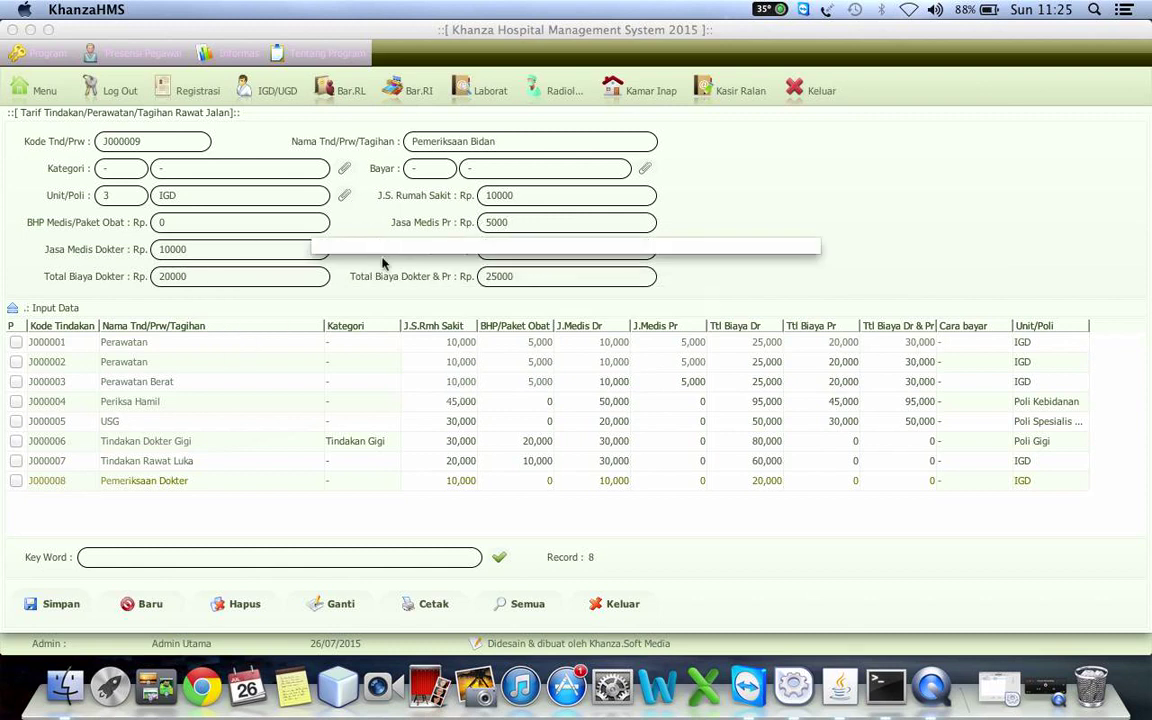
- Zero the doctor fee, doctor total and combined total, then save tariff J000009
left_click(208, 248)
key("BackSpace")
key("BackSpace")
key("BackSpace")
key("BackSpace")
key("BackSpace")
type("0")
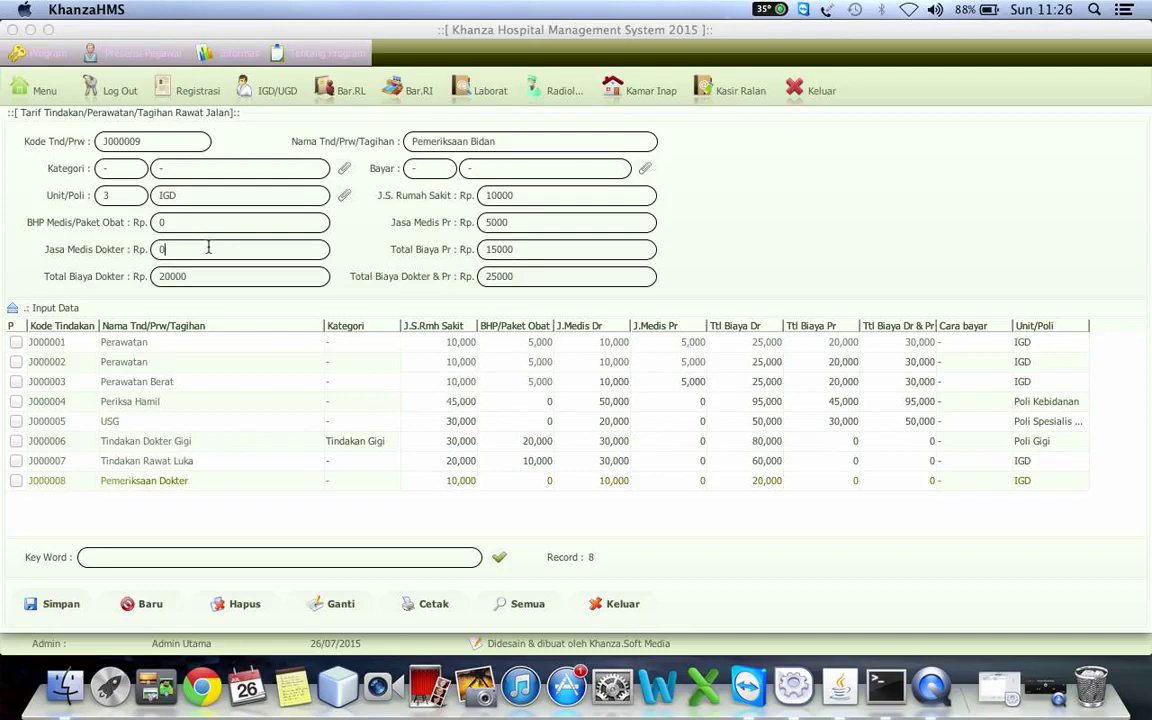
left_click(195, 270)
key("BackSpace")
key("BackSpace")
key("BackSpace")
key("BackSpace")
key("BackSpace")
type("0")
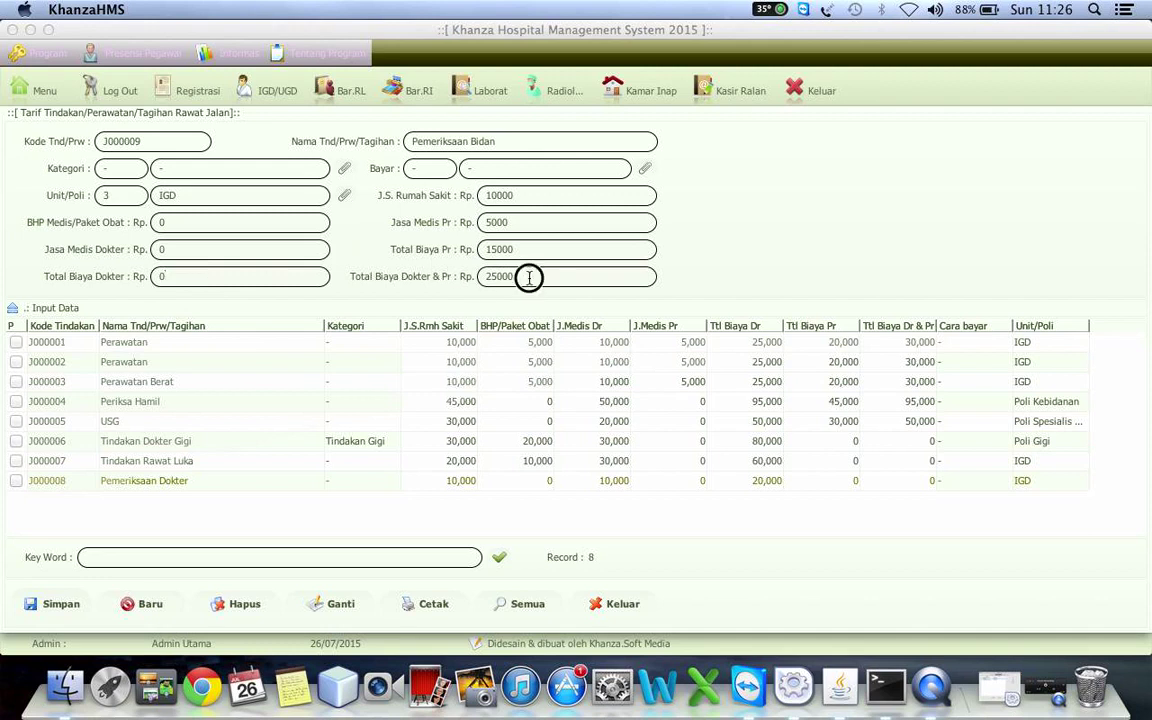
key("BackSpace")
key("BackSpace")
key("BackSpace")
key("BackSpace")
key("BackSpace")
type("0")
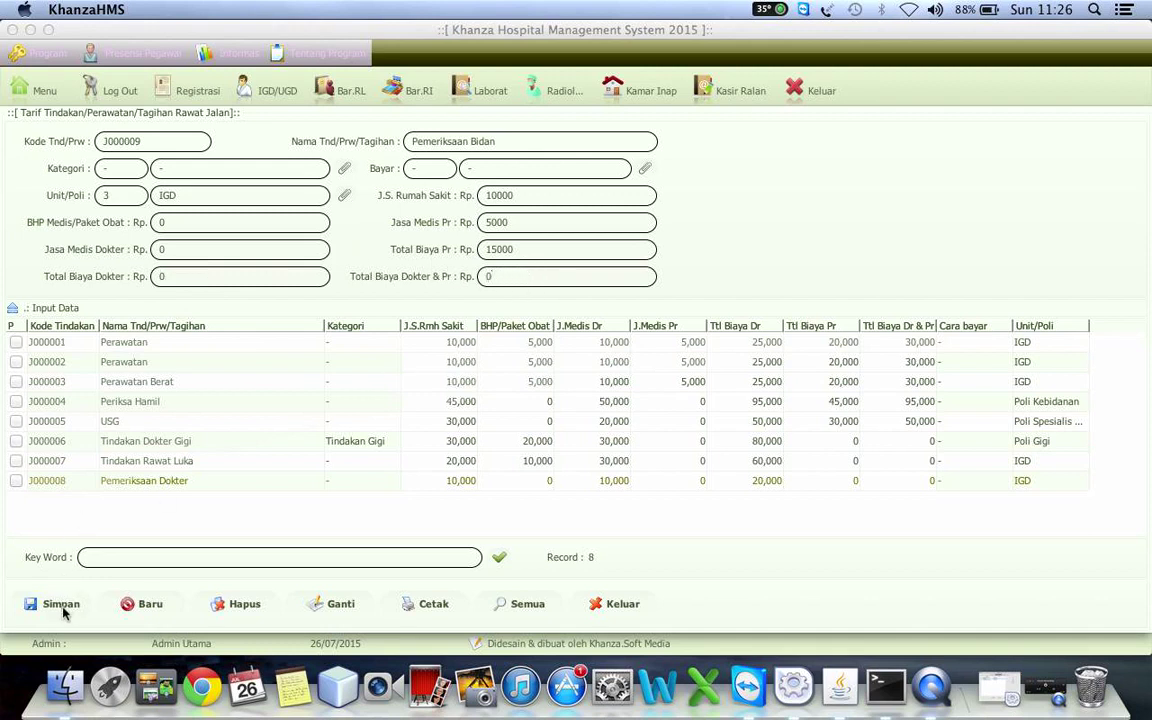
left_click(60, 606)
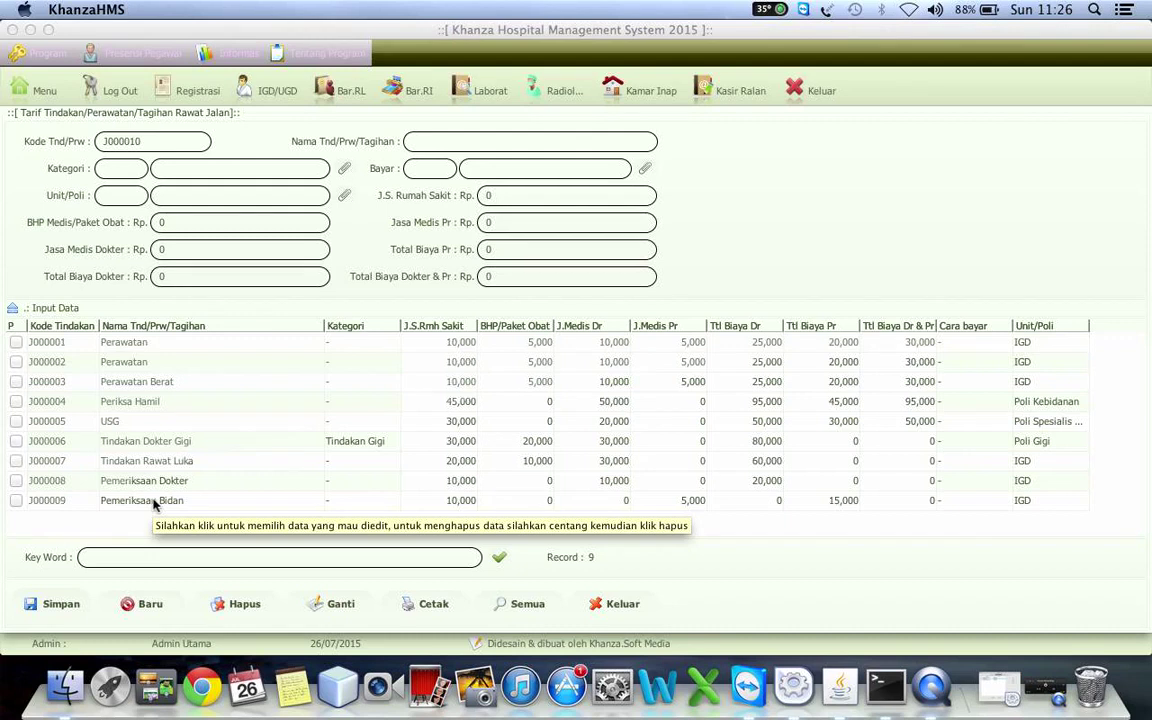
- Name tariff J000010 'Pemeriksaan Umum' with Kategori '-', then bring up the Unit/Poliklinik list
left_click(460, 145)
type("Pemeri")
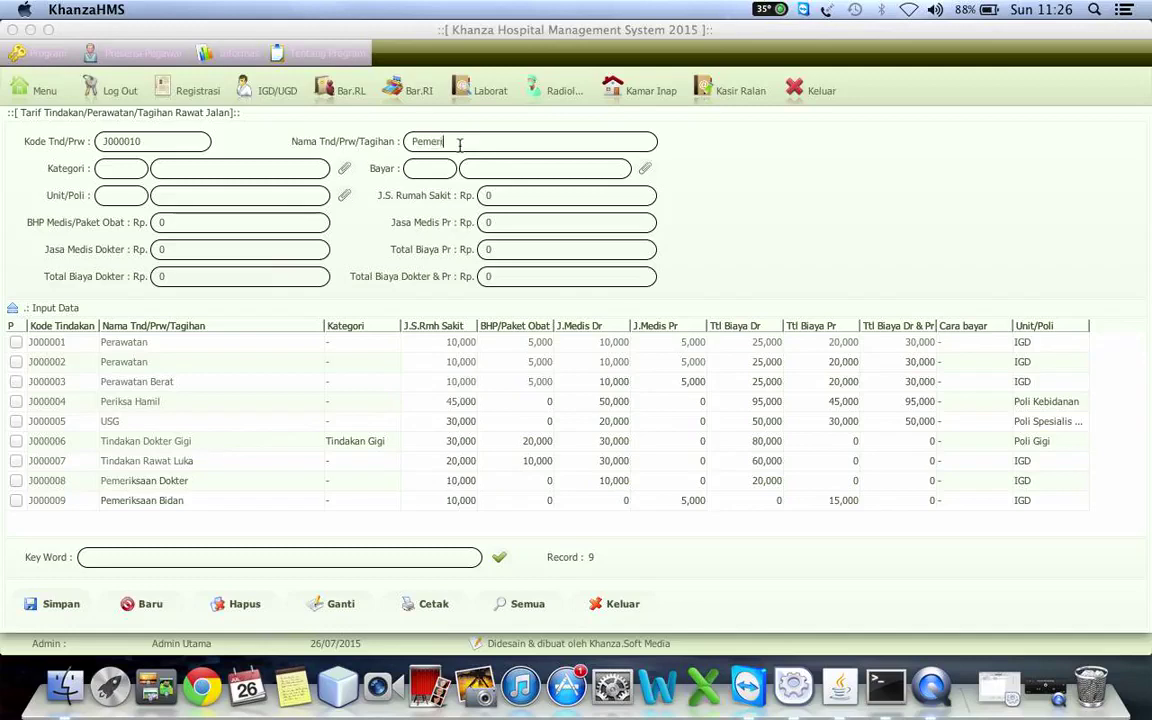
type("ksaan Umum")
left_click(338, 175)
double_click(175, 213)
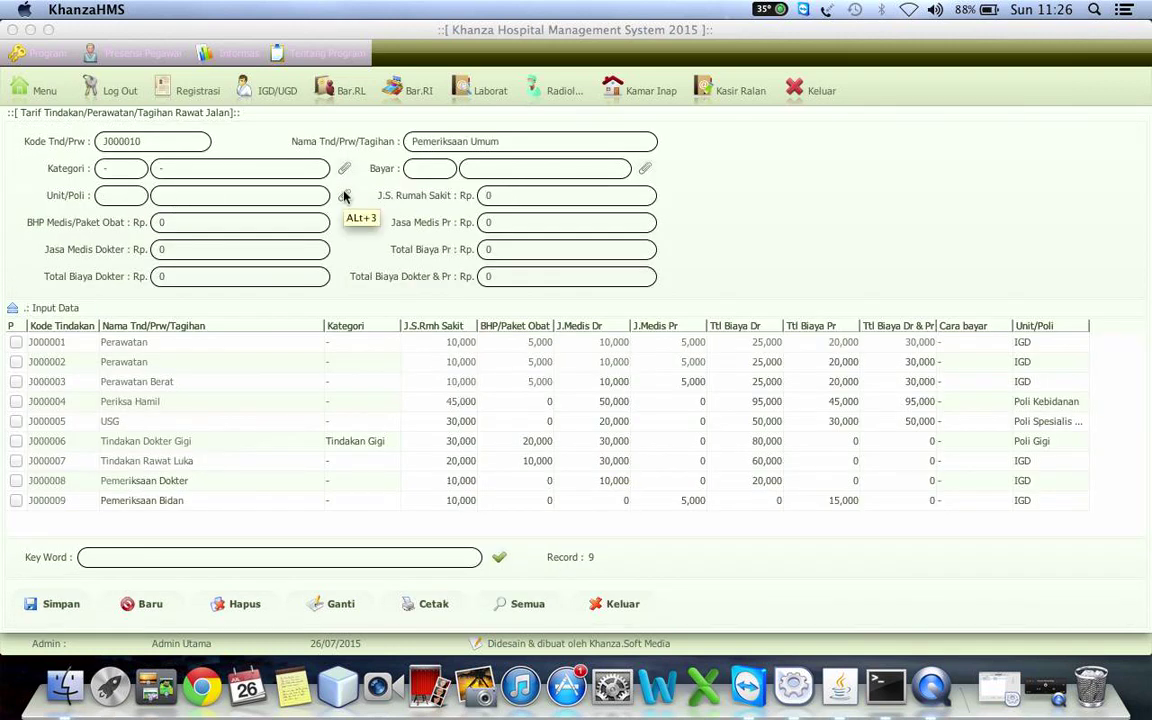
left_click(344, 196)
left_click(445, 589)
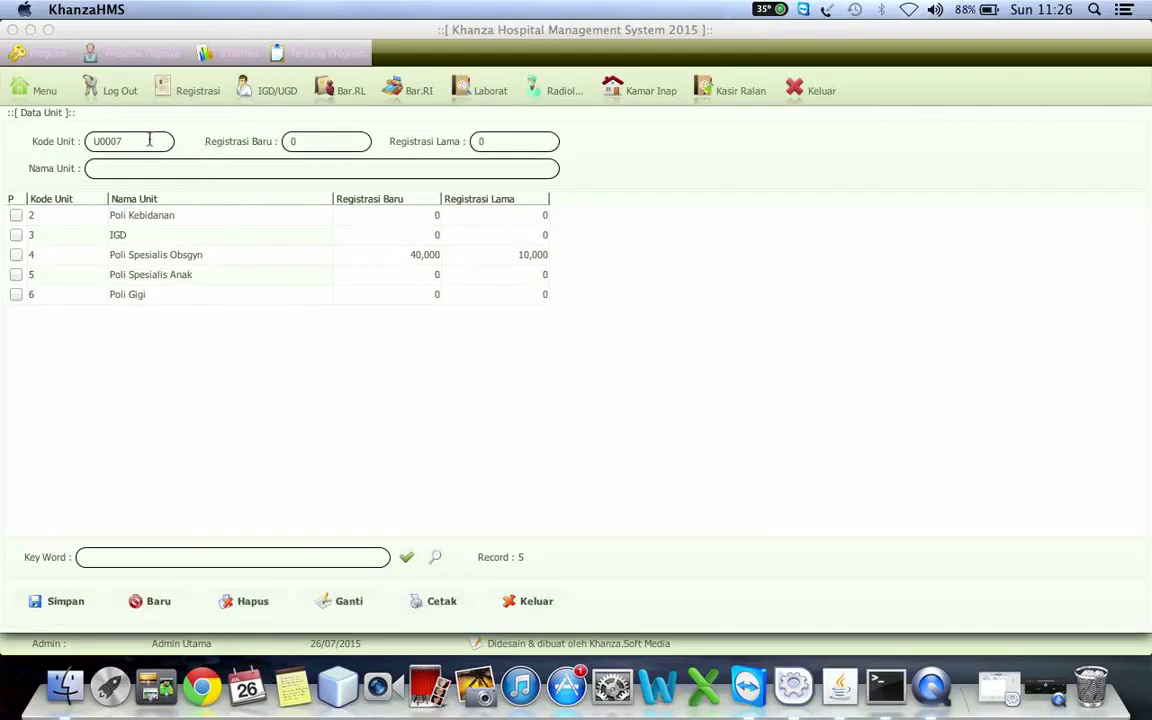
- Enter the new unit name 'Poli Umum', correcting the typo
left_click(116, 173)
type("Pili Umum")
key("Left")
key("Left")
key("Left")
key("Left")
key("Left")
key("BackSpace")
key("BackSpace")
key("BackSpace")
type("oli")
- Set Registrasi Baru 10000 and Registrasi Lama 5000, shorten the code to 7, and save
left_click(320, 144)
key("BackSpace")
type("0000")
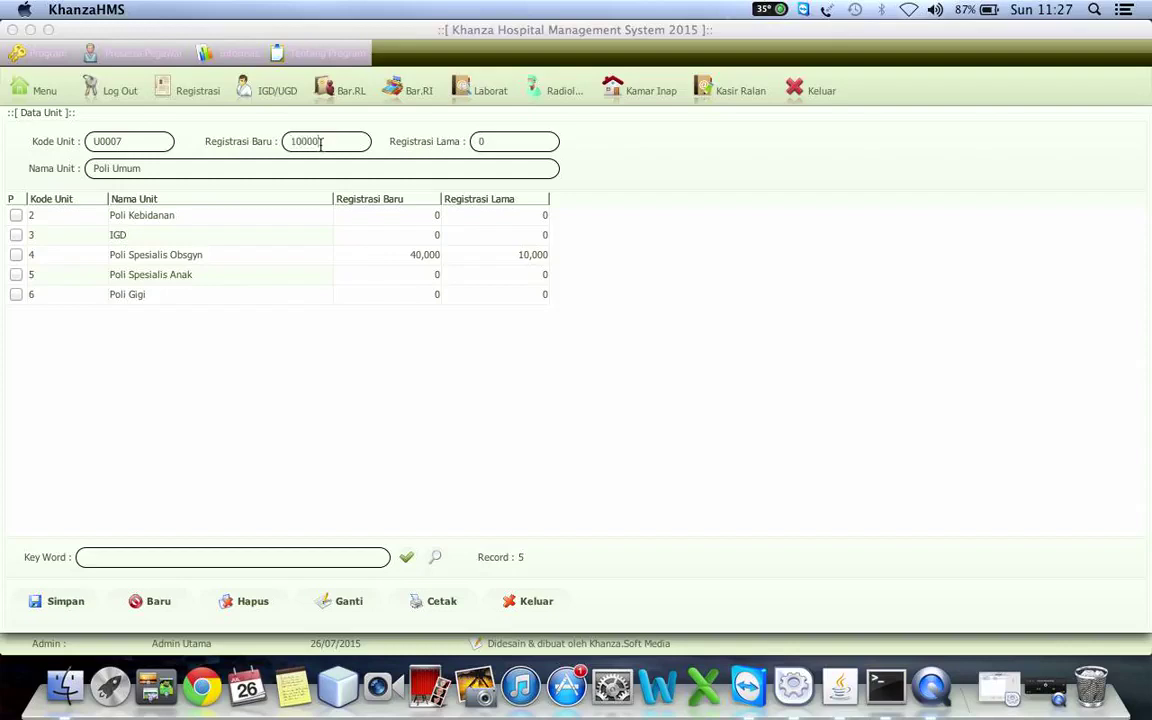
key("BackSpace")
type("5000")
left_click(114, 138)
key("BackSpace")
key("BackSpace")
key("BackSpace")
key("BackSpace")
left_click(75, 602)
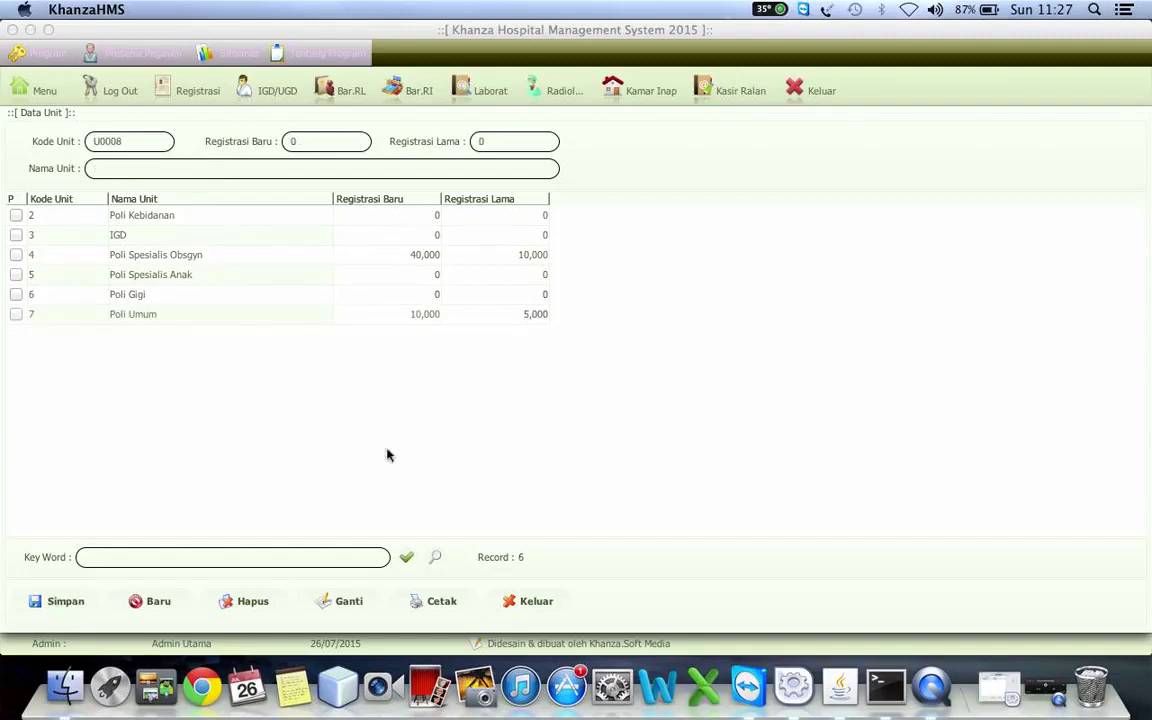
left_click(205, 299)
- Assign unit 7 Poli Umum and payer '-' to the Pemeriksaan Umum tariff
left_click(196, 316)
left_click(543, 603)
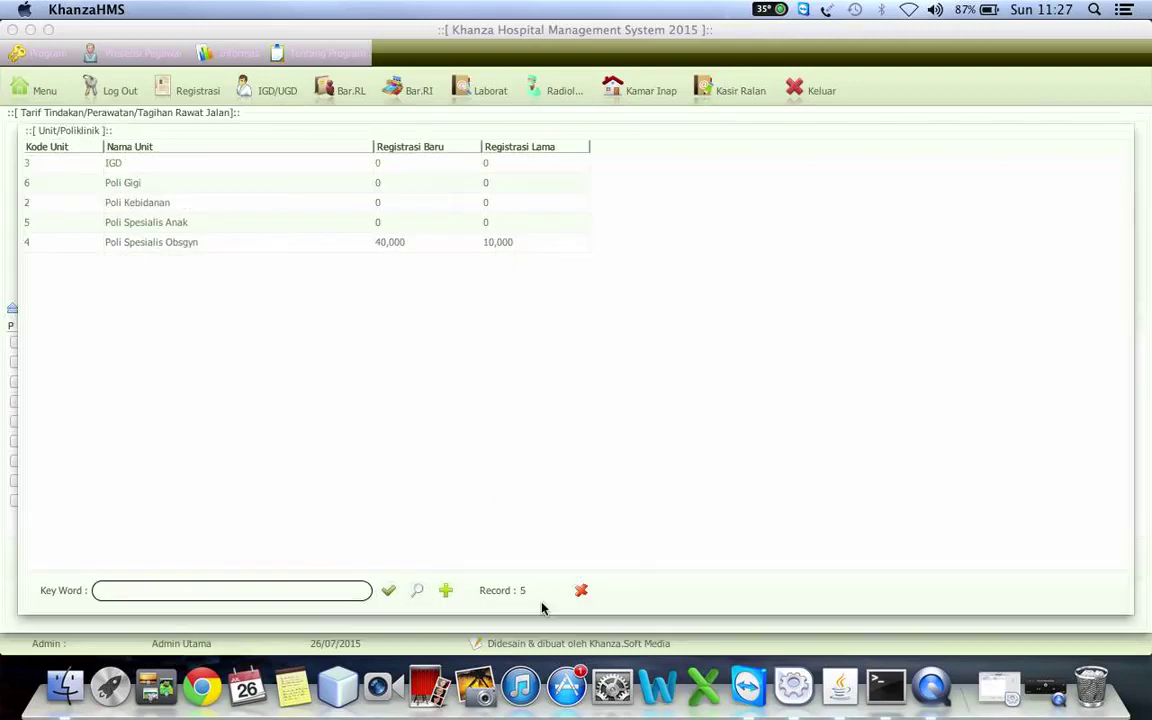
left_click(388, 590)
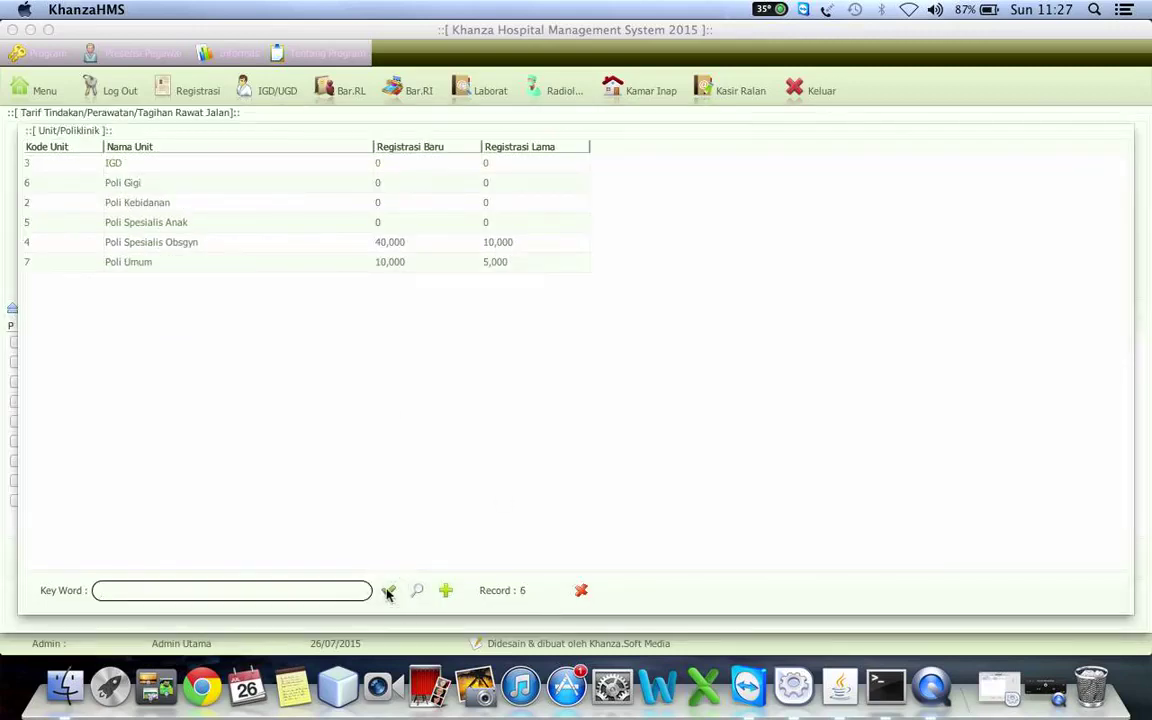
left_click(147, 262)
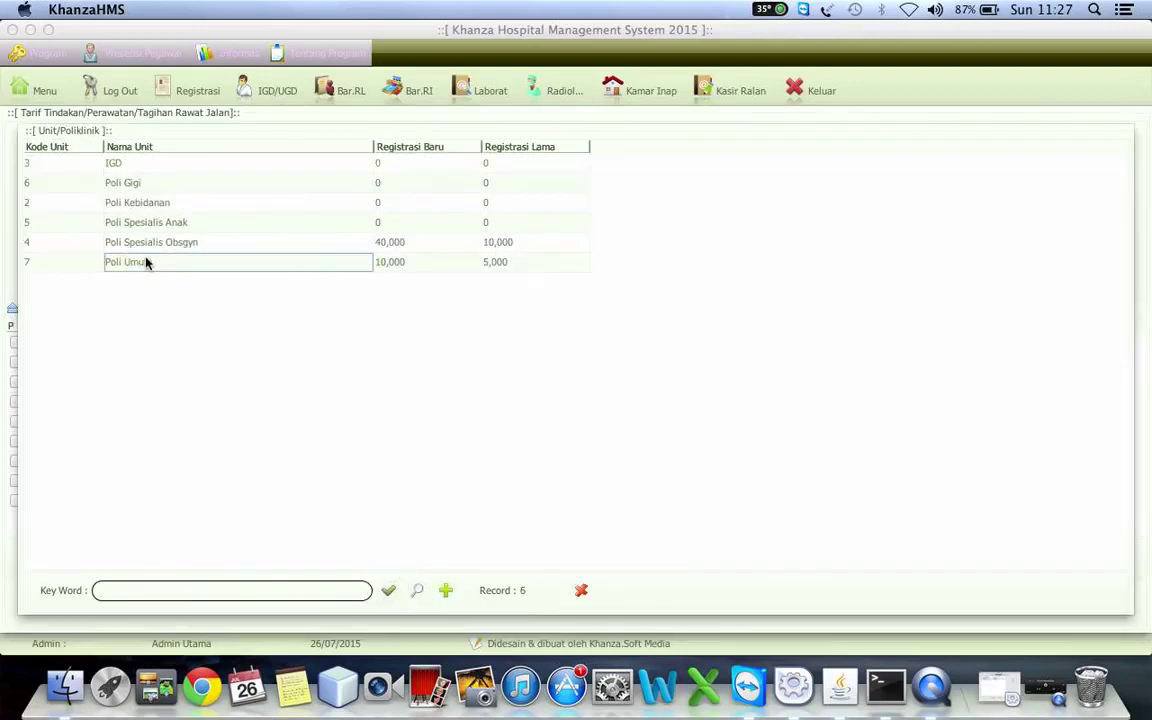
double_click(147, 262)
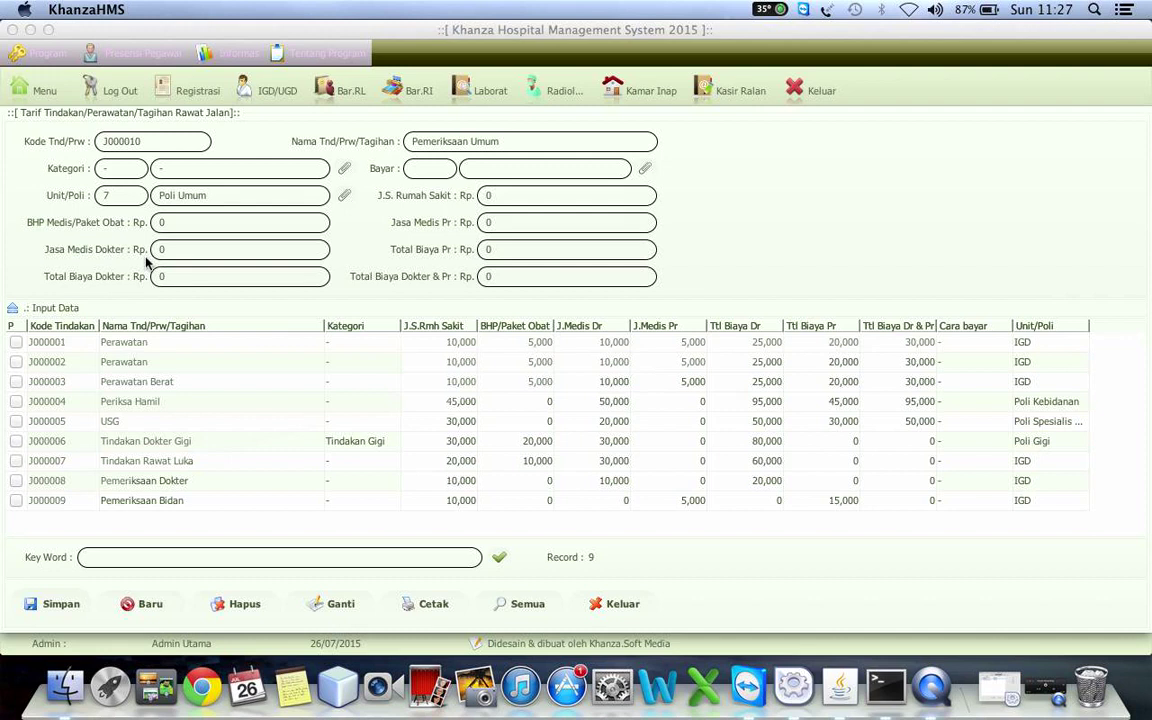
left_click(646, 170)
left_click(189, 212)
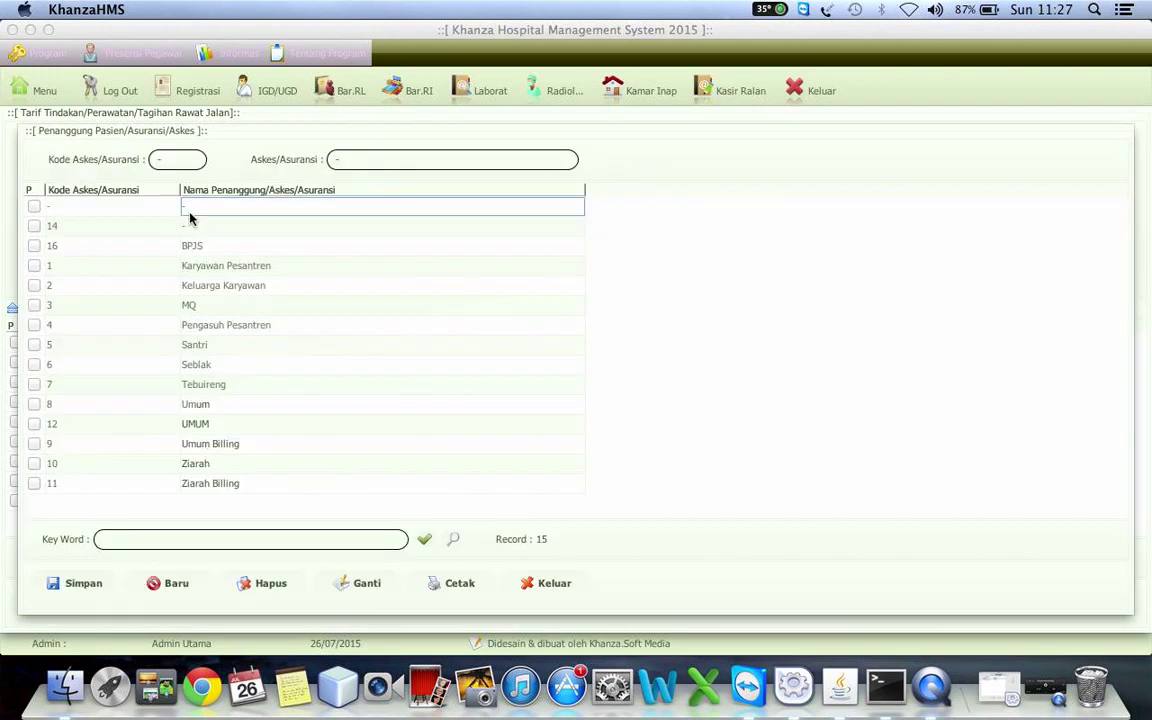
double_click(190, 214)
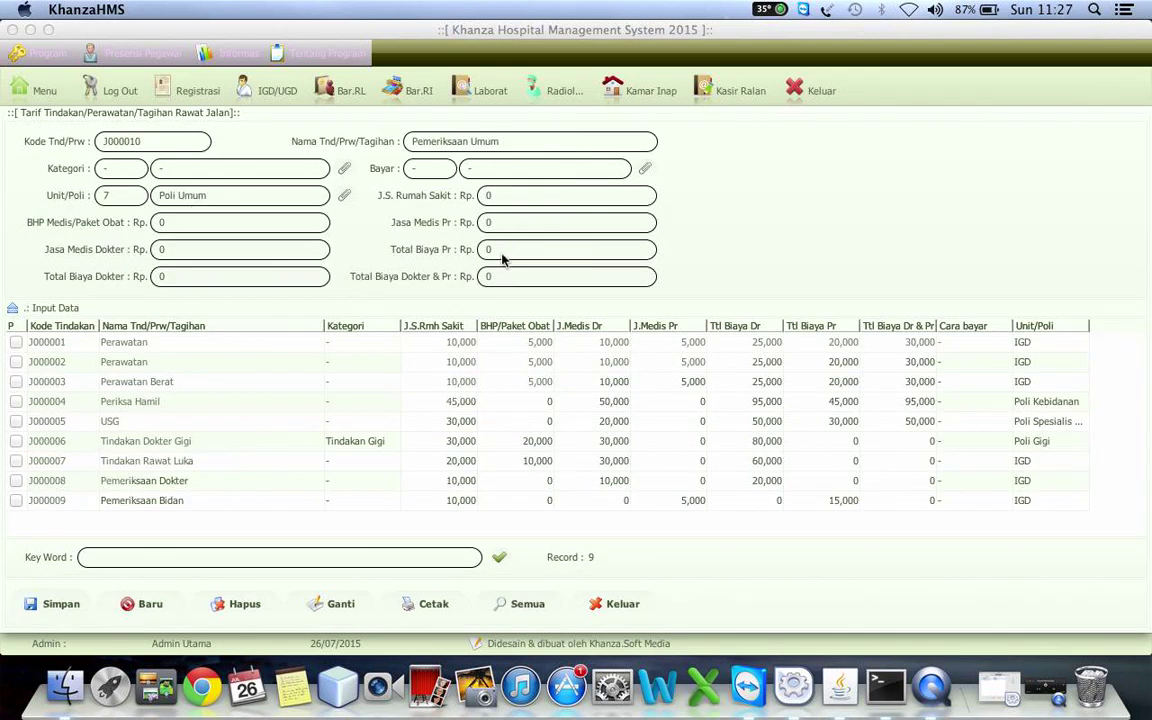
- Enter fees: J.S. Rumah Sakit 10000, BHP 10000, nurse 5000, doctor 10000
left_click(514, 195)
key("BackSpace")
type("10000")
left_click(211, 223)
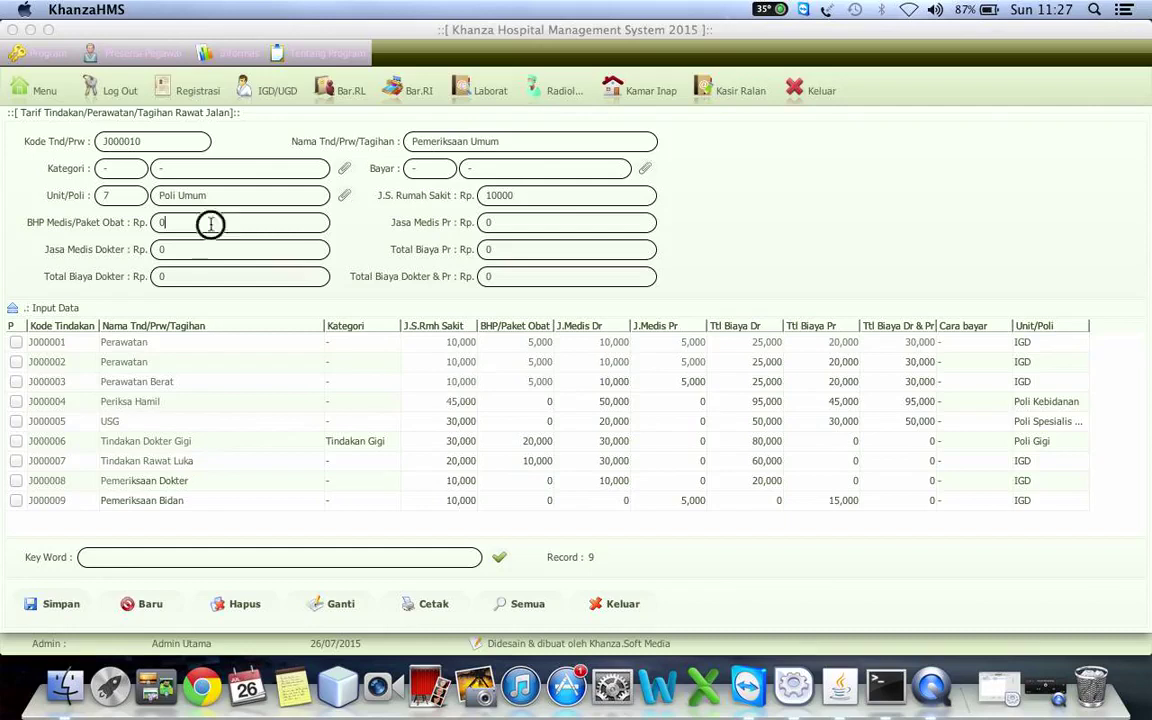
key("BackSpace")
type("10000")
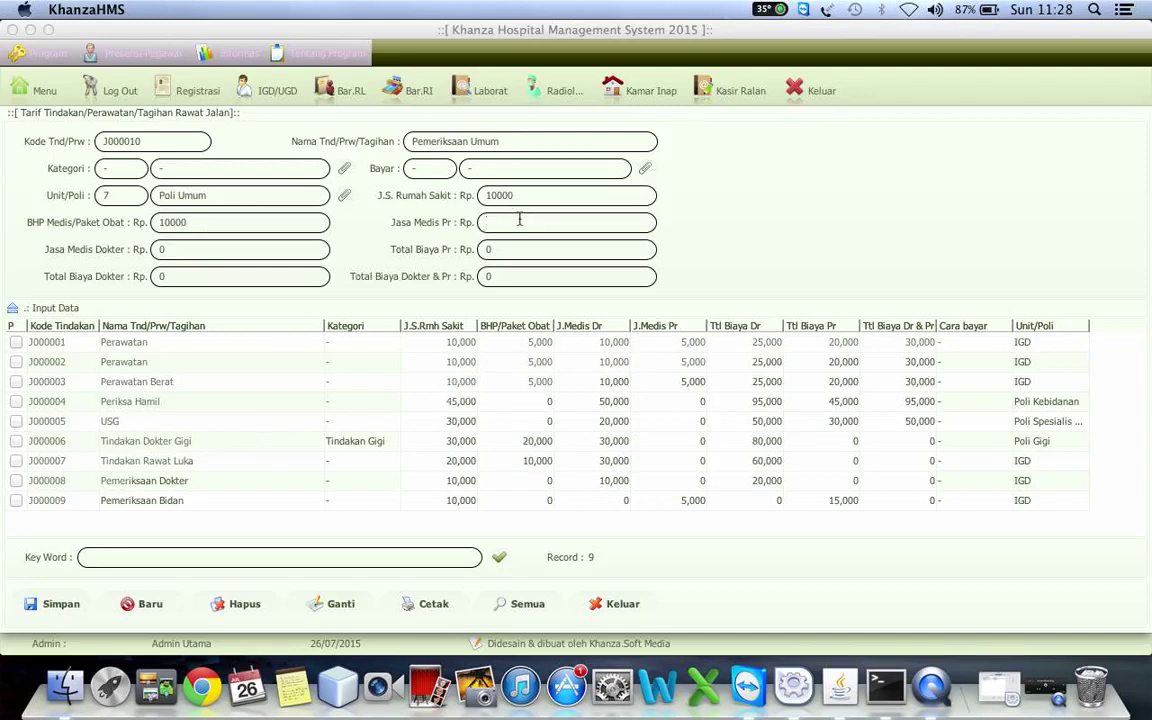
left_click(519, 220)
type("5000")
left_click(183, 250)
type("10000")
key("Return")
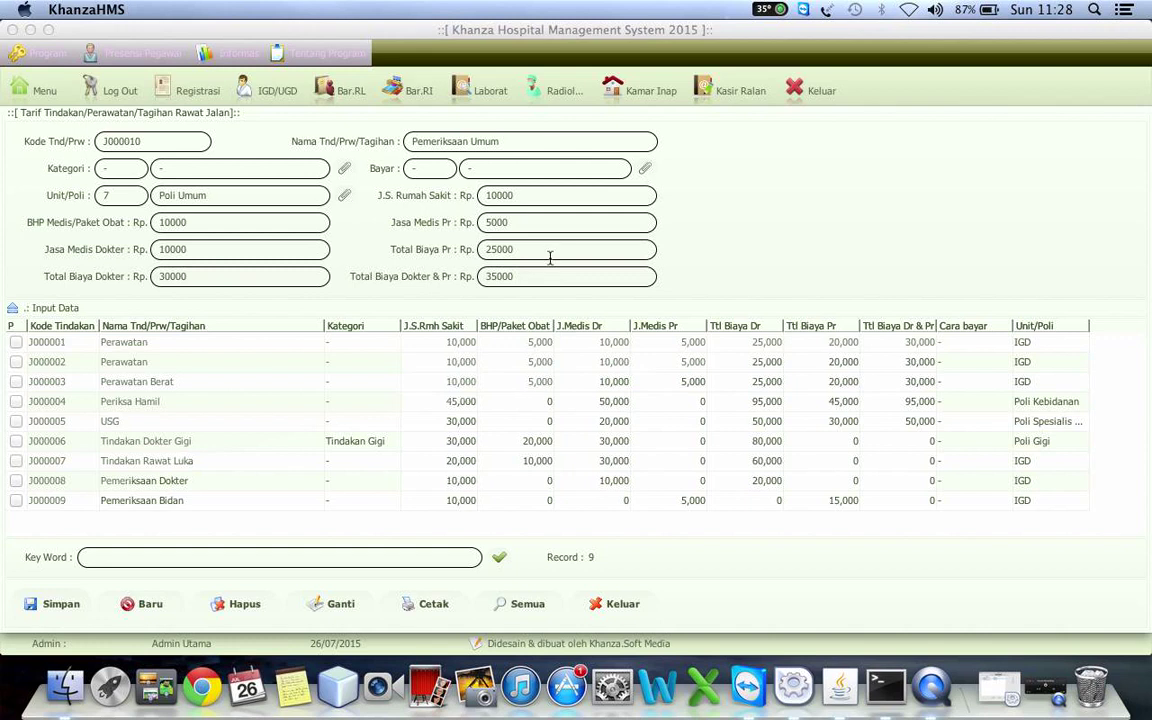
- Zero the nurse and doctor subtotals and save the tariff with a 35,000 total
left_click(553, 254)
left_click(560, 250)
key("BackSpace")
key("BackSpace")
key("BackSpace")
key("BackSpace")
key("BackSpace")
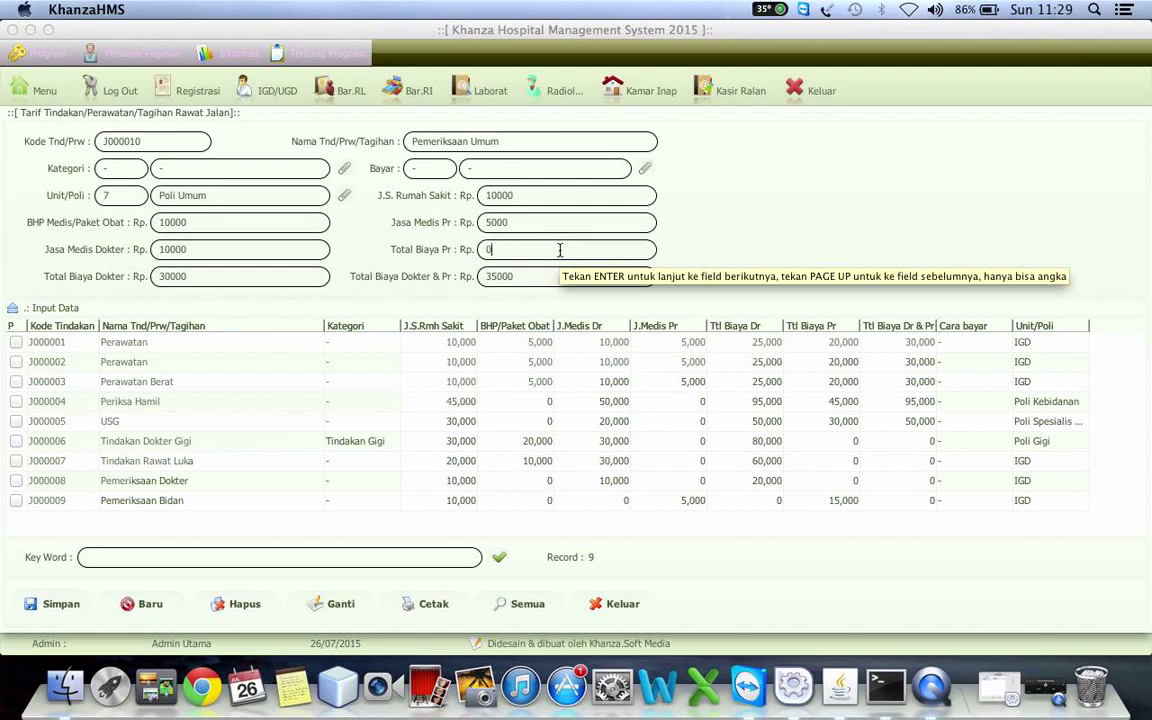
left_click(213, 278)
key("BackSpace")
key("BackSpace")
key("BackSpace")
key("BackSpace")
key("BackSpace")
type("0")
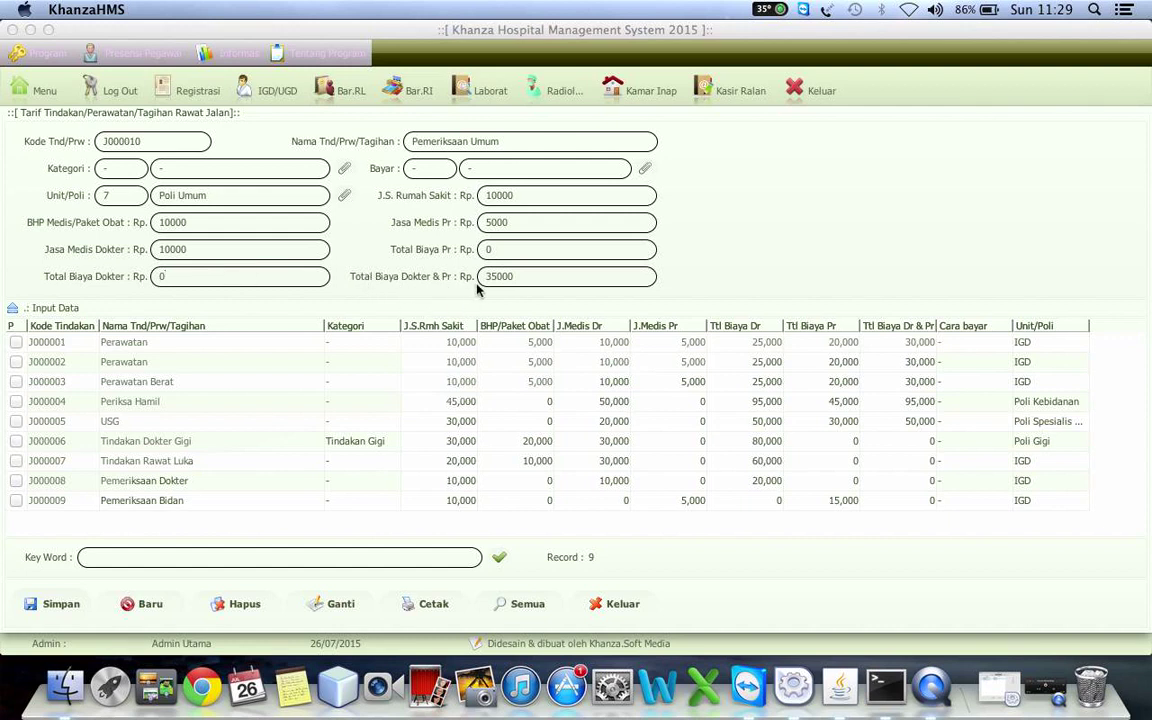
left_click(58, 609)
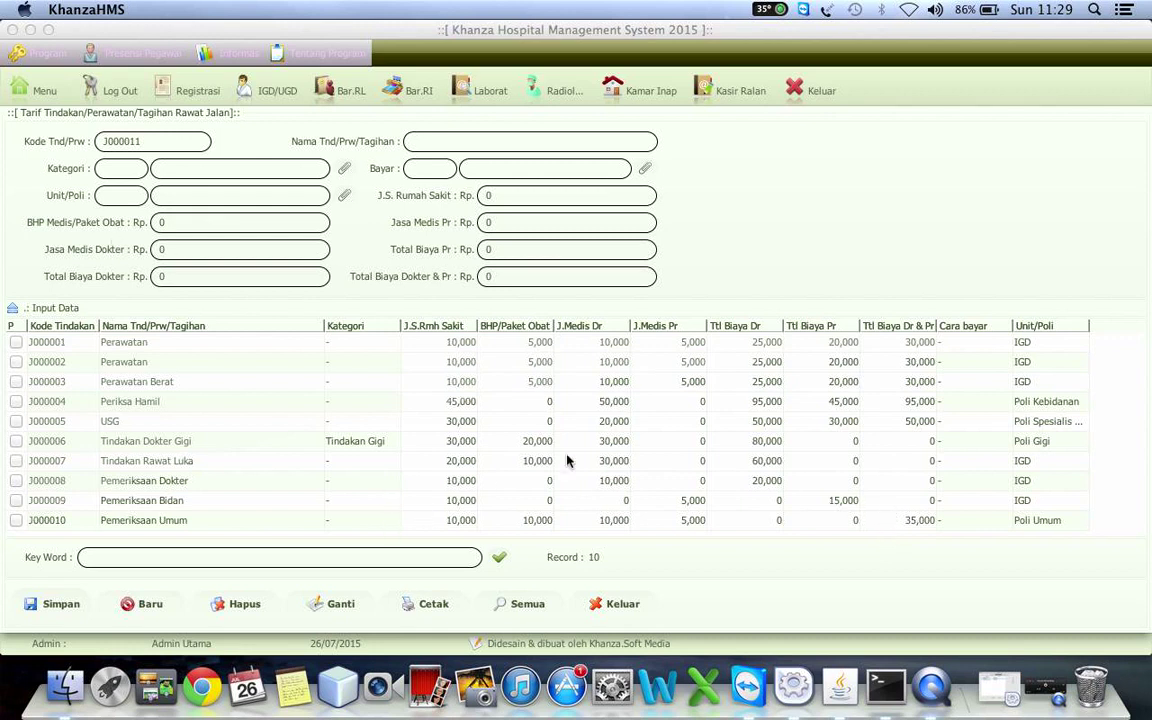
left_click(38, 90)
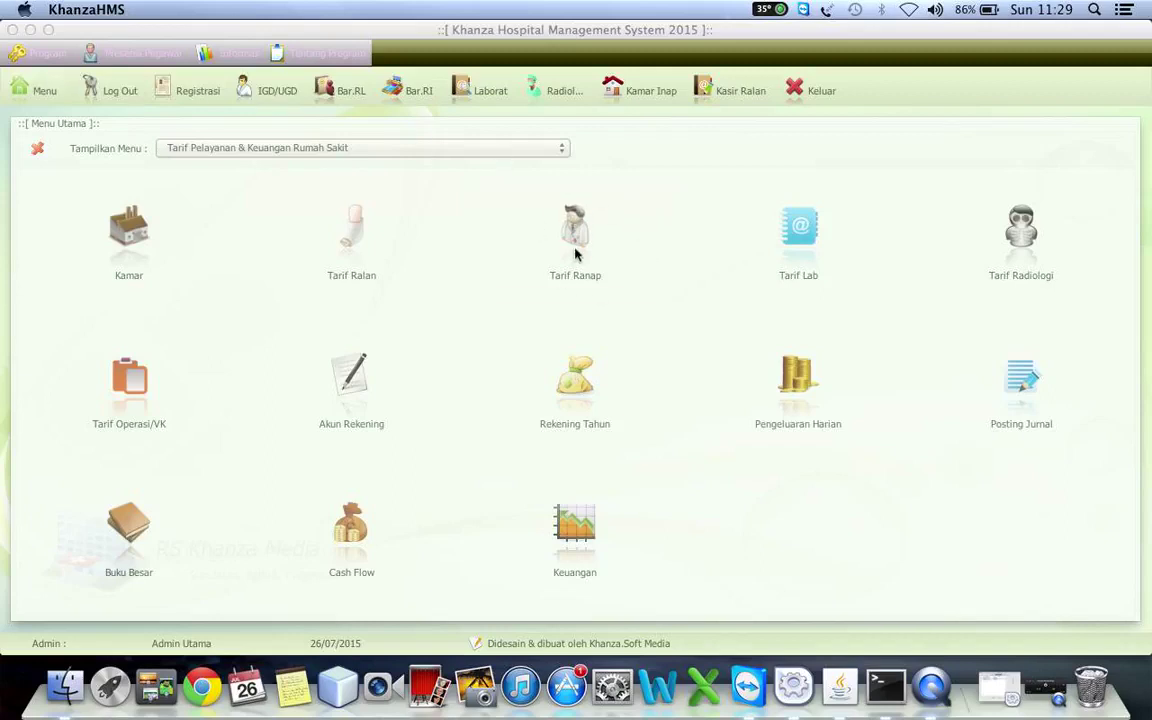
- Open the Tarif Ranap table and expand its entry form for J000005
left_click(575, 255)
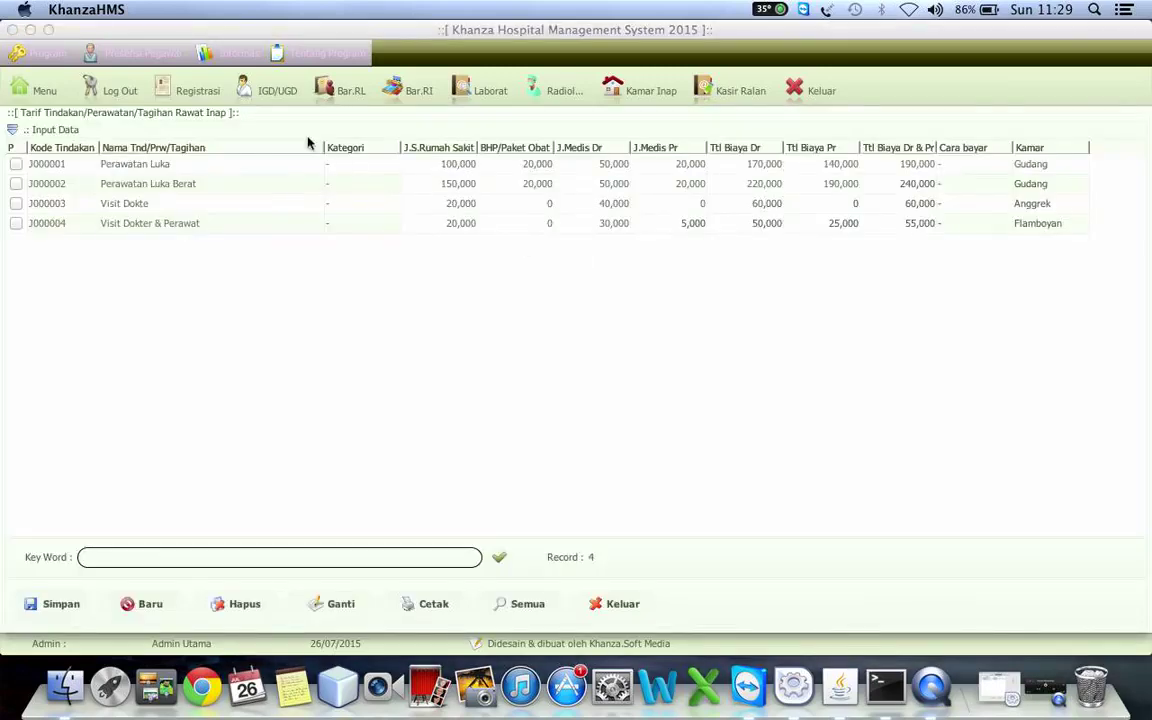
left_click(290, 130)
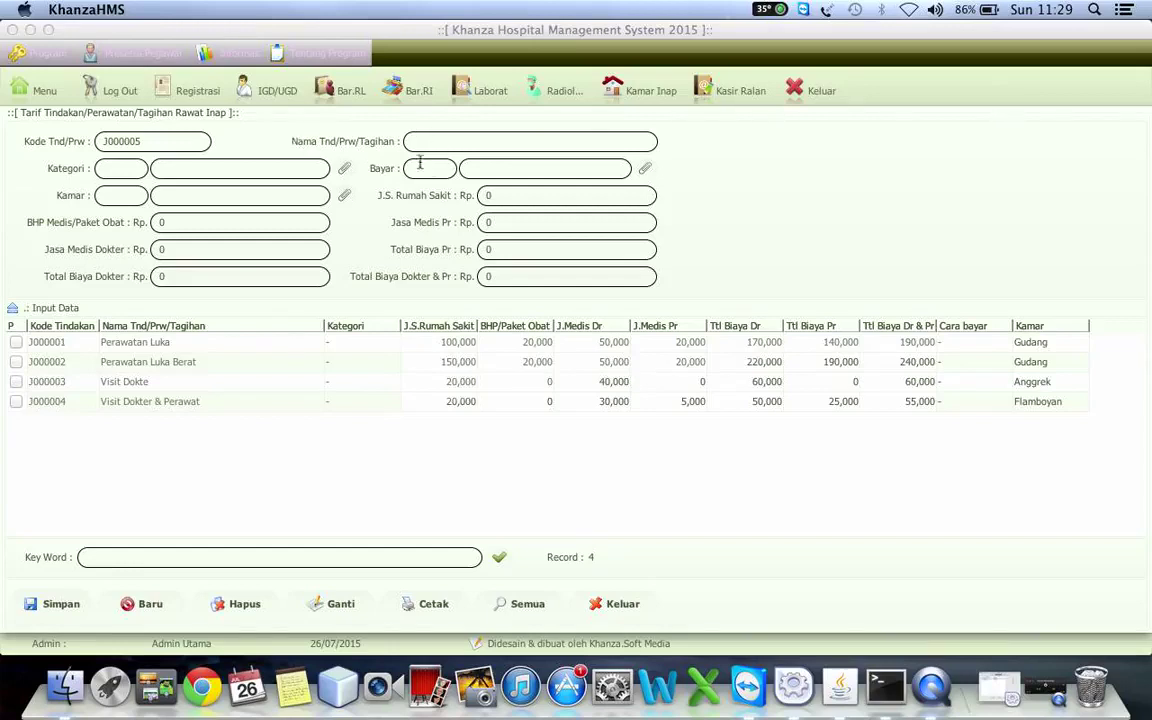
- Name the new inpatient tariff 'Visit Dokter Spesialis'
left_click(443, 141)
type("Visit Dokter Spesialis")
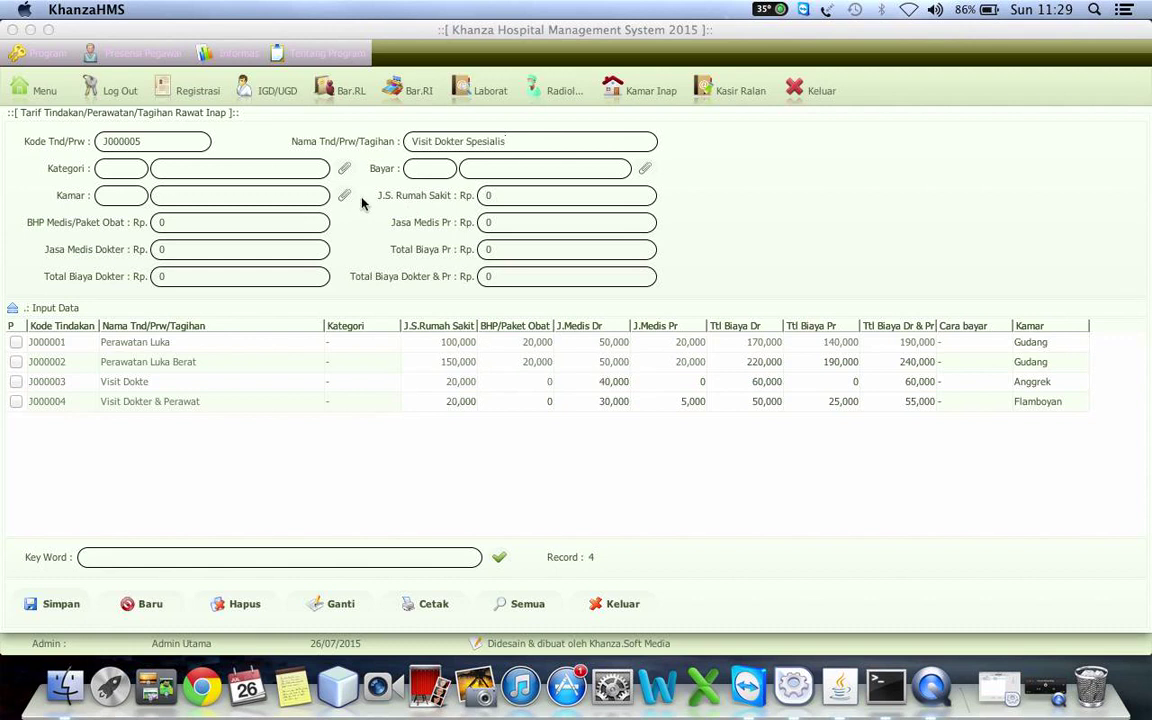
- Set Kategori '-', room AG Anggrek and payer '-'
left_click(344, 169)
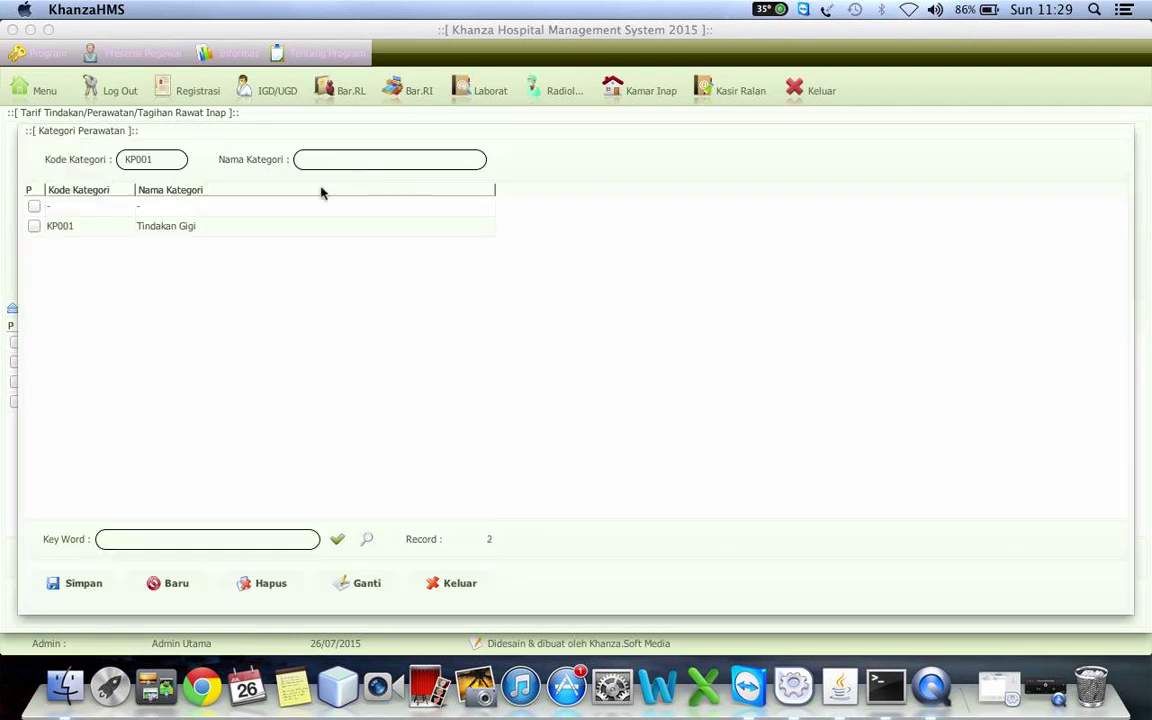
left_click(234, 211)
left_click(234, 211)
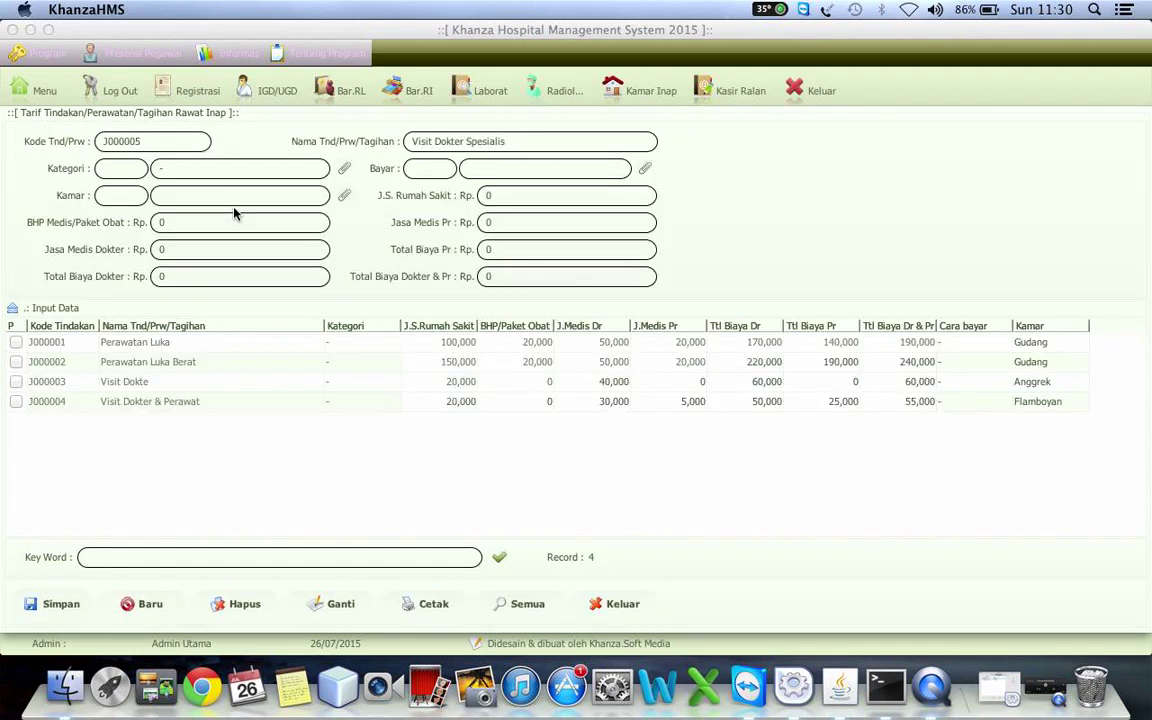
left_click(346, 196)
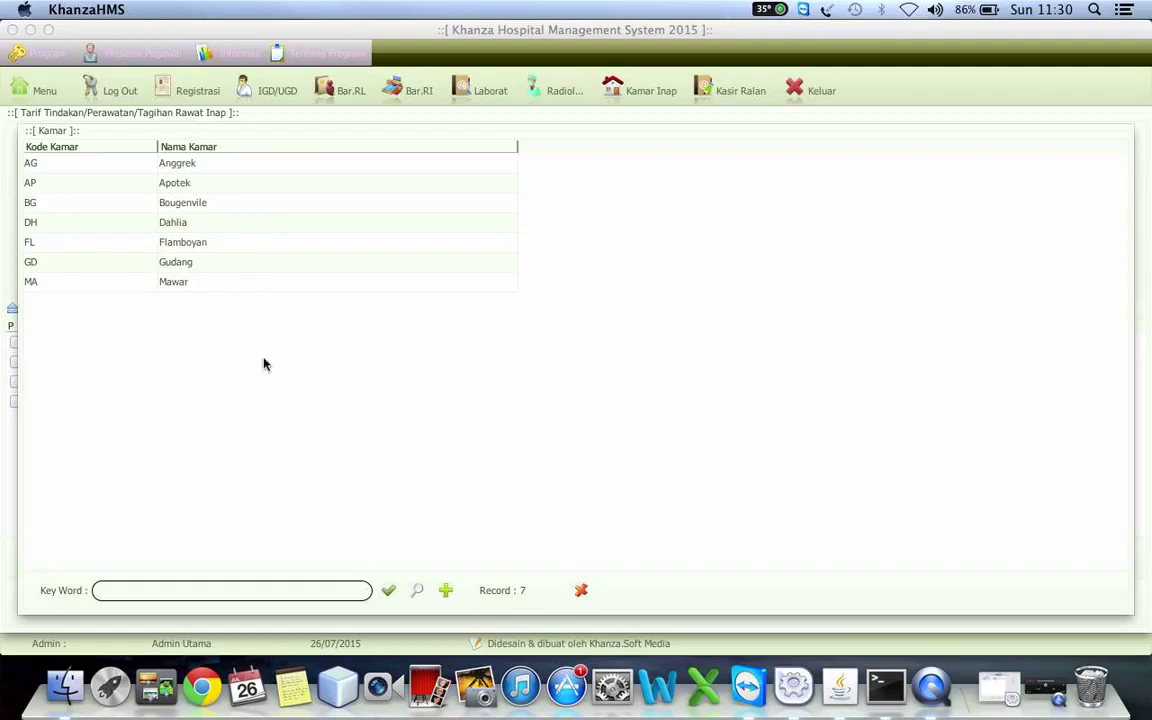
double_click(187, 166)
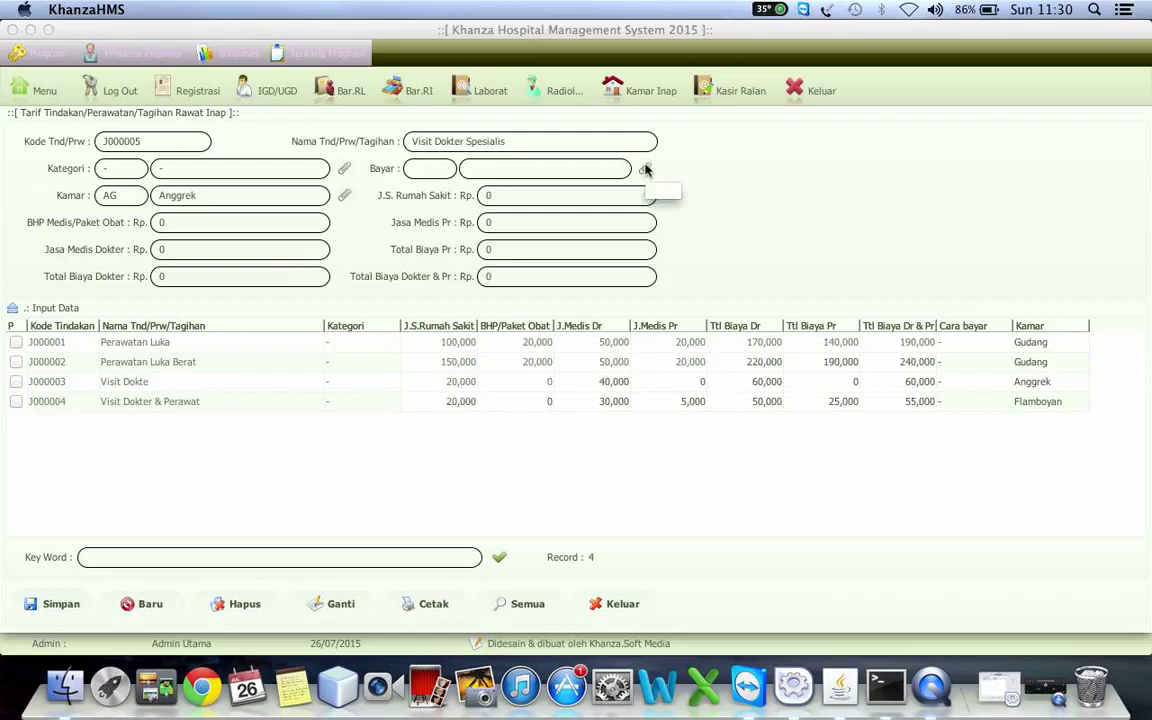
left_click(645, 170)
left_click(248, 210)
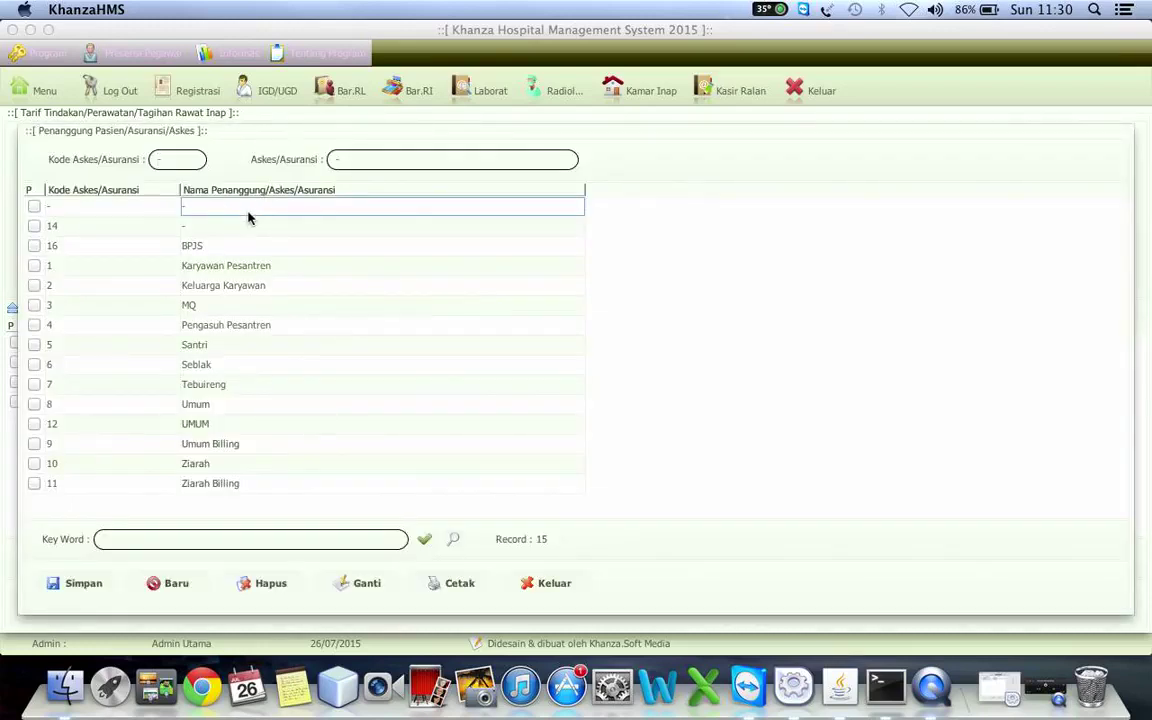
double_click(248, 207)
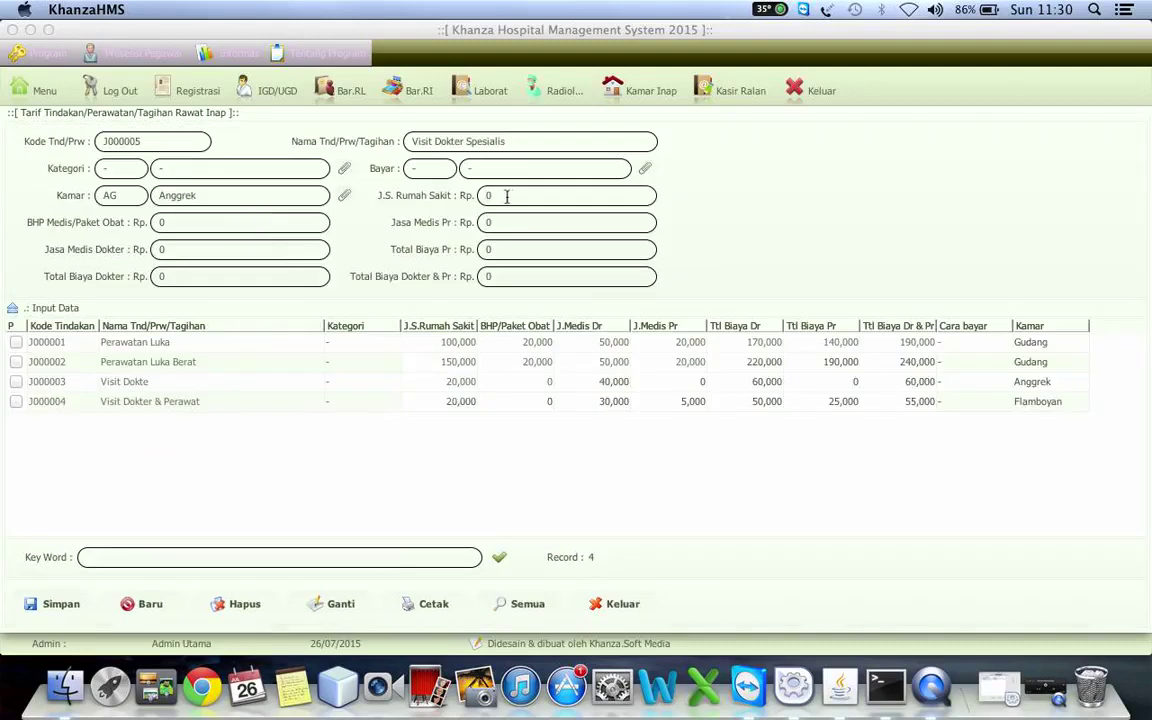
- Enter hospital 10000, nurse 5000, doctor 45000, zero the subtotals, and save (total 60,000)
type("10000")
left_click(527, 220)
type("5000")
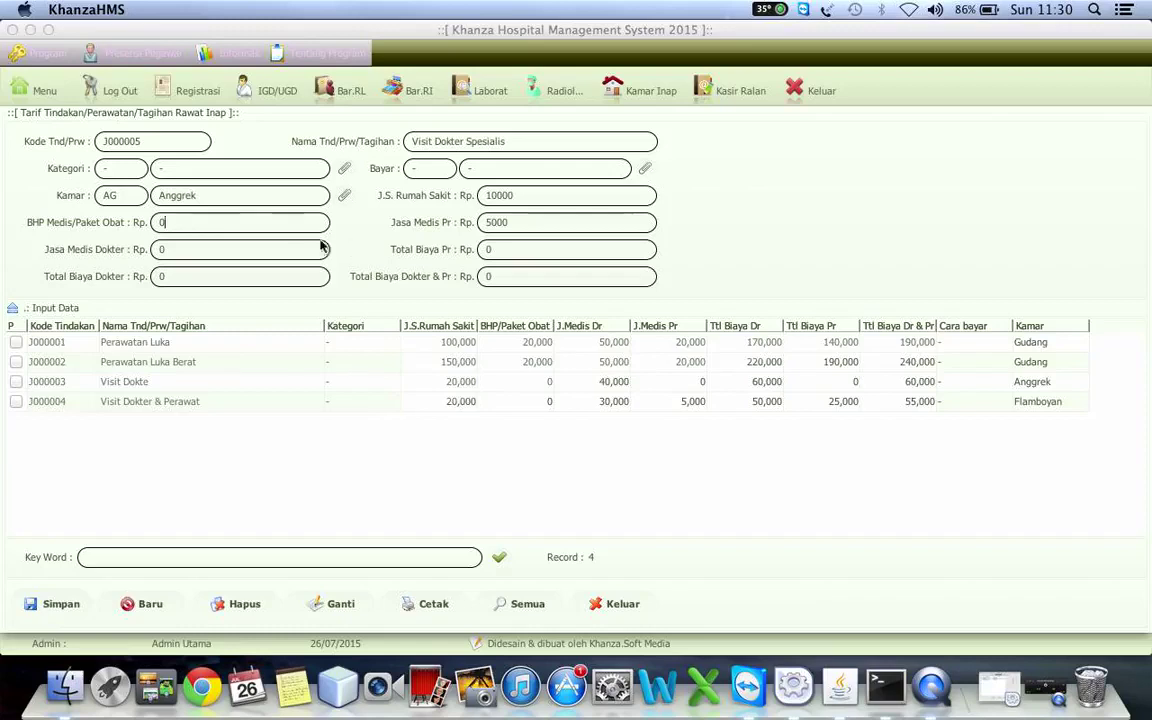
left_click(208, 246)
type("45000")
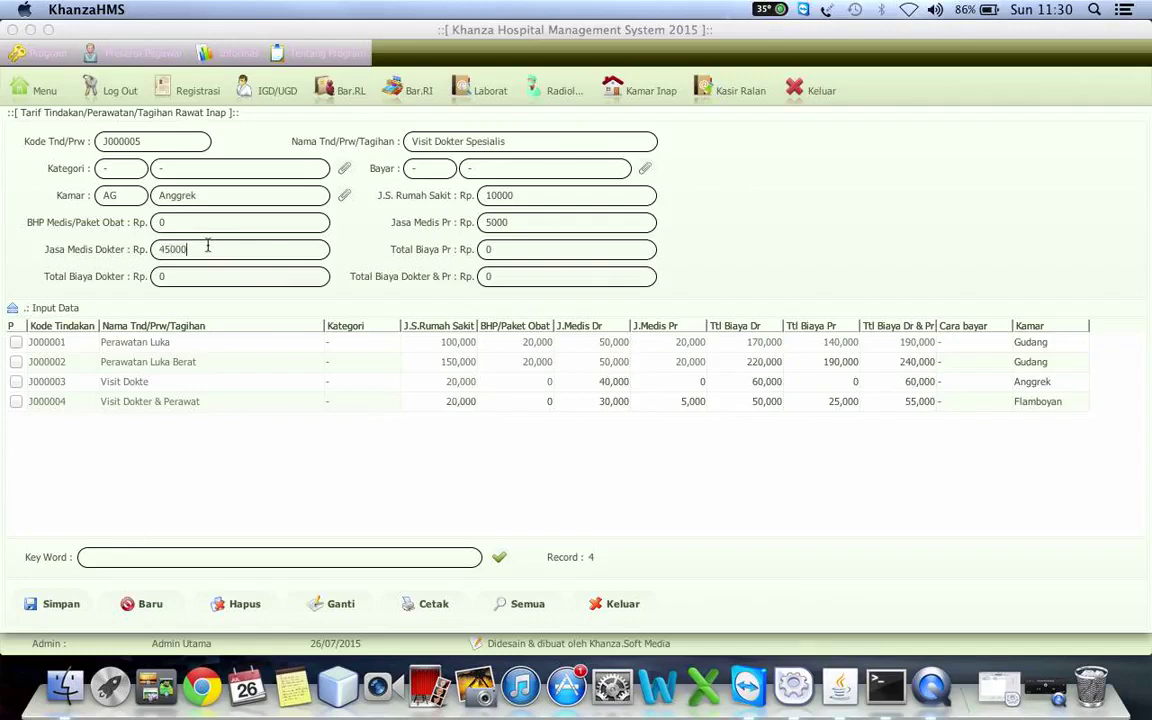
left_click(552, 251)
key("BackSpace")
key("BackSpace")
key("BackSpace")
key("BackSpace")
left_click(241, 284)
key("BackSpace")
key("BackSpace")
key("BackSpace")
key("BackSpace")
key("BackSpace")
type("0")
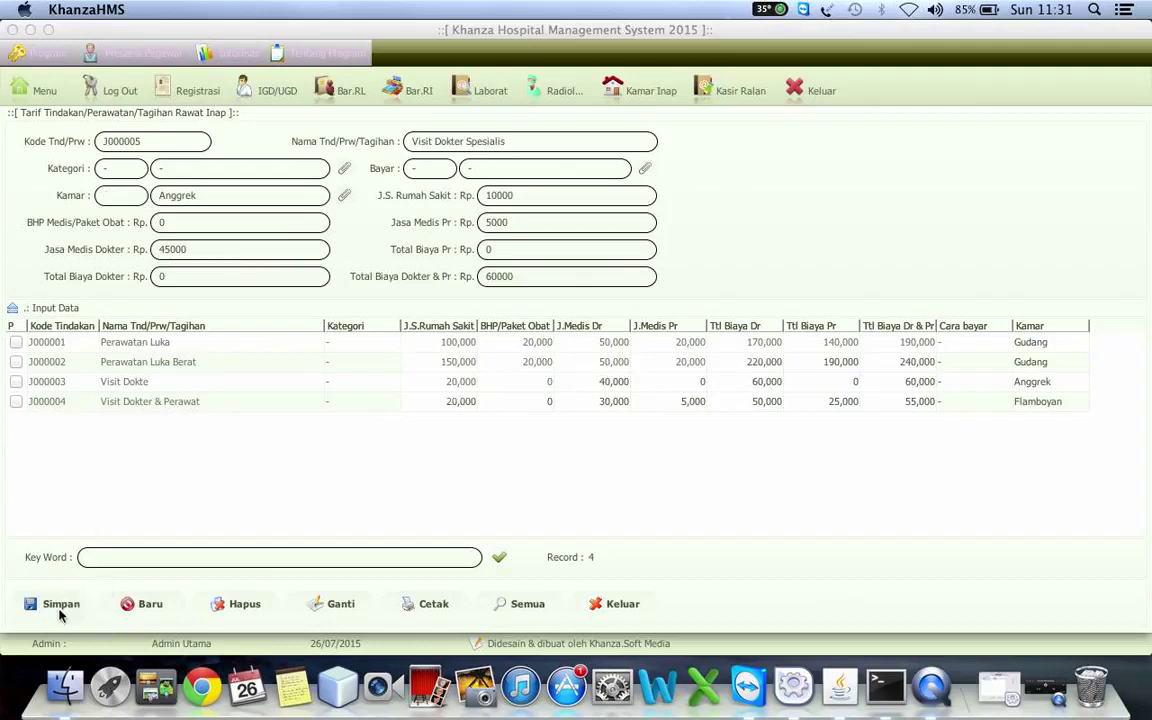
left_click(59, 612)
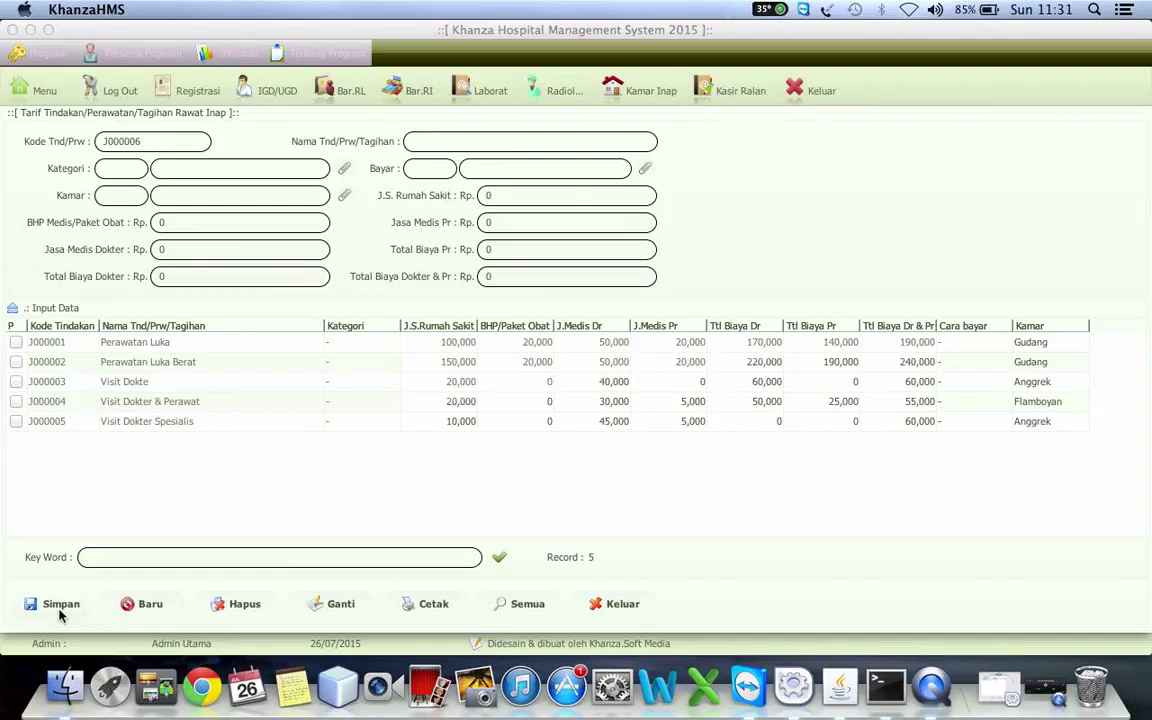
- Delete inpatient tariffs J000001 Perawatan Luka and J000003 Visit Dokte
left_click(145, 421)
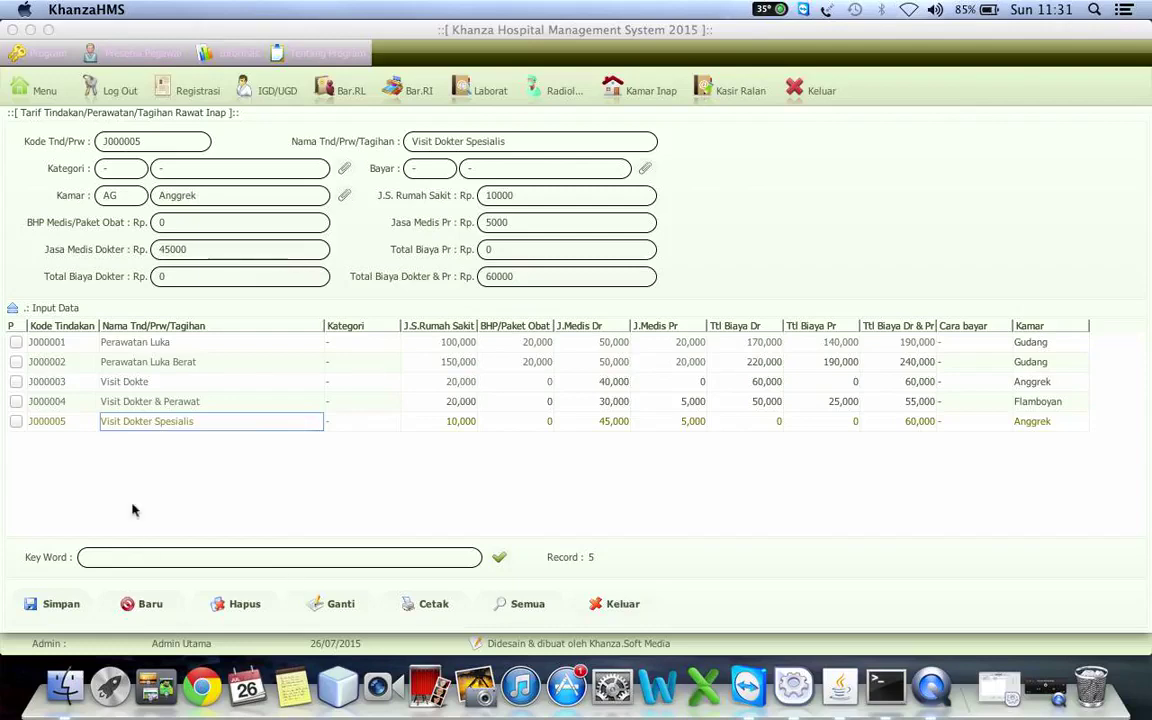
left_click(16, 342)
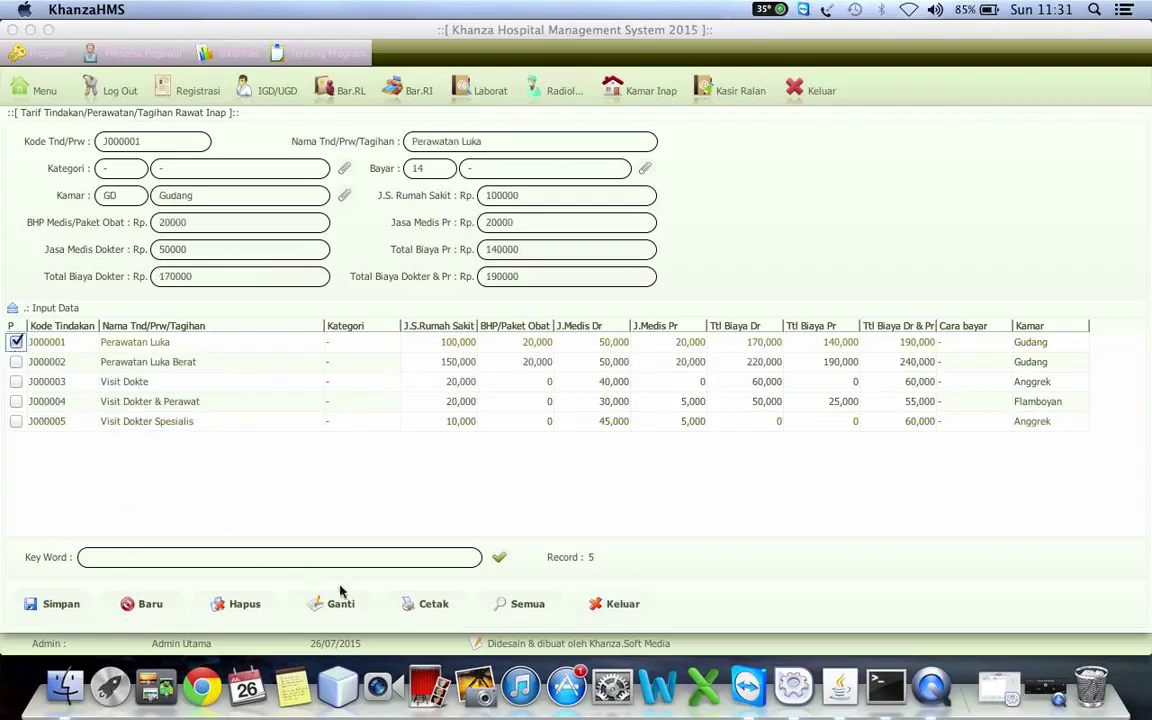
left_click(16, 381)
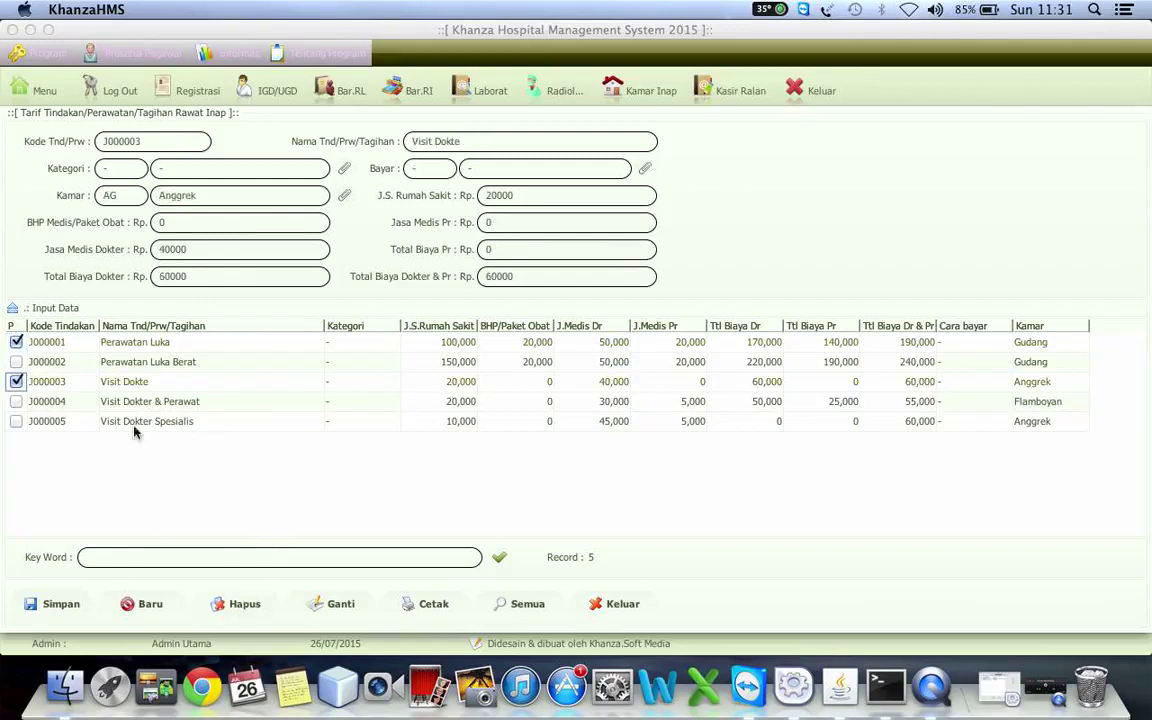
left_click(242, 612)
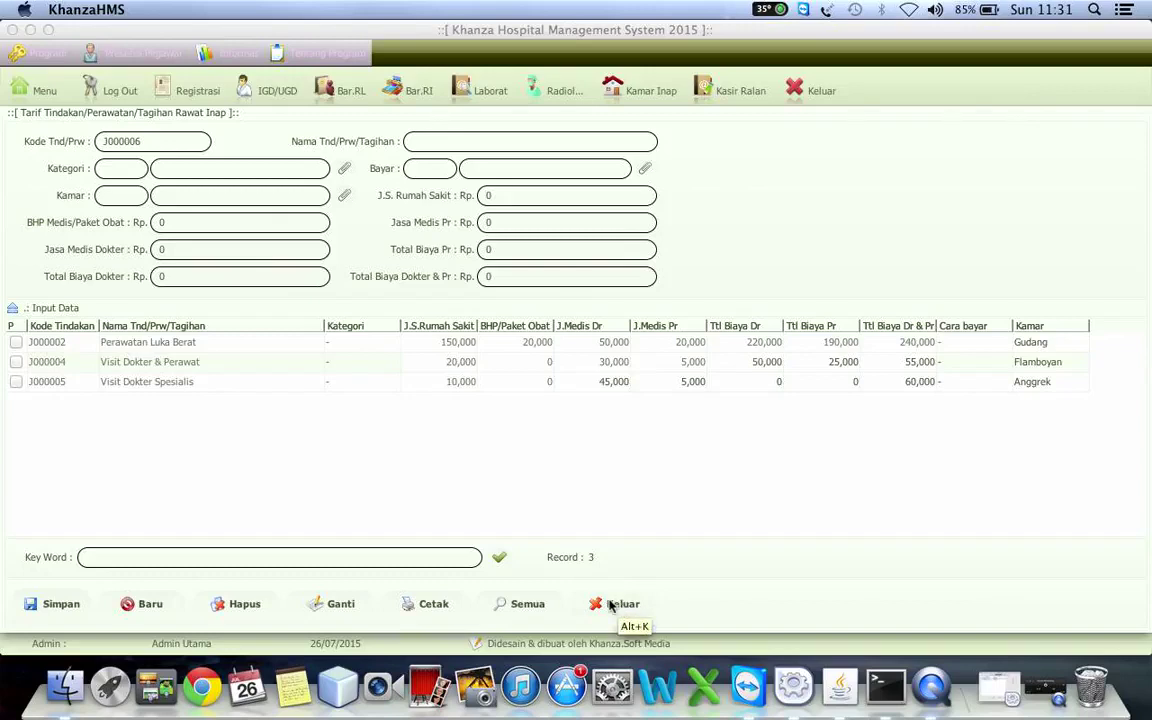
- Close the inpatient tariffs and start a new Tarif Lab entry coded J000004
left_click(610, 605)
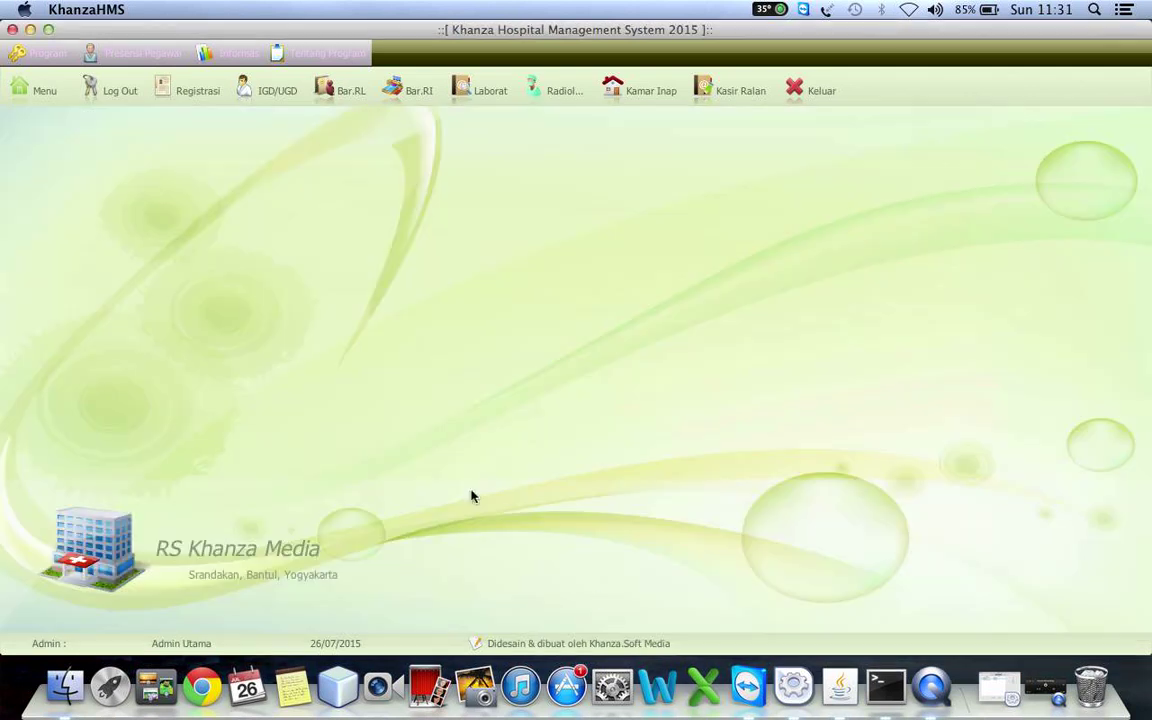
left_click(40, 95)
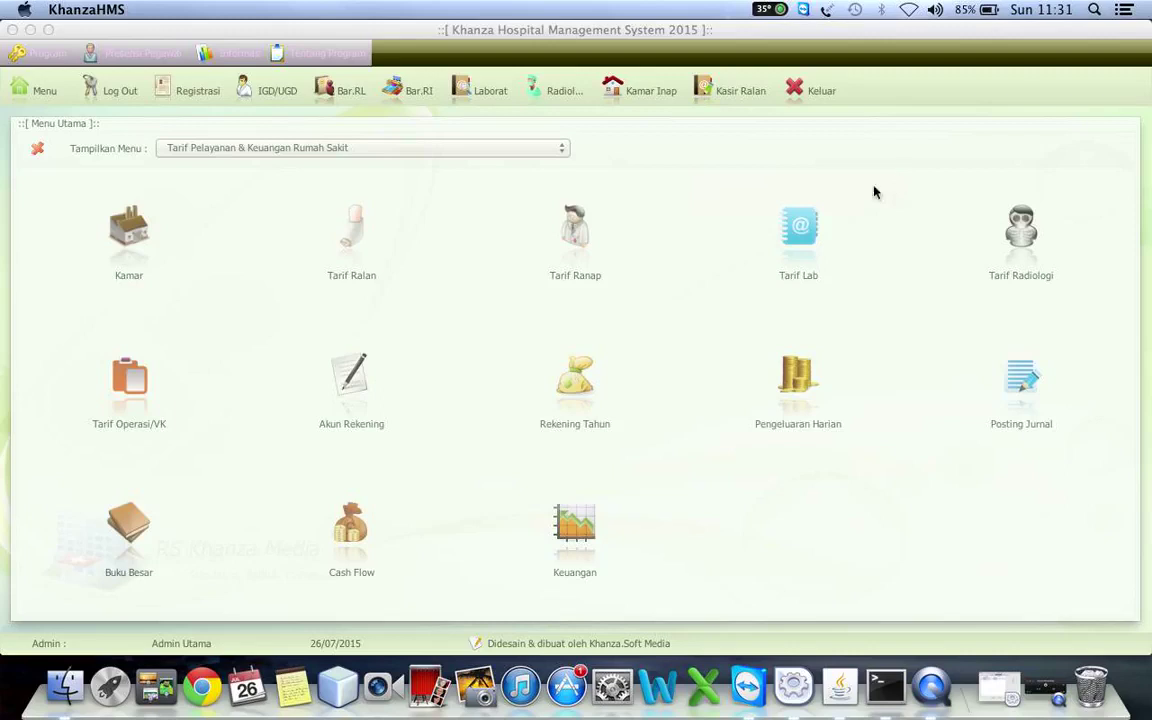
left_click(808, 224)
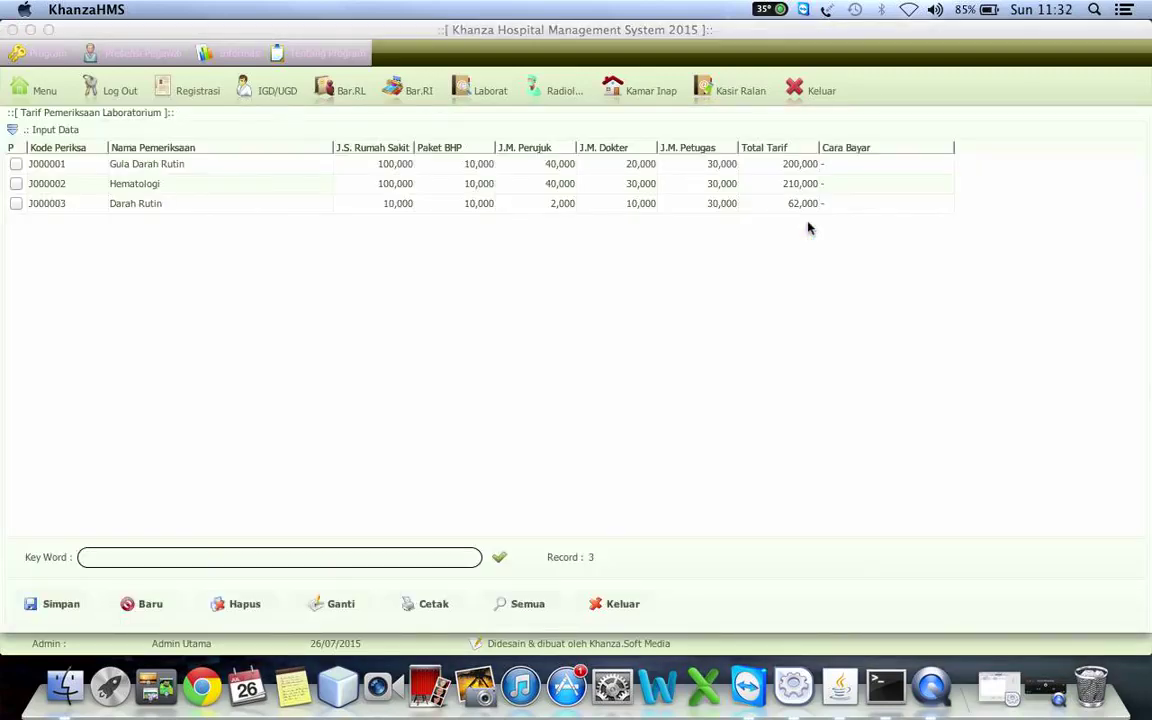
left_click(130, 605)
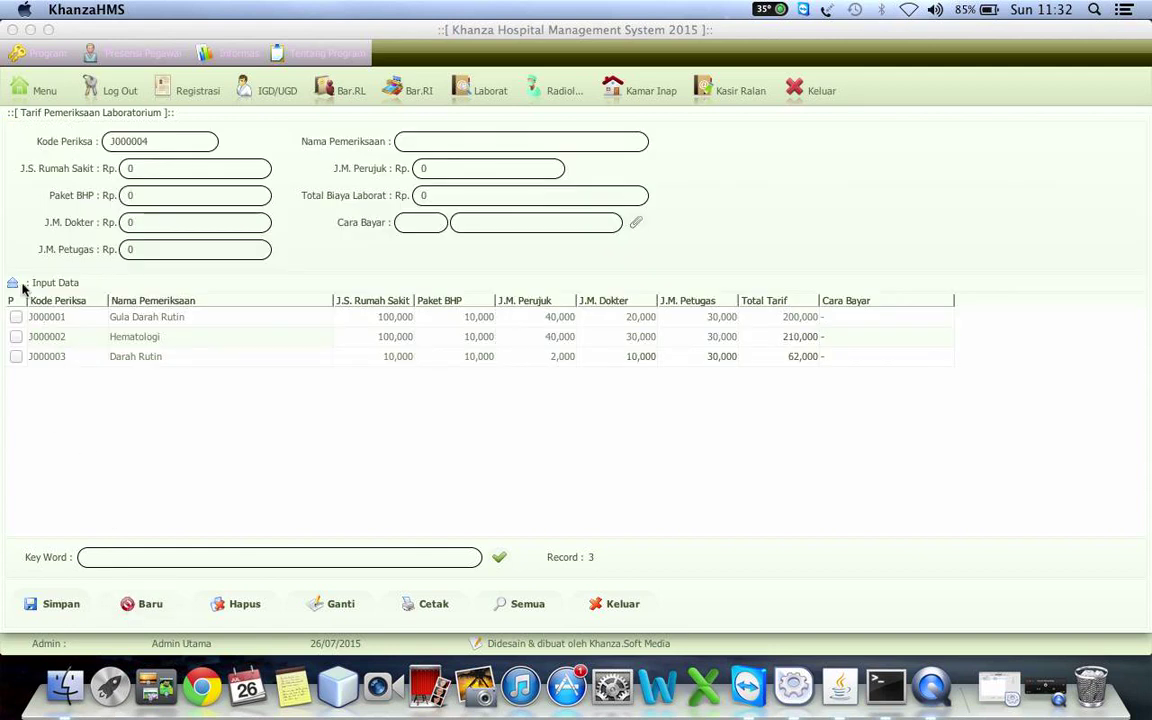
- Delete the Gula Darah Rutin, Hematologi and Darah Rutin laboratory tariffs
left_click(22, 286)
left_click(40, 127)
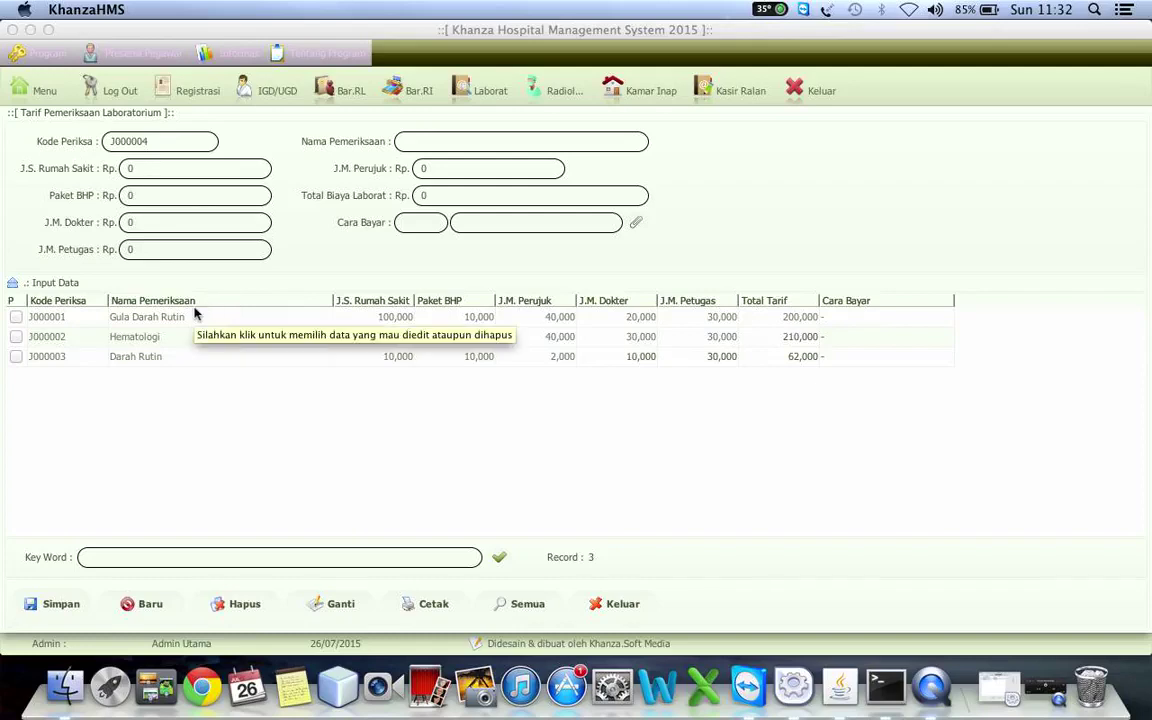
left_click(17, 317)
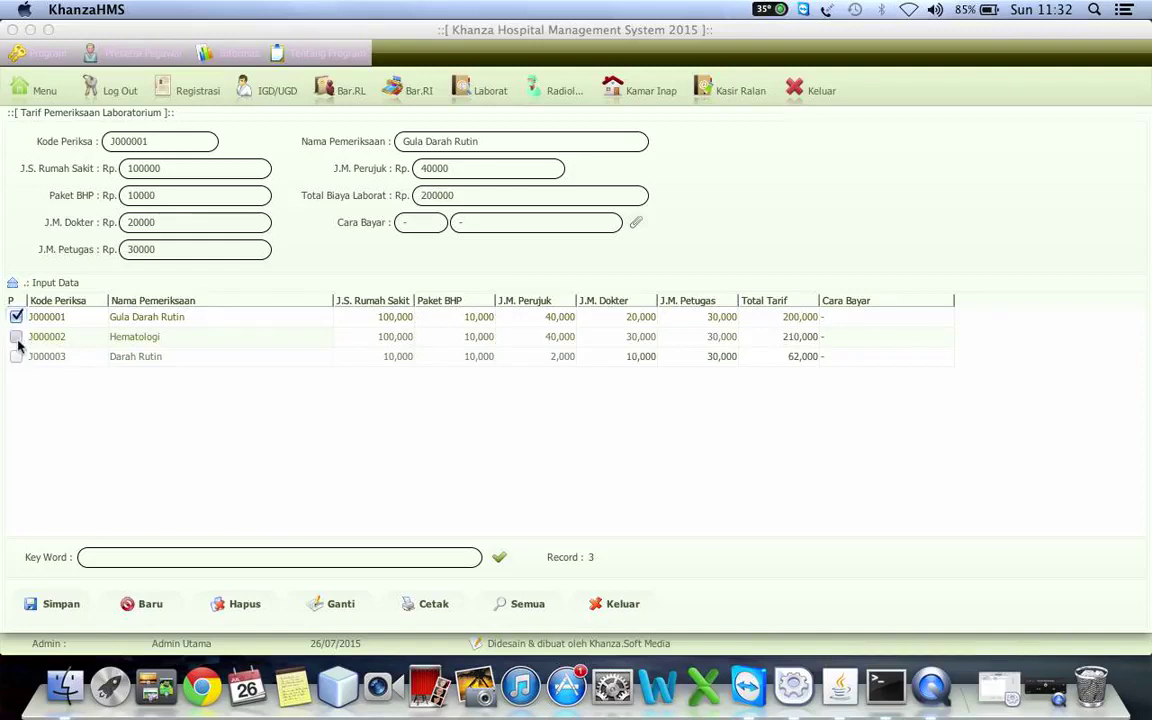
left_click(17, 337)
left_click(17, 357)
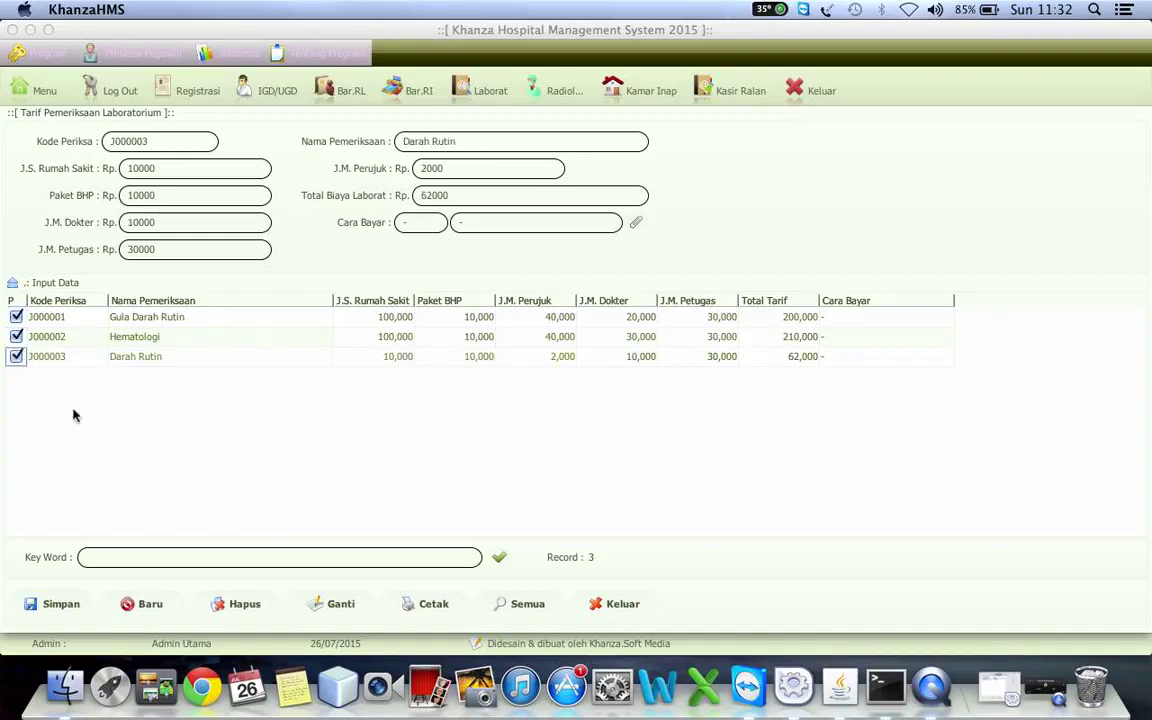
left_click(244, 605)
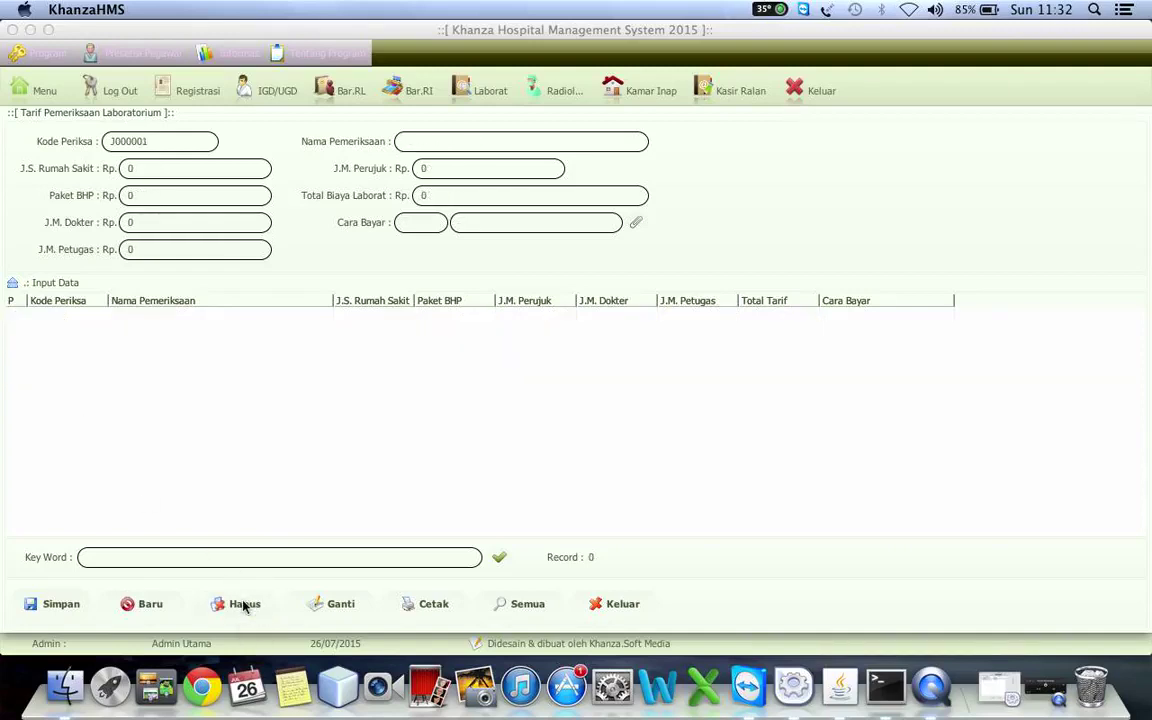
- Replace the examination code with DR and name it Darah Rutin
left_click(182, 138)
left_click(181, 136)
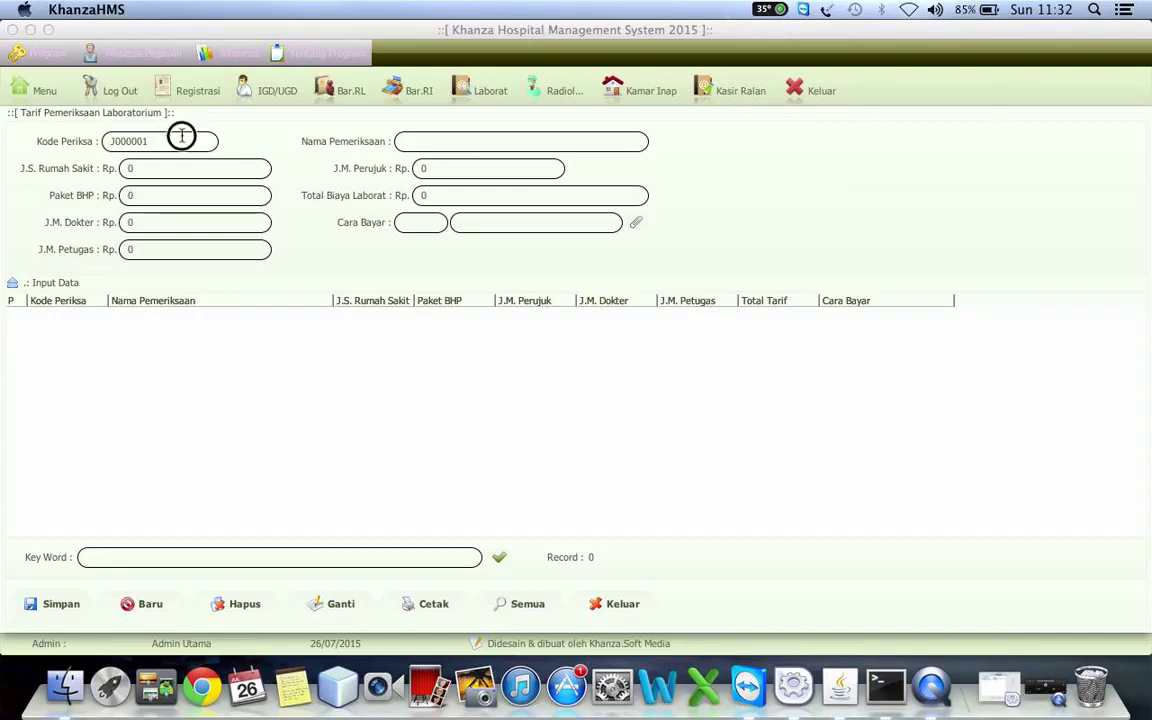
key("BackSpace")
key("BackSpace")
key("BackSpace")
key("BackSpace")
key("BackSpace")
key("BackSpace")
key("BackSpace")
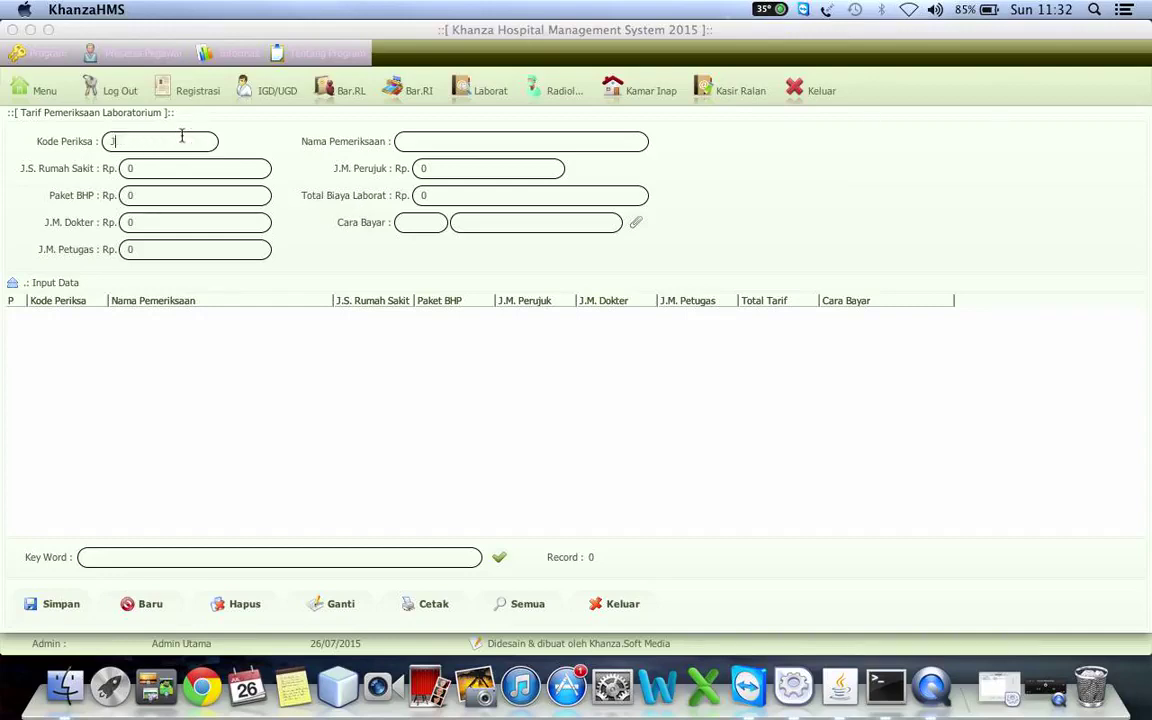
type("HM")
key("BackSpace")
key("BackSpace")
type("DR")
type("Darah Ru")
type("tin")
- Enter J.S. Rumah Sakit 20000 and J.M. Perujuk 5000
left_click(192, 168)
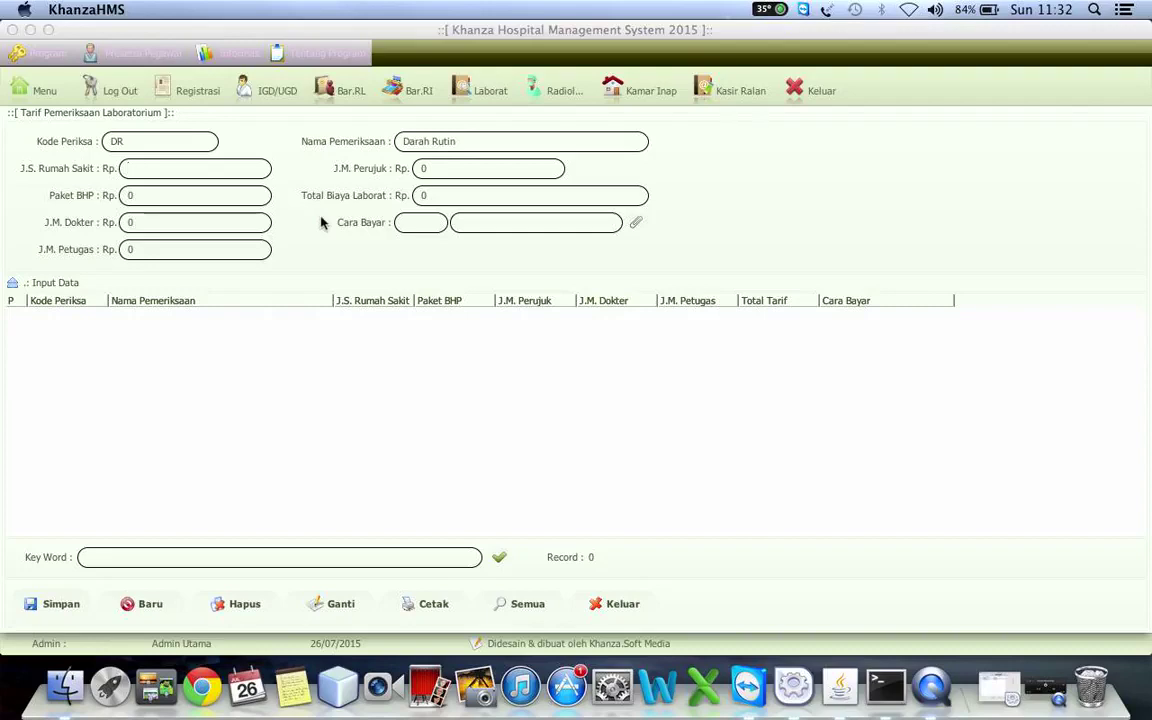
key("BackSpace")
type("20000")
left_click(450, 175)
type("5000")
- Enter Paket BHP 20000, J.M. Dokter 5000 and J.M. Petugas 25000, bringing the total to 75000
left_click(207, 193)
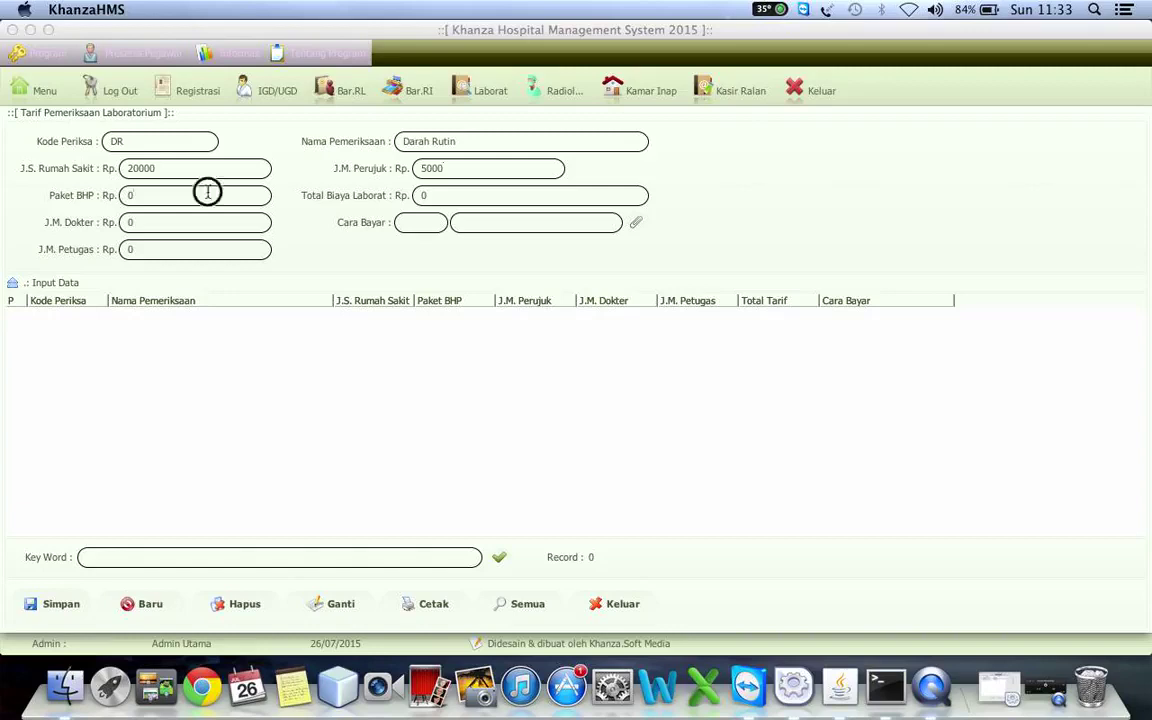
key("BackSpace")
type("20000")
left_click(191, 223)
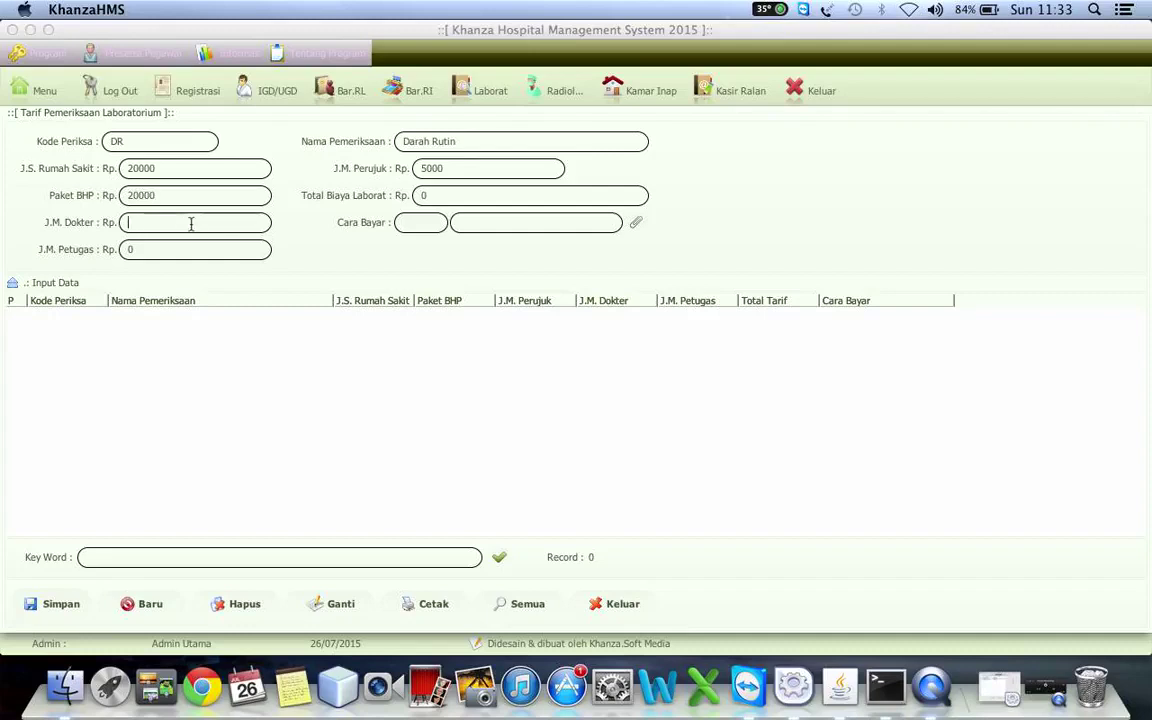
type("500")
left_click(143, 248)
key("BackSpace")
type("5000")
key("BackSpace")
key("BackSpace")
key("BackSpace")
type("25000")
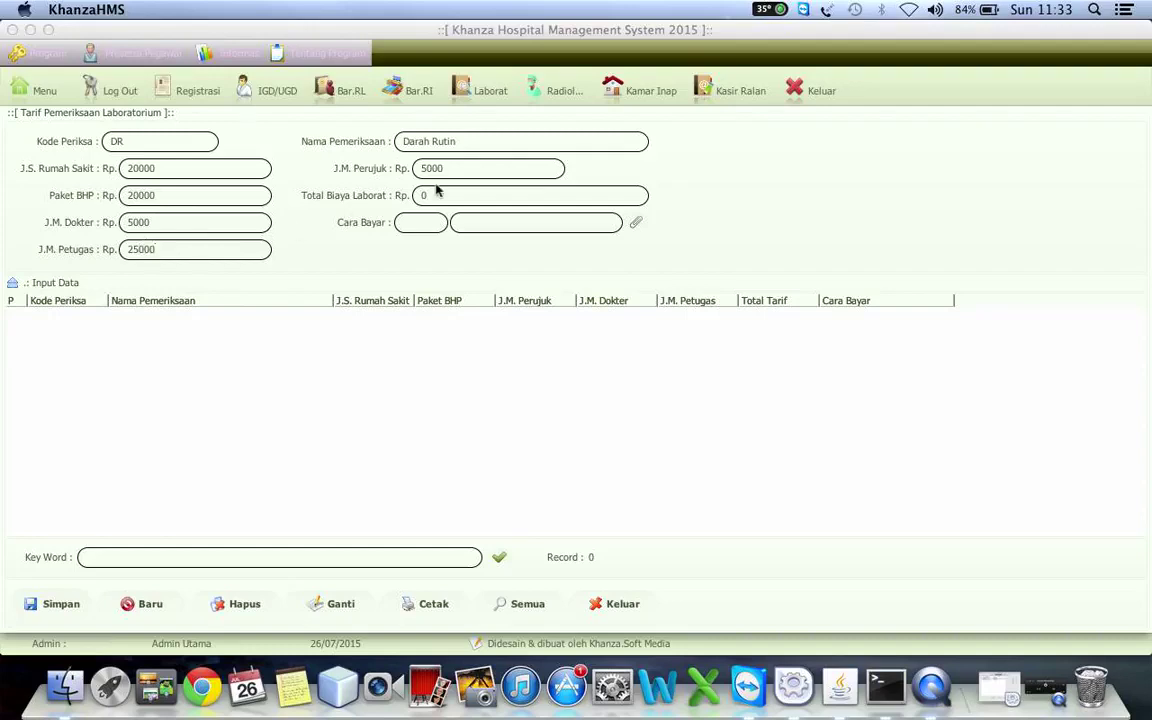
key("Return")
- Choose '-' as the Cara Bayar and save the Darah Rutin tariff
left_click(637, 227)
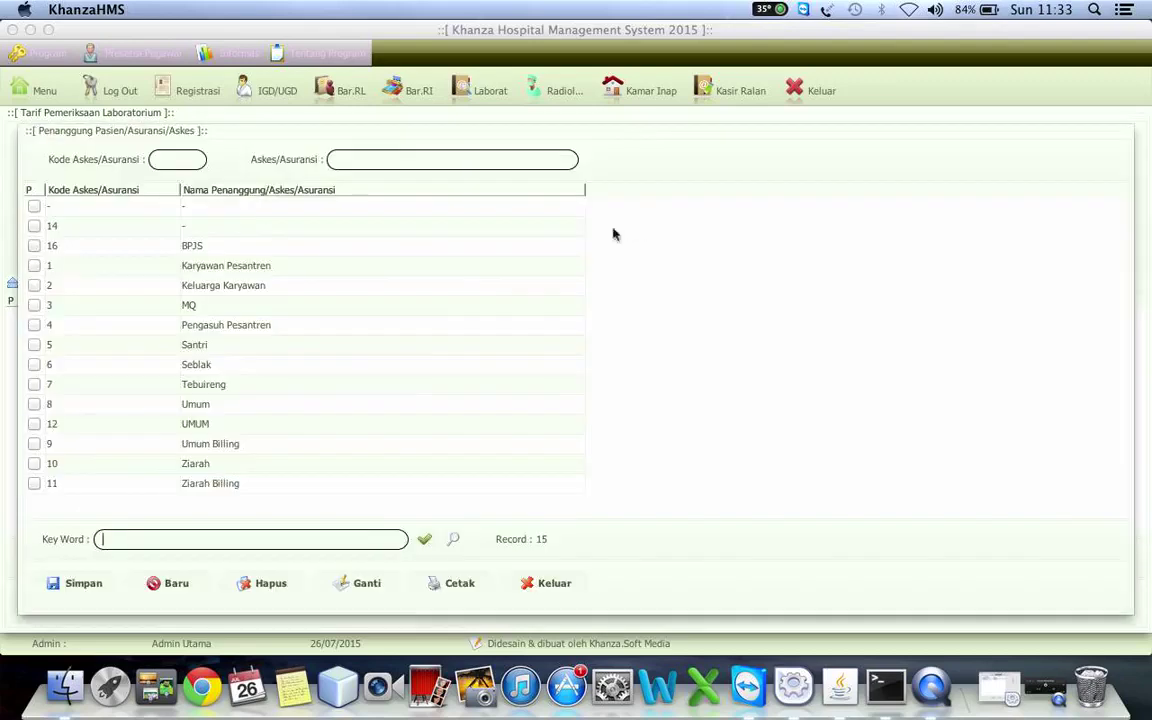
left_click(254, 210)
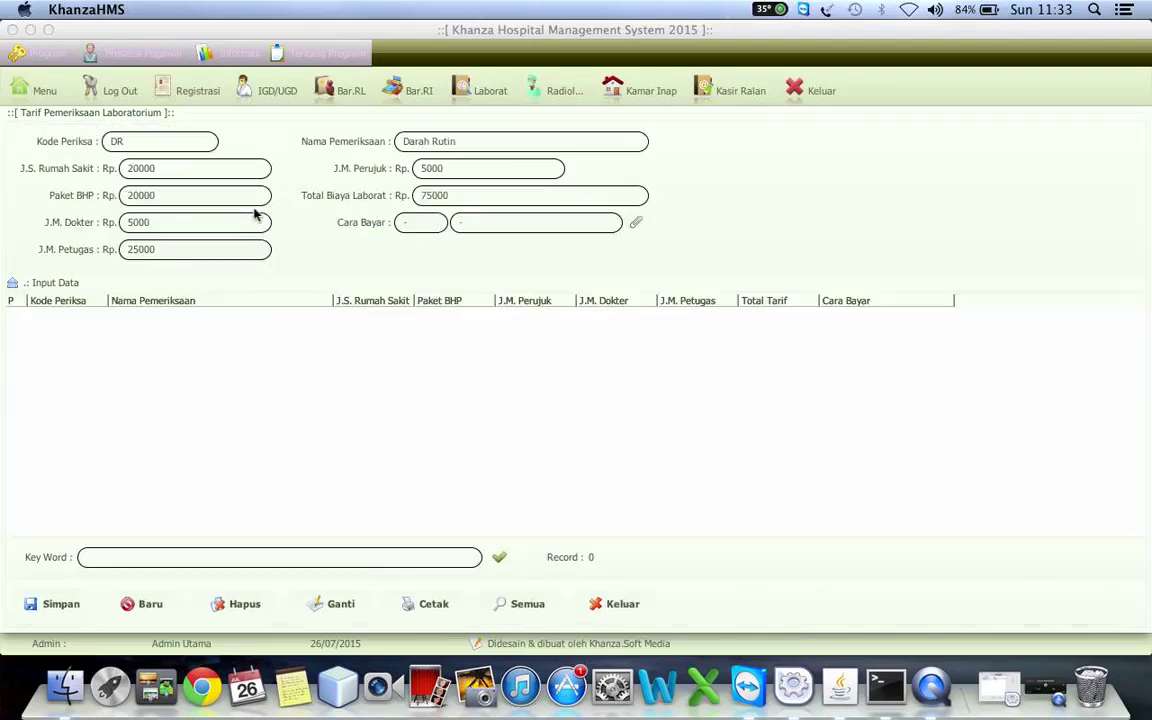
left_click(60, 605)
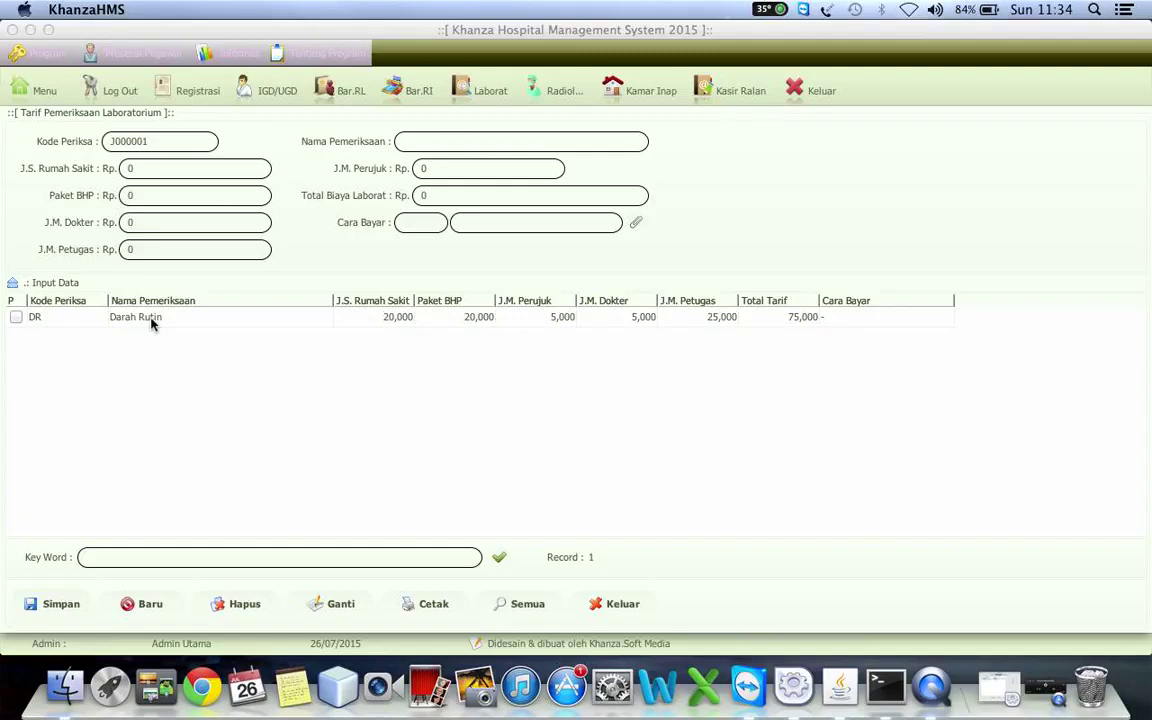
- Load the DR Darah Rutin row and its 75000 total back into the form
double_click(151, 322)
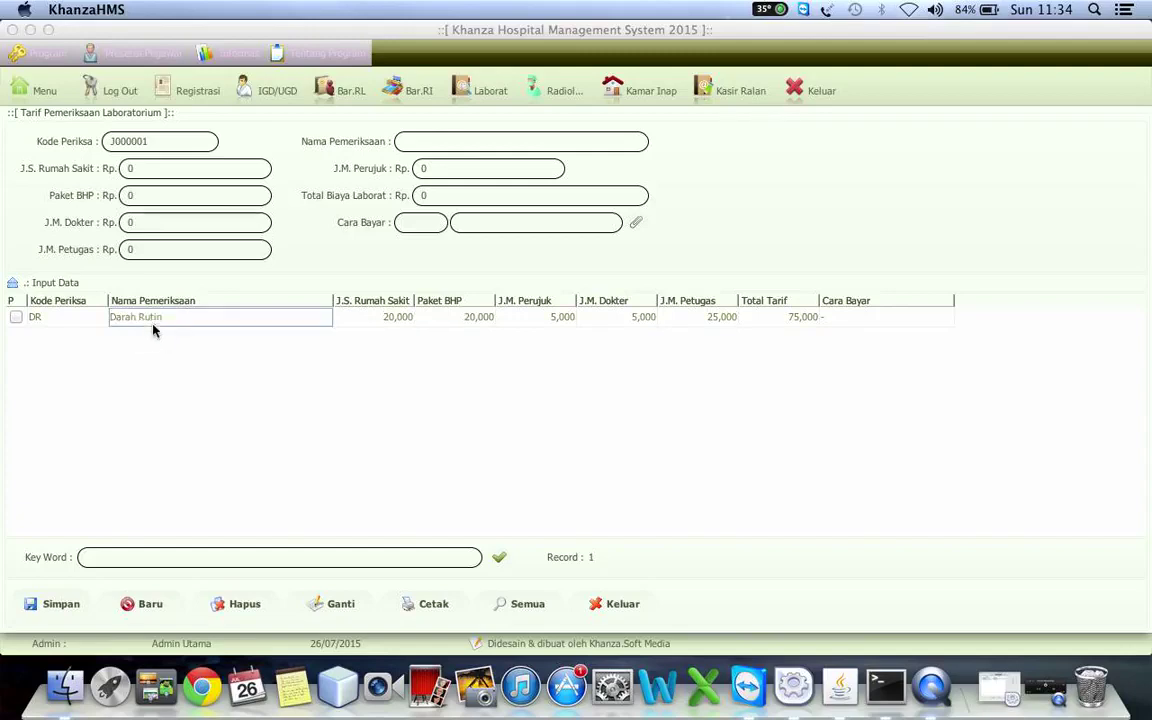
left_click(293, 320)
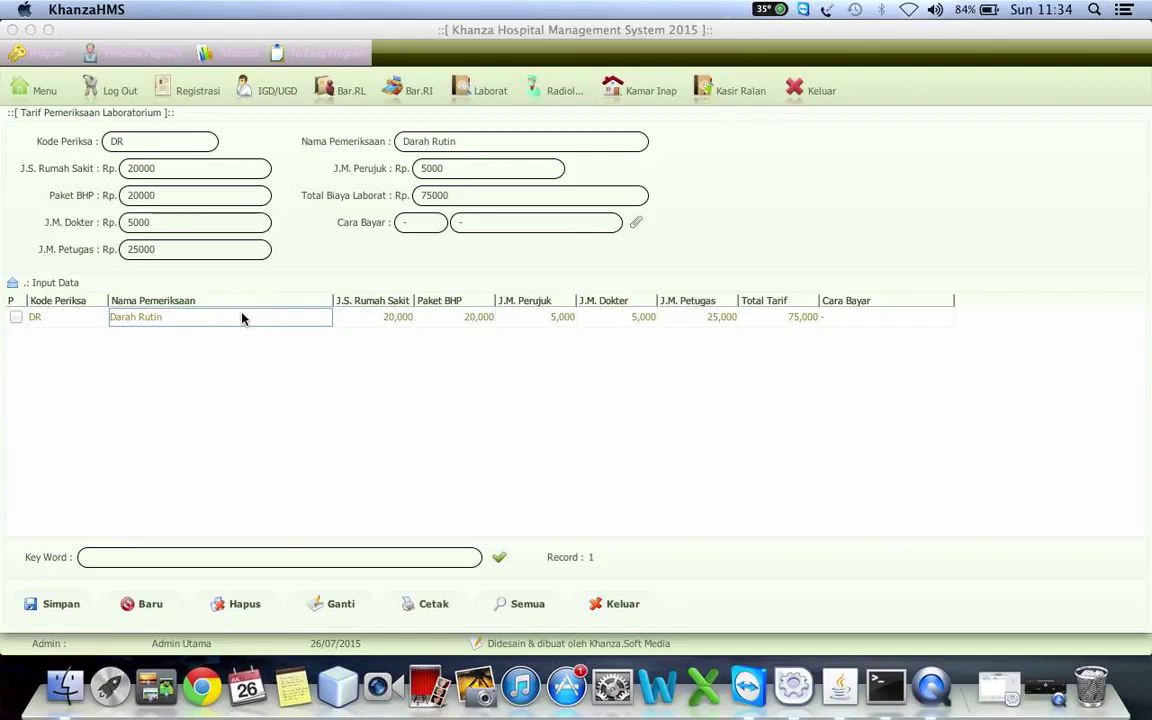
- Open Template Laboratorium from the Darah Rutin row's context menu
right_click(241, 318)
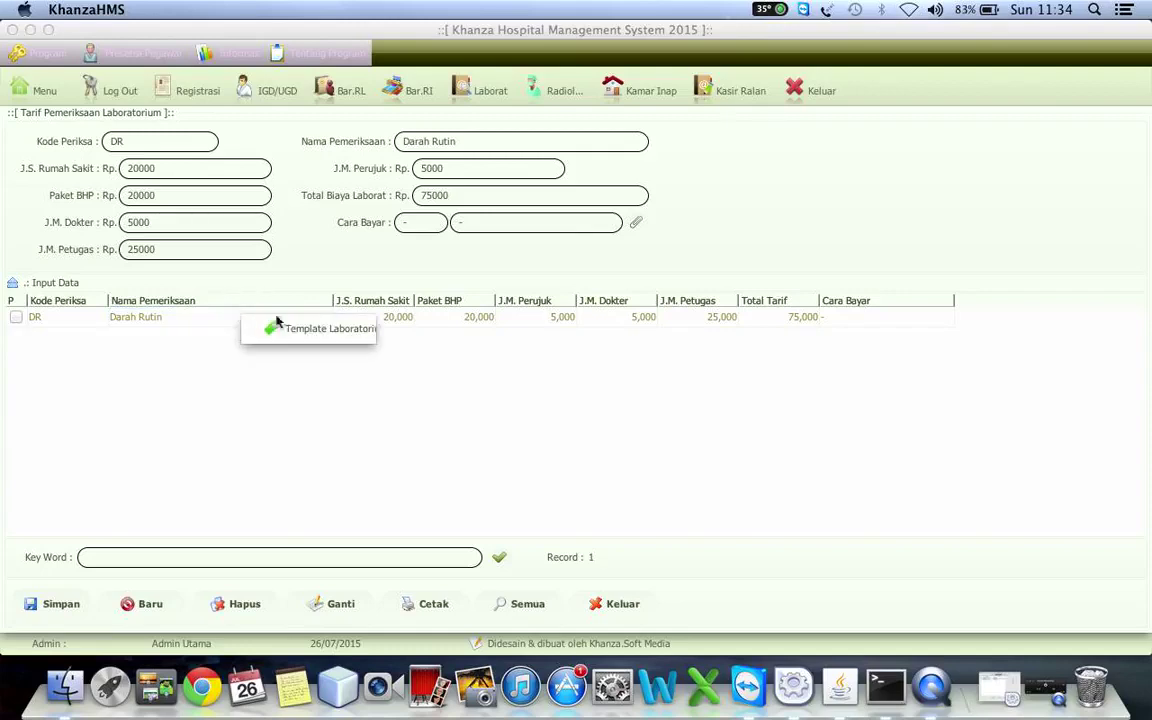
left_click(325, 338)
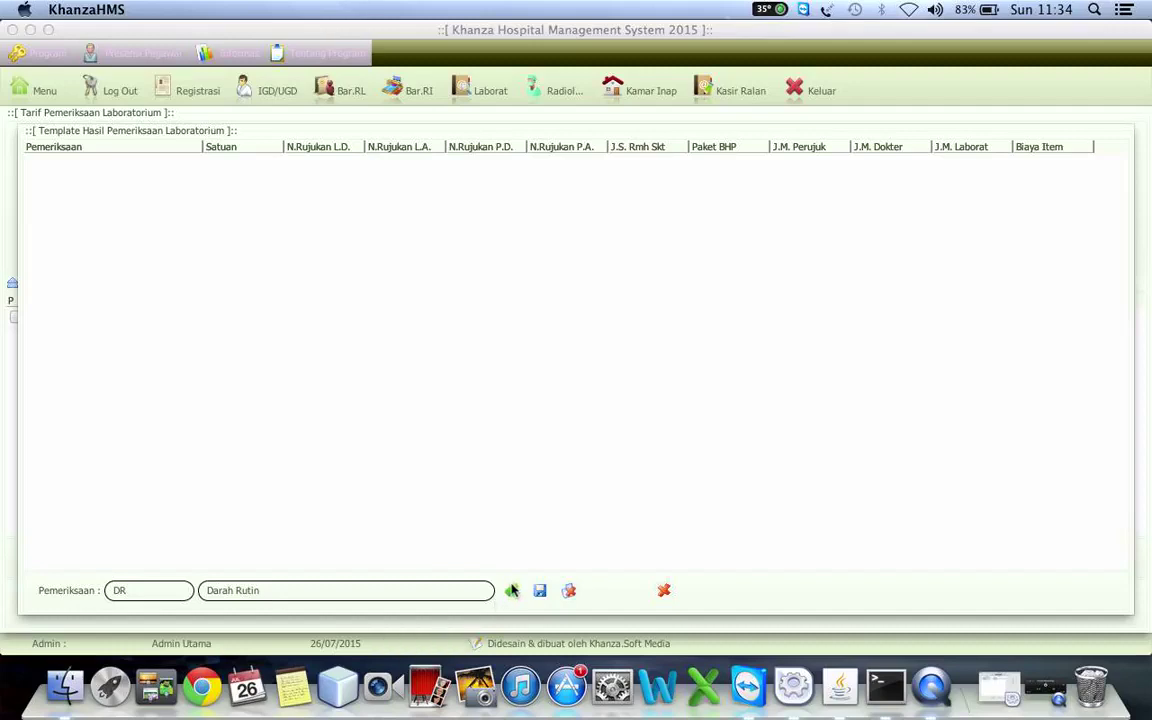
- Add a Hemoglobin item row, step through its cells, then close the template unsaved
left_click(511, 590)
double_click(100, 164)
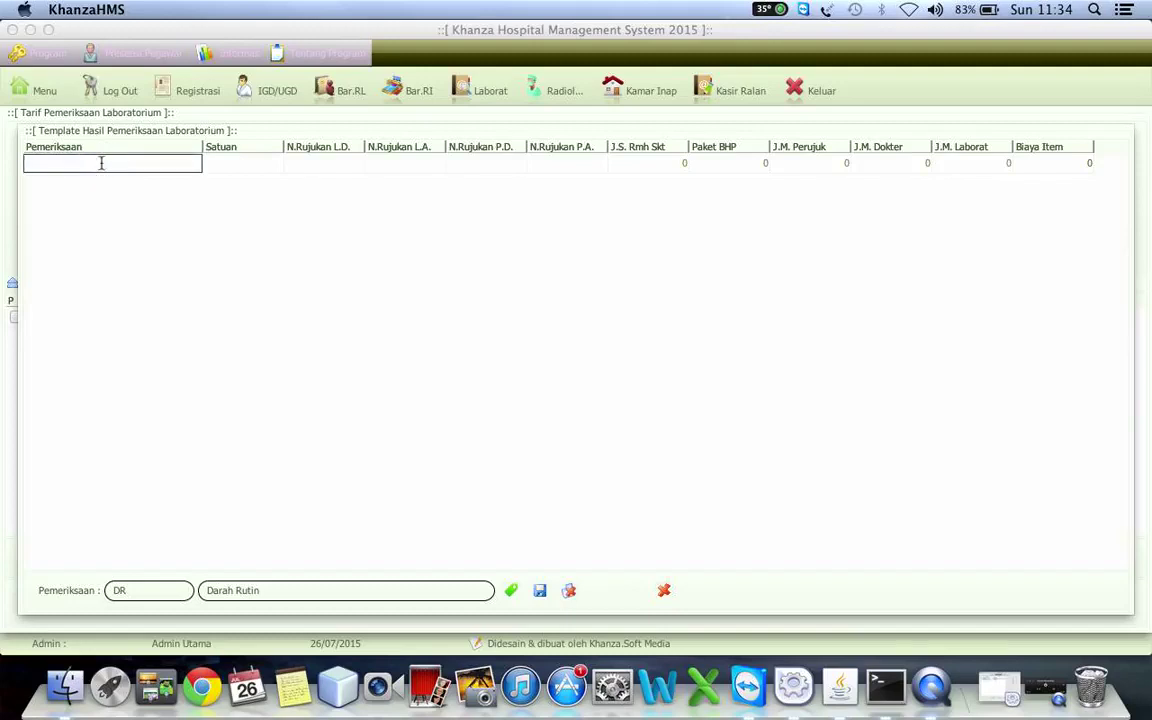
type("Hemoglobin")
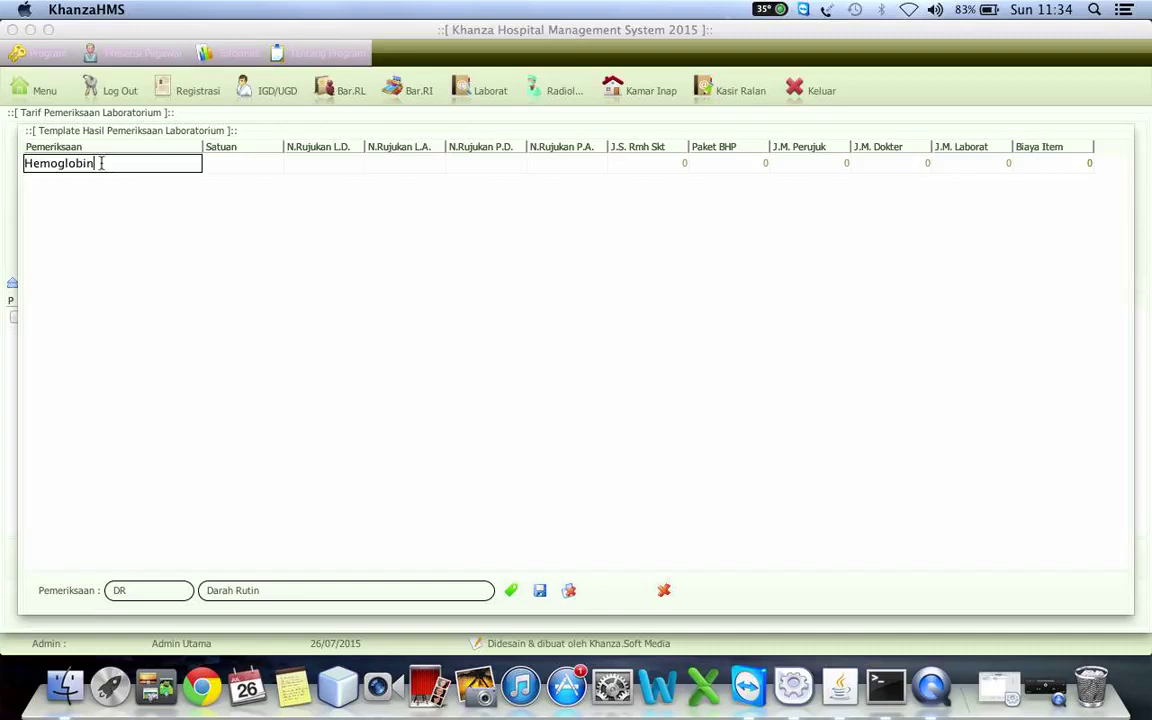
key("Return")
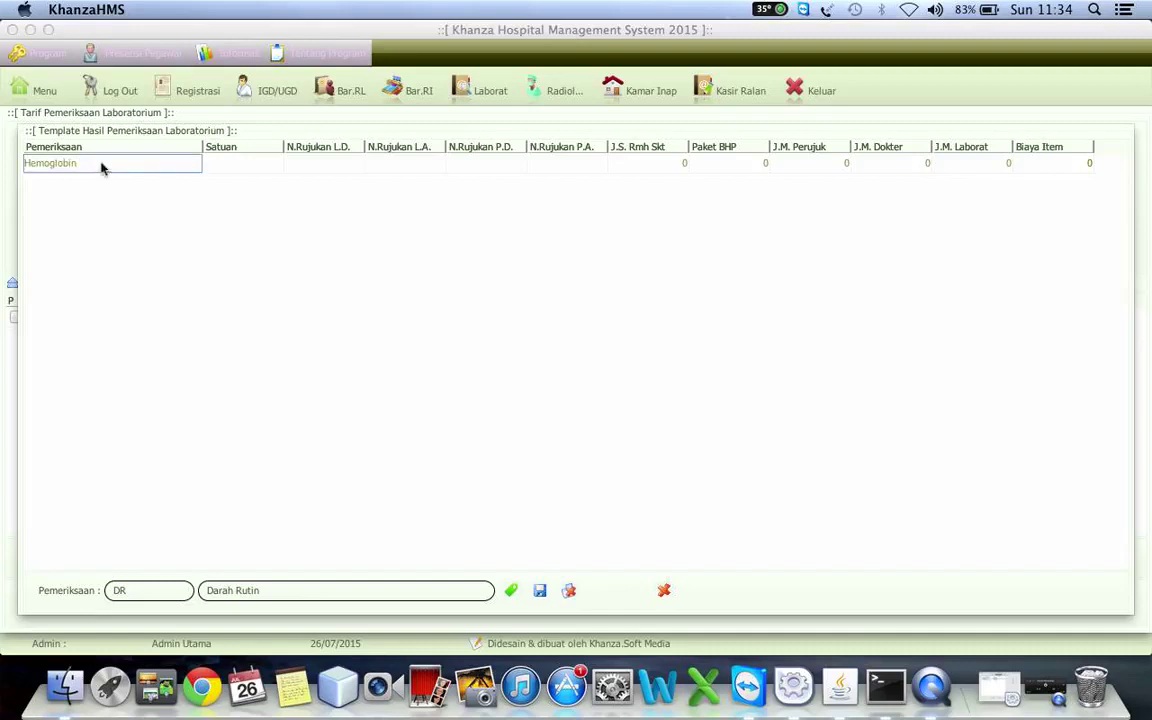
left_click(291, 165)
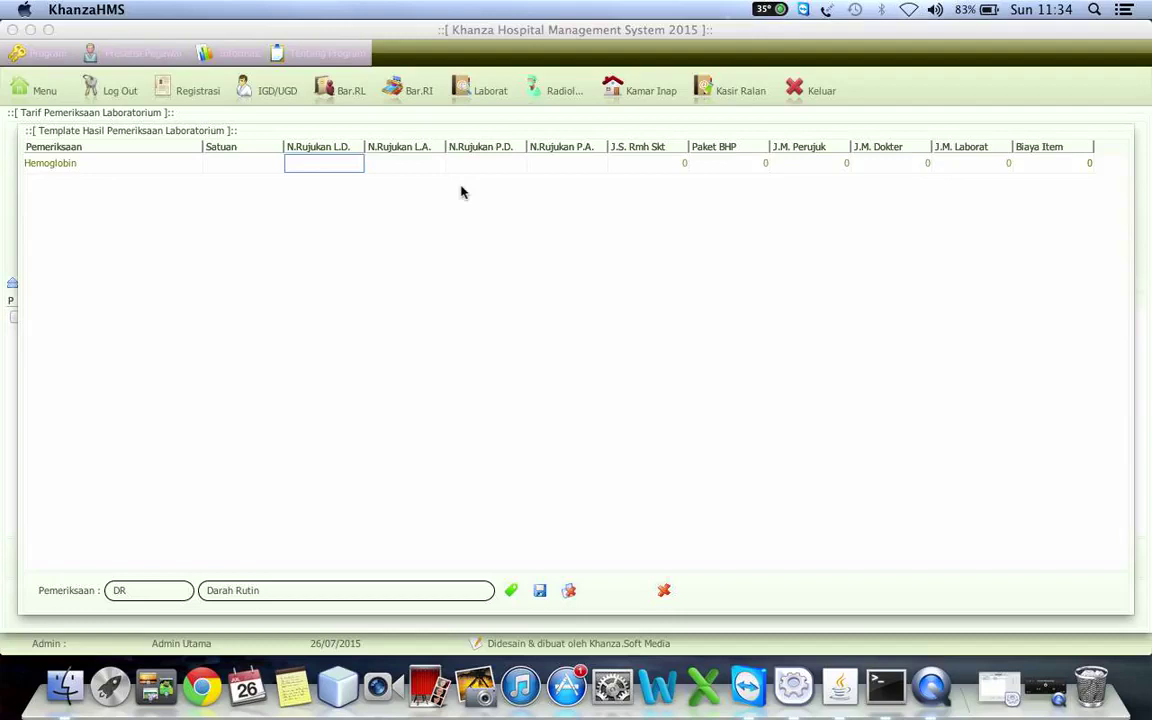
key("Tab")
key("Tab")
key("Tab")
key("Tab")
key("Tab")
key("Tab")
key("Tab")
key("Tab")
key("Tab")
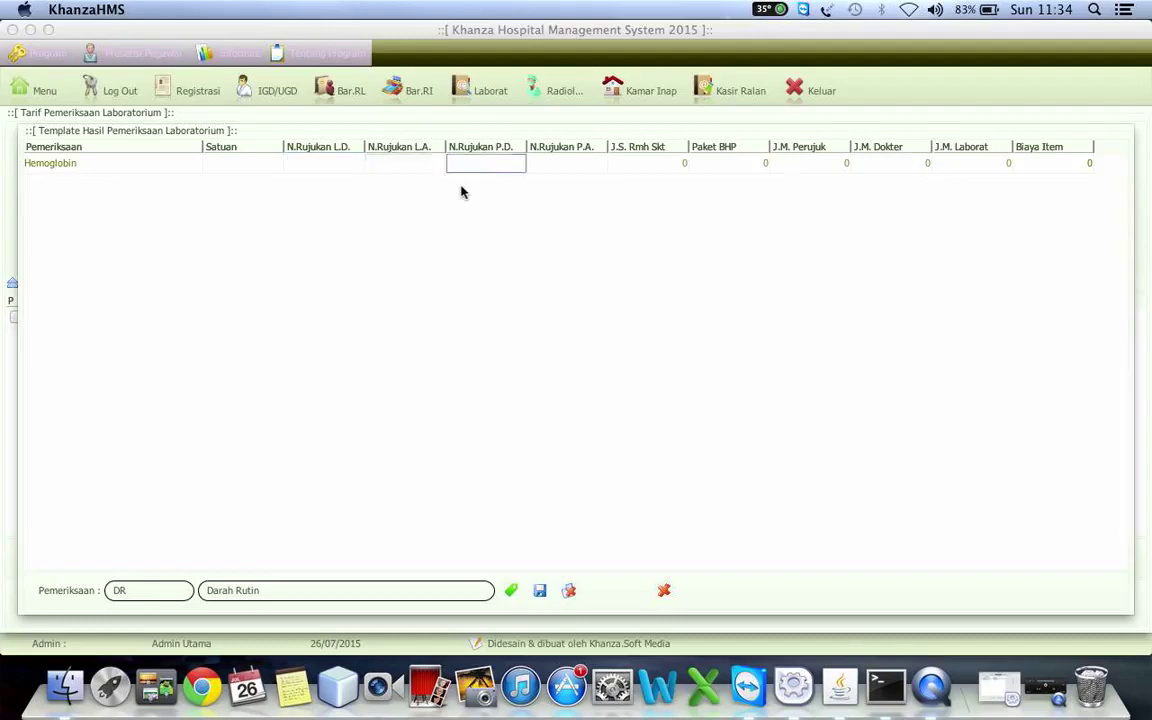
key("Left")
key("Left")
key("Left")
key("Left")
key("Left")
key("Right")
key("Right")
key("Right")
key("Right")
key("Left")
key("Left")
key("Left")
key("Left")
key("Right")
key("Right")
key("Right")
key("Right")
key("Right")
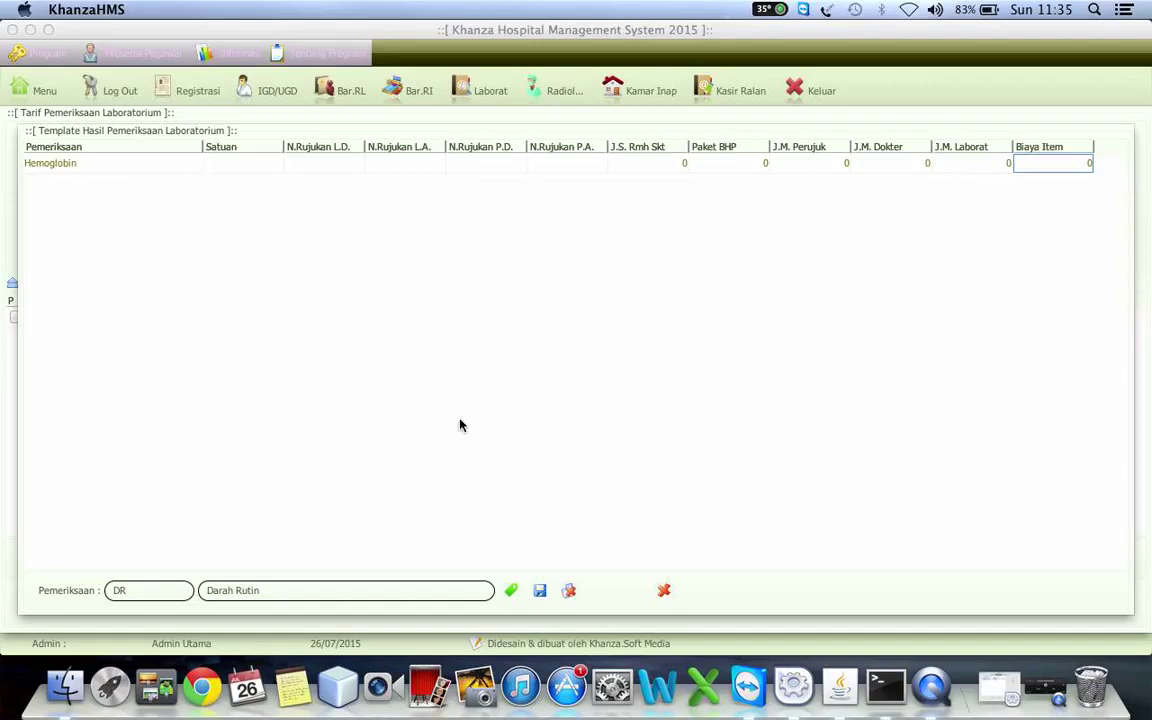
left_click(664, 590)
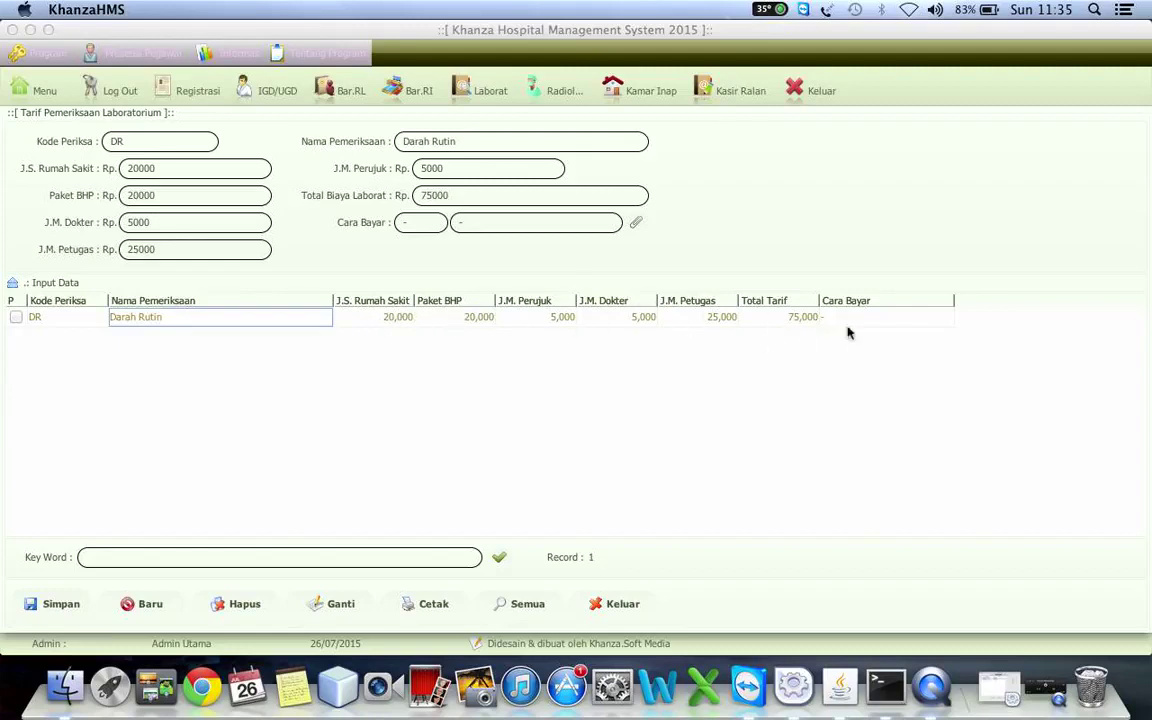
- Reopen the Darah Rutin template and add Hemoglobin with unit mkl
right_click(228, 318)
left_click(256, 328)
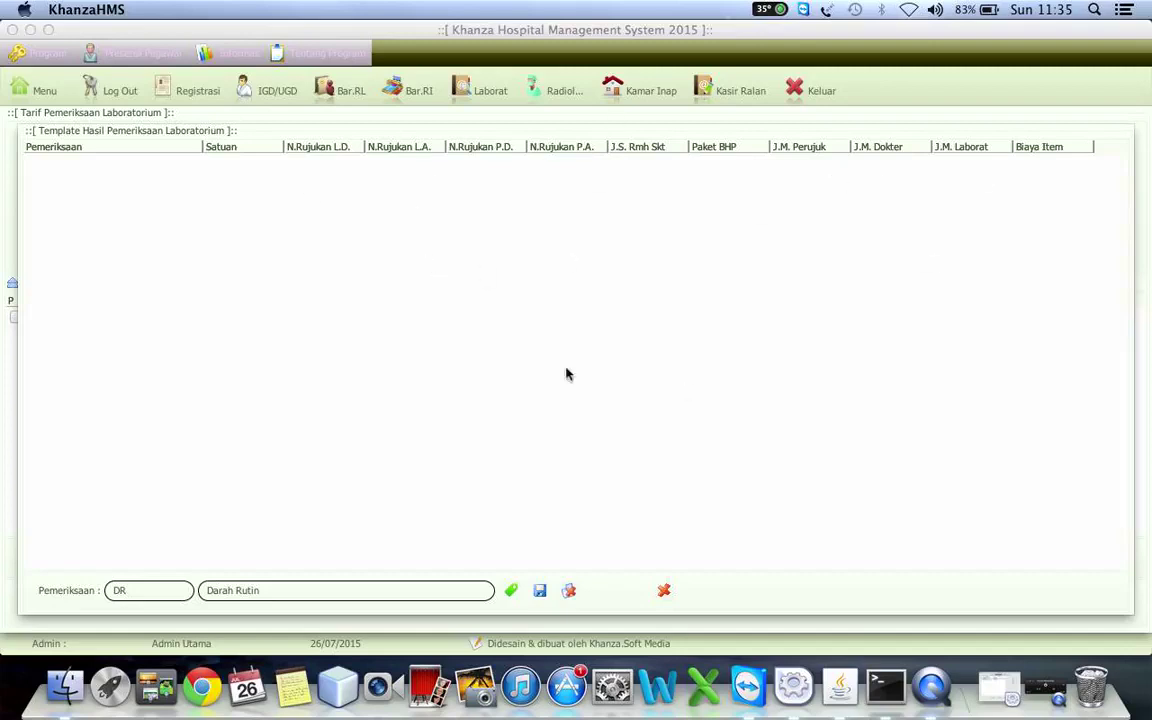
left_click(510, 590)
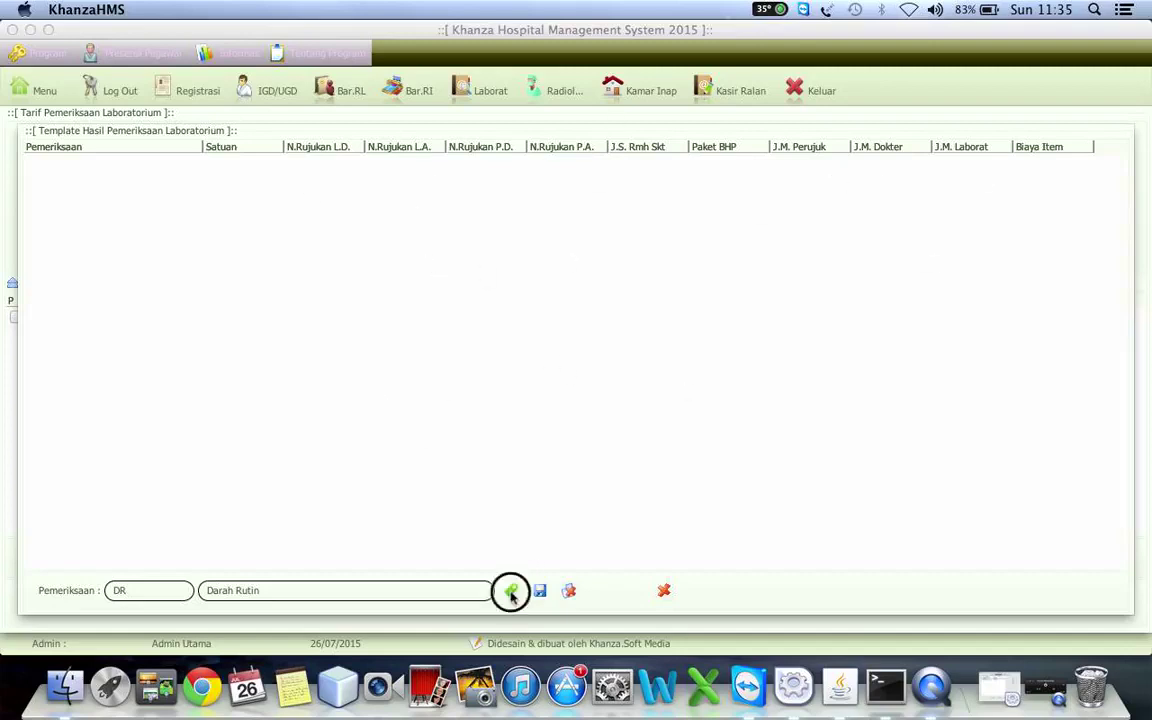
double_click(48, 161)
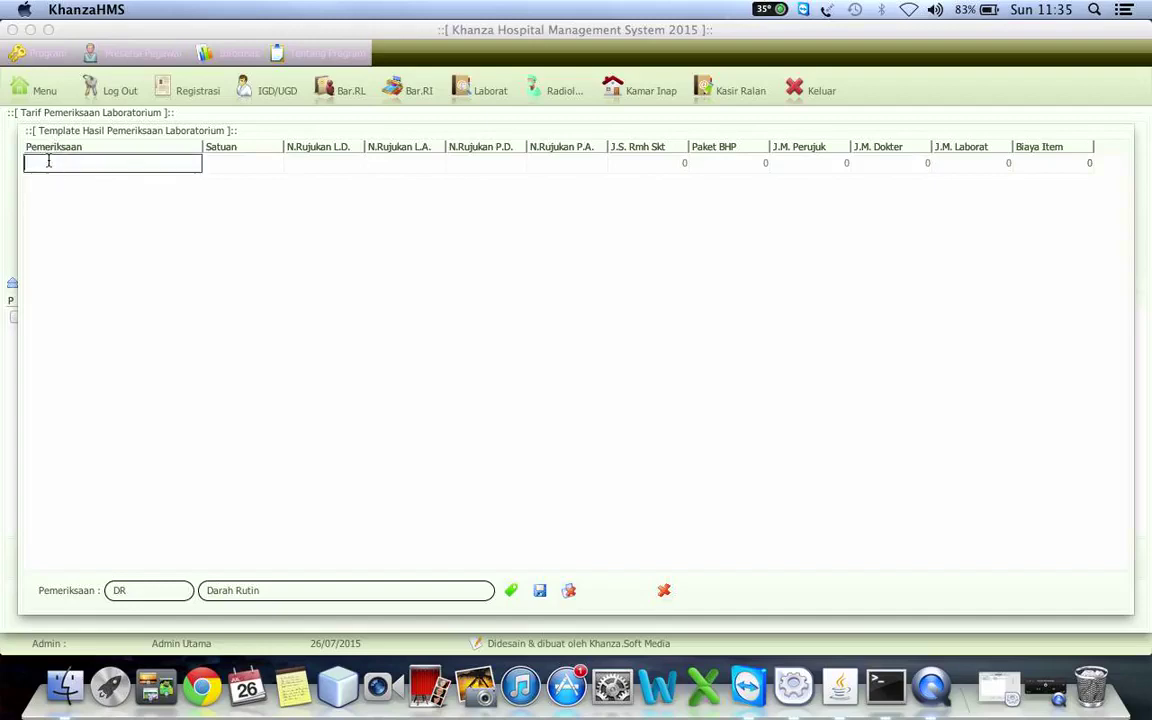
type("Hemoglobin")
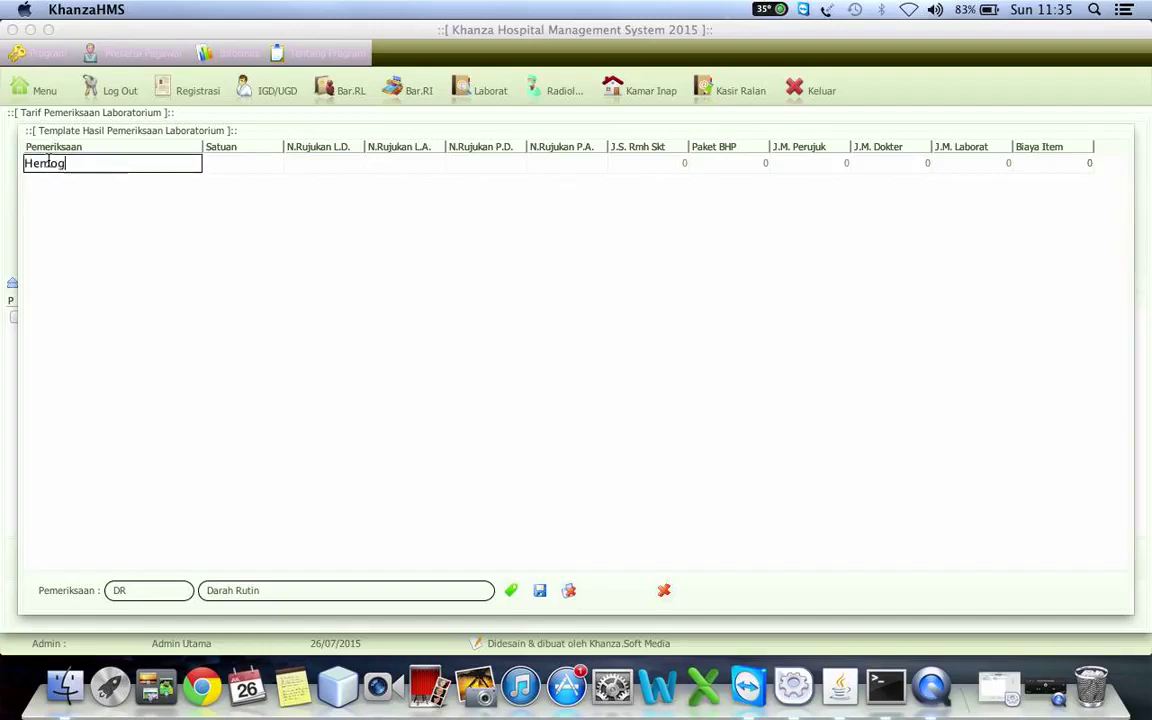
left_click(254, 164)
double_click(254, 164)
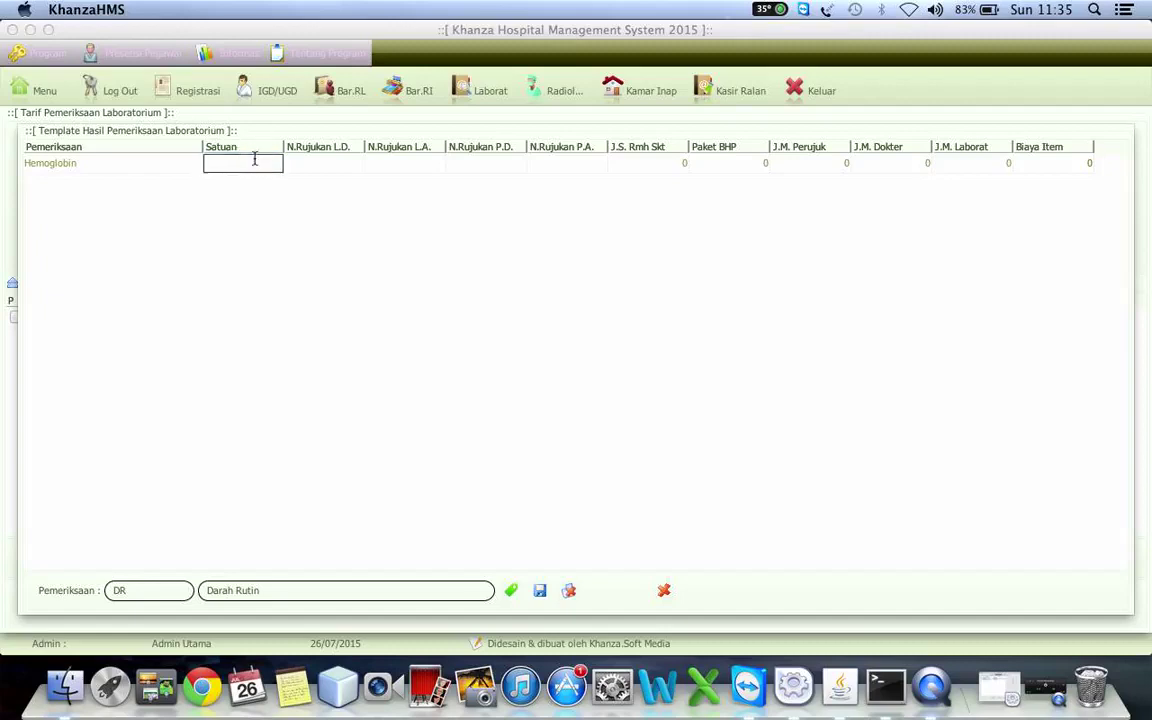
type("mkl")
key("Tab")
key("Tab")
key("Tab")
key("Tab")
key("Tab")
key("Tab")
key("Tab")
- Add a second item, Gula Darah, with unit gdr
left_click(511, 590)
double_click(93, 182)
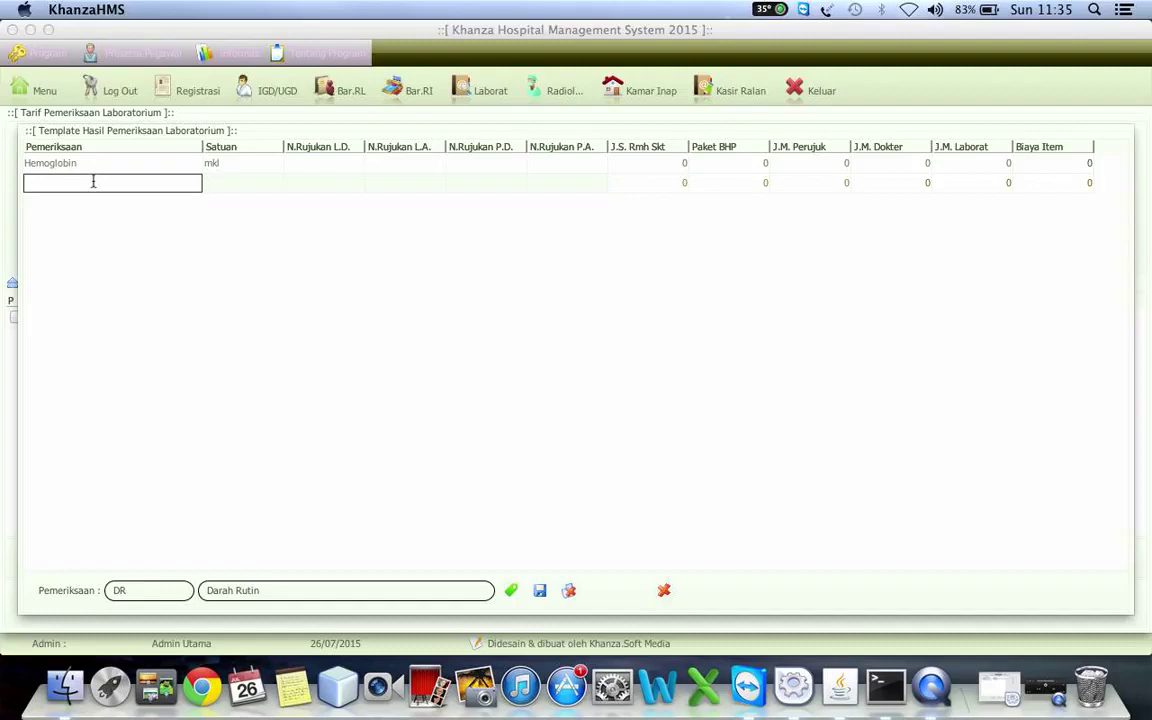
type("Gula Darah")
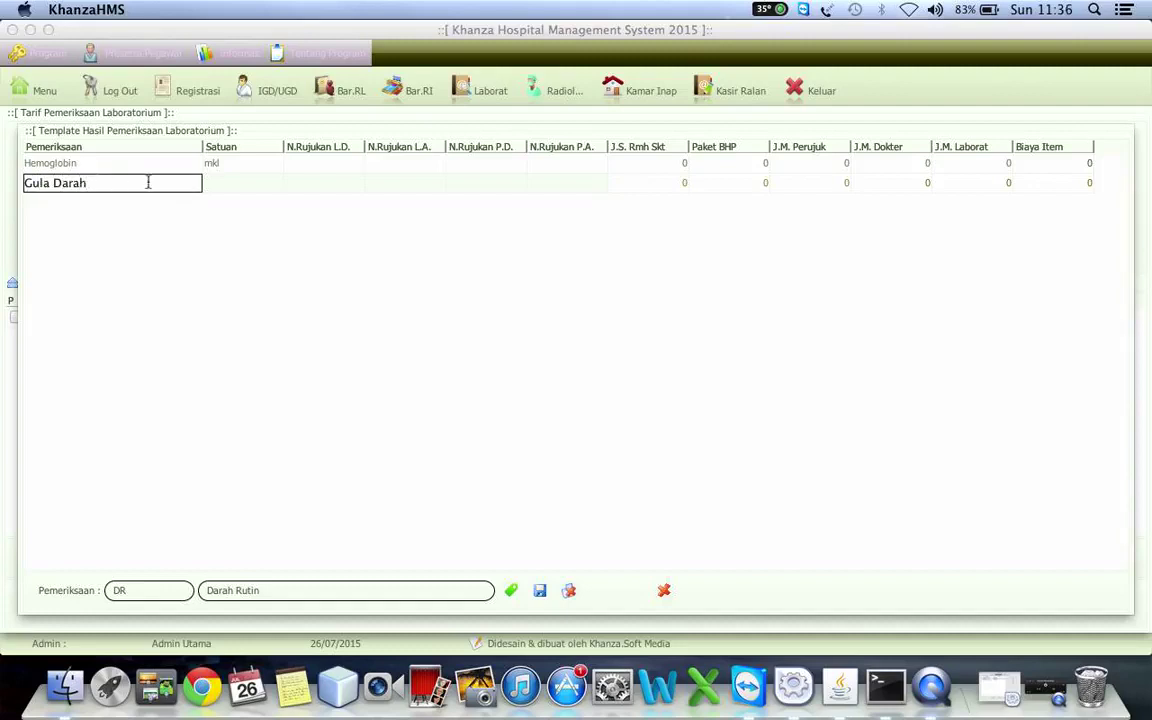
key("Return")
left_click(237, 188)
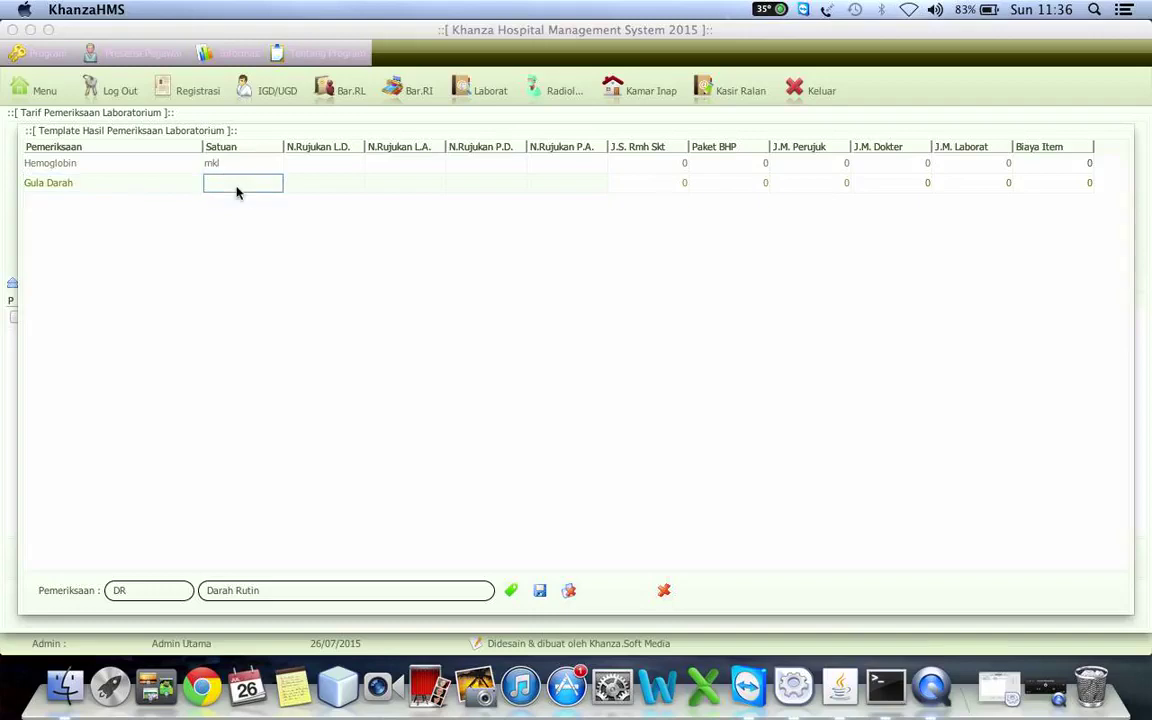
type("gdr")
left_click(321, 184)
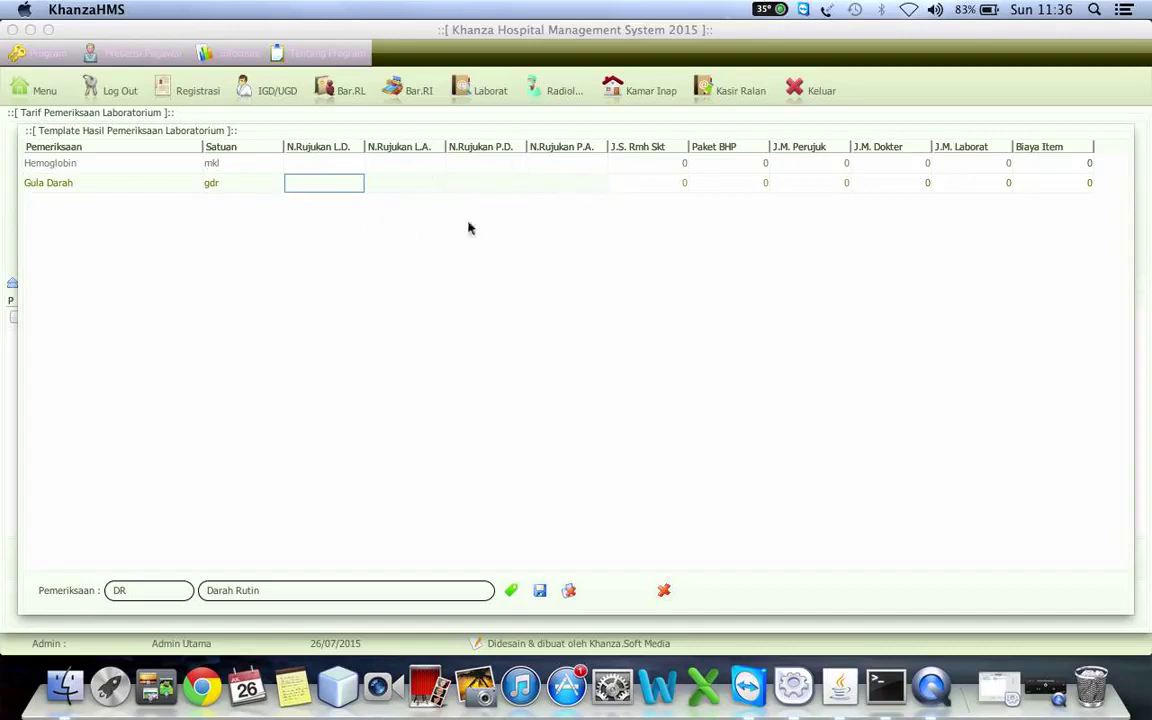
- Verify both units, save the template items with Yes, and close the panel
left_click(244, 168)
left_click(243, 178)
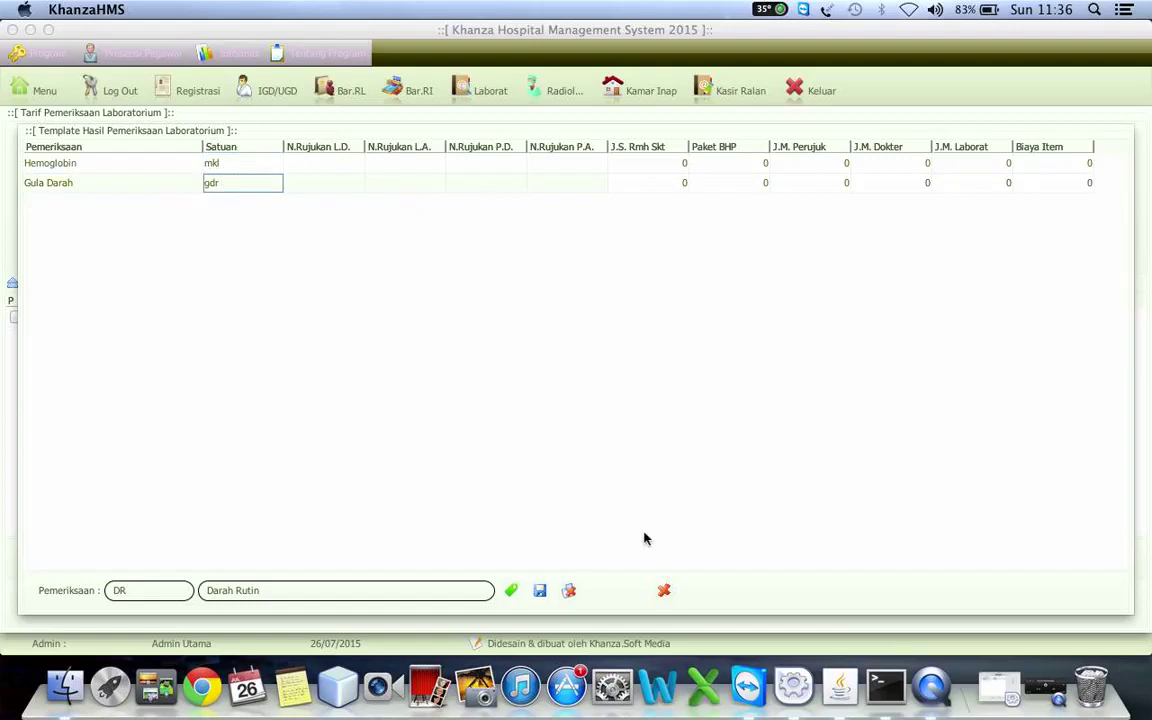
left_click(539, 591)
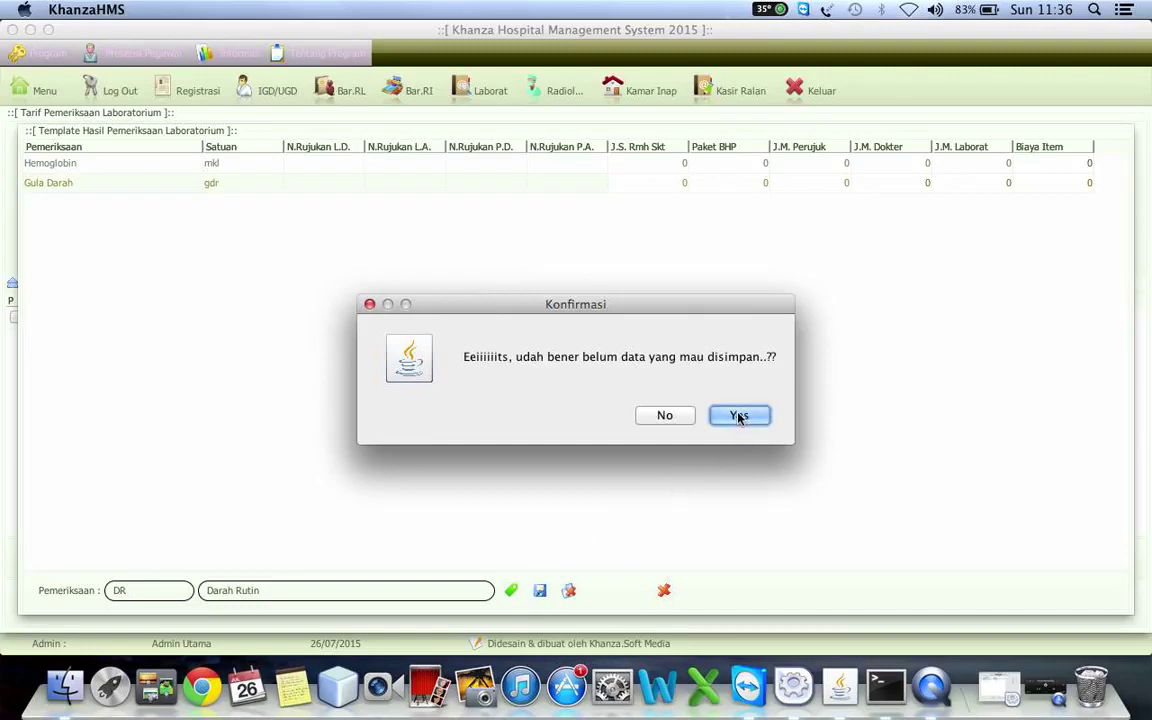
left_click(739, 417)
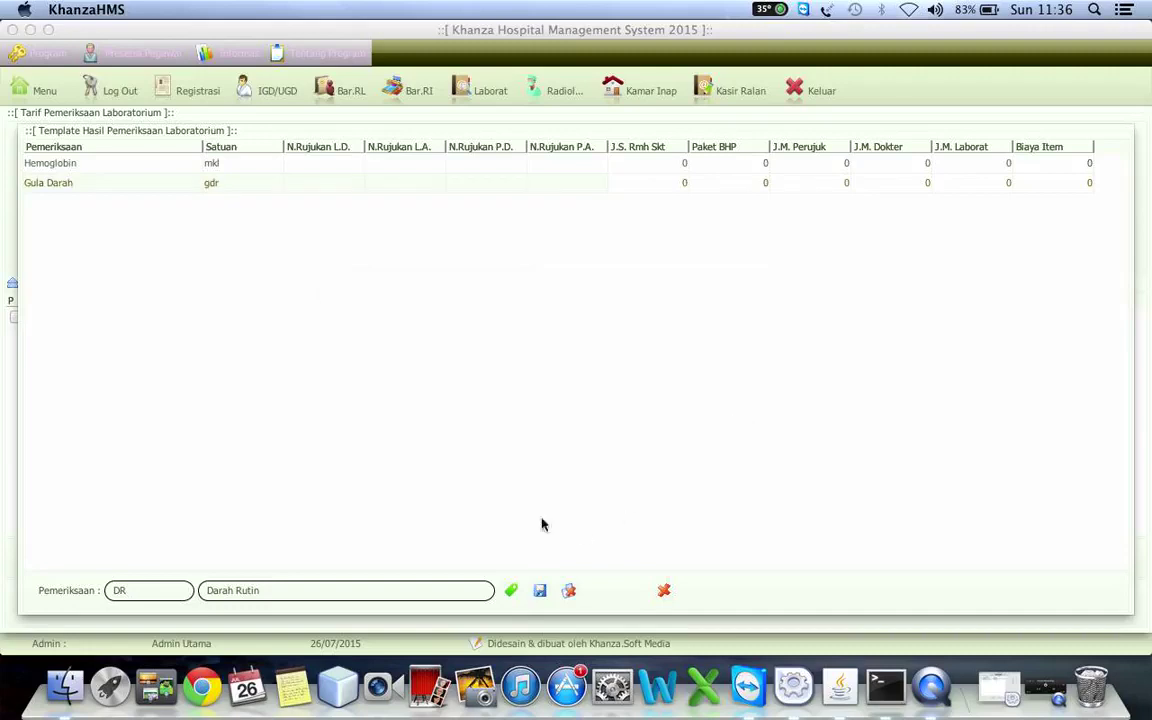
left_click(664, 591)
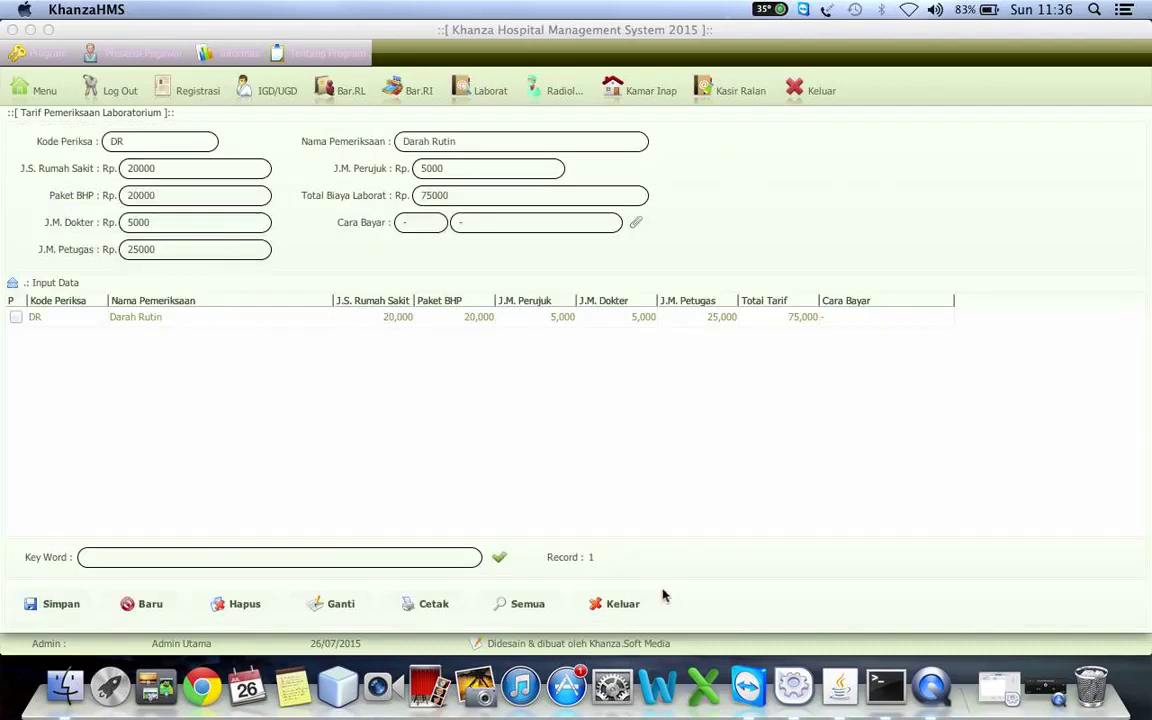
left_click(181, 319)
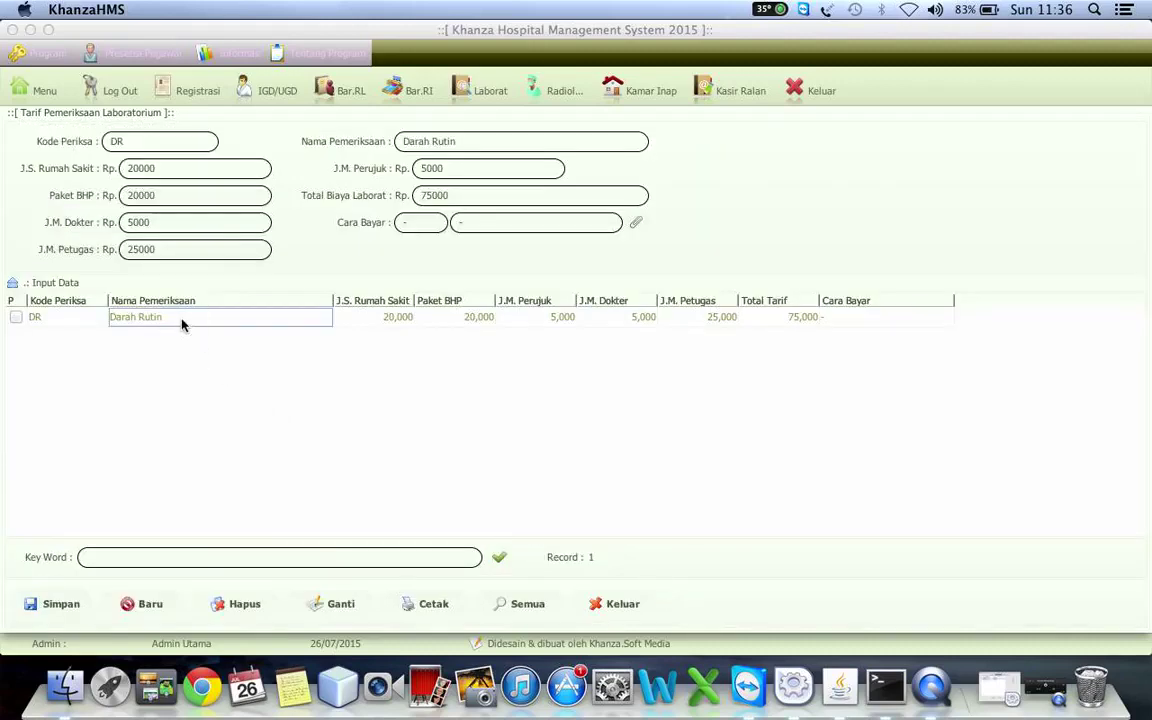
right_click(181, 324)
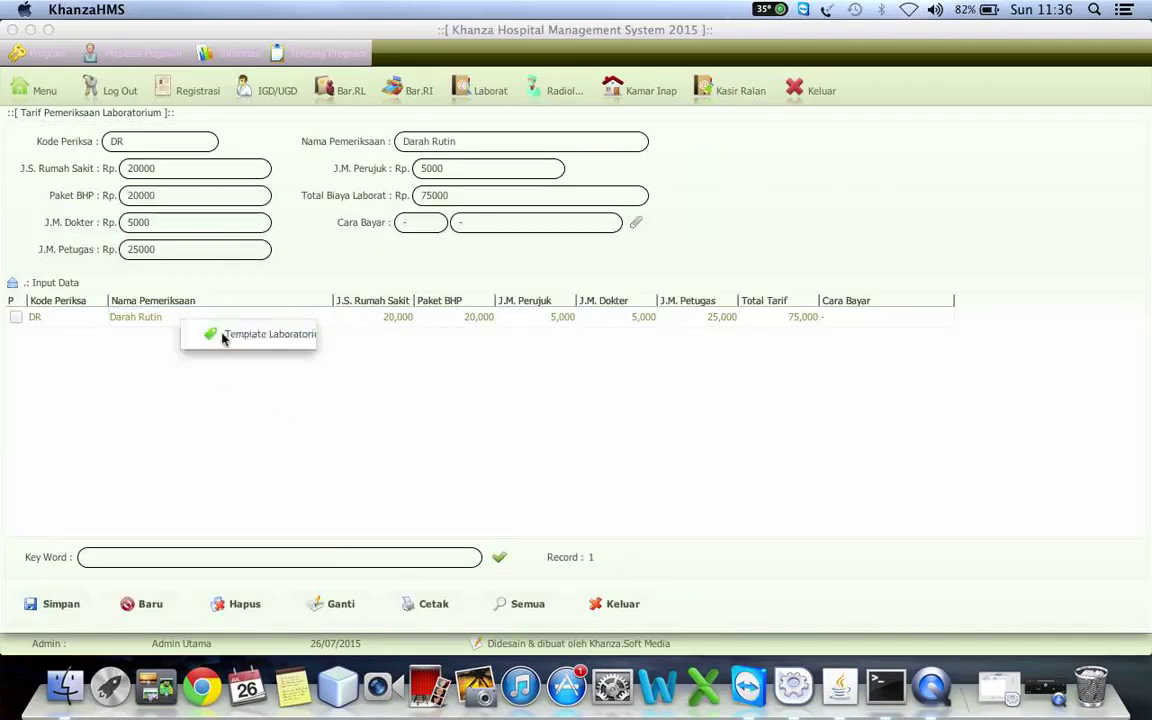
left_click(224, 337)
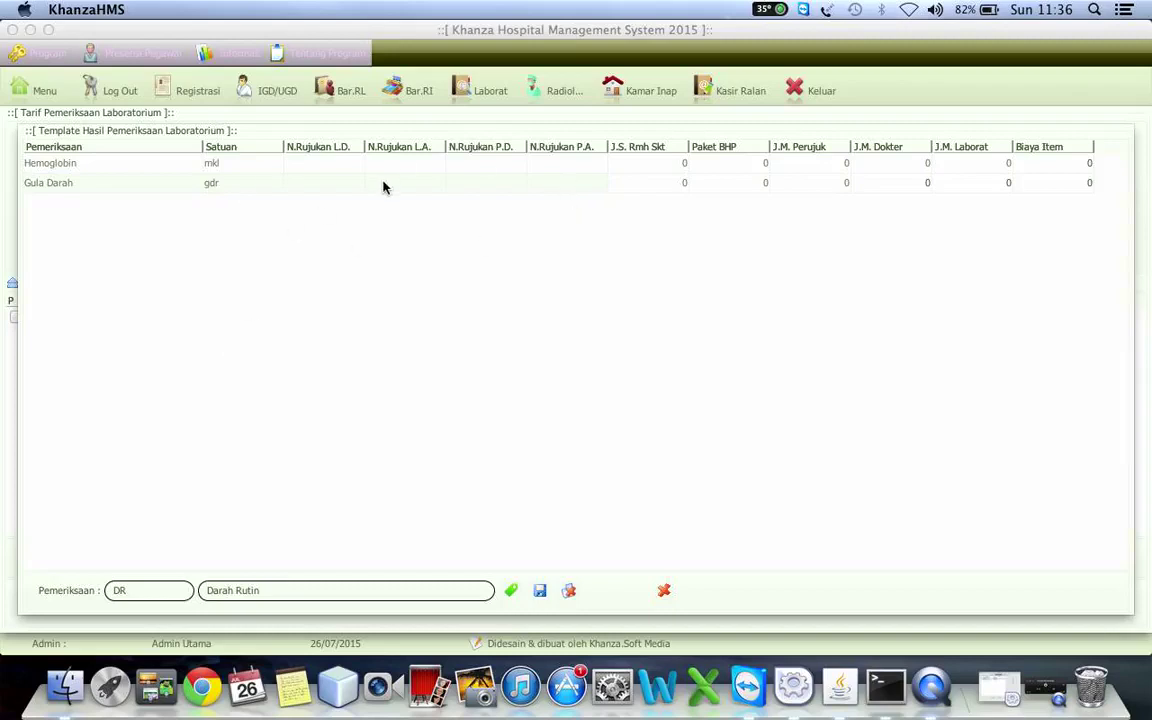
left_click(138, 188)
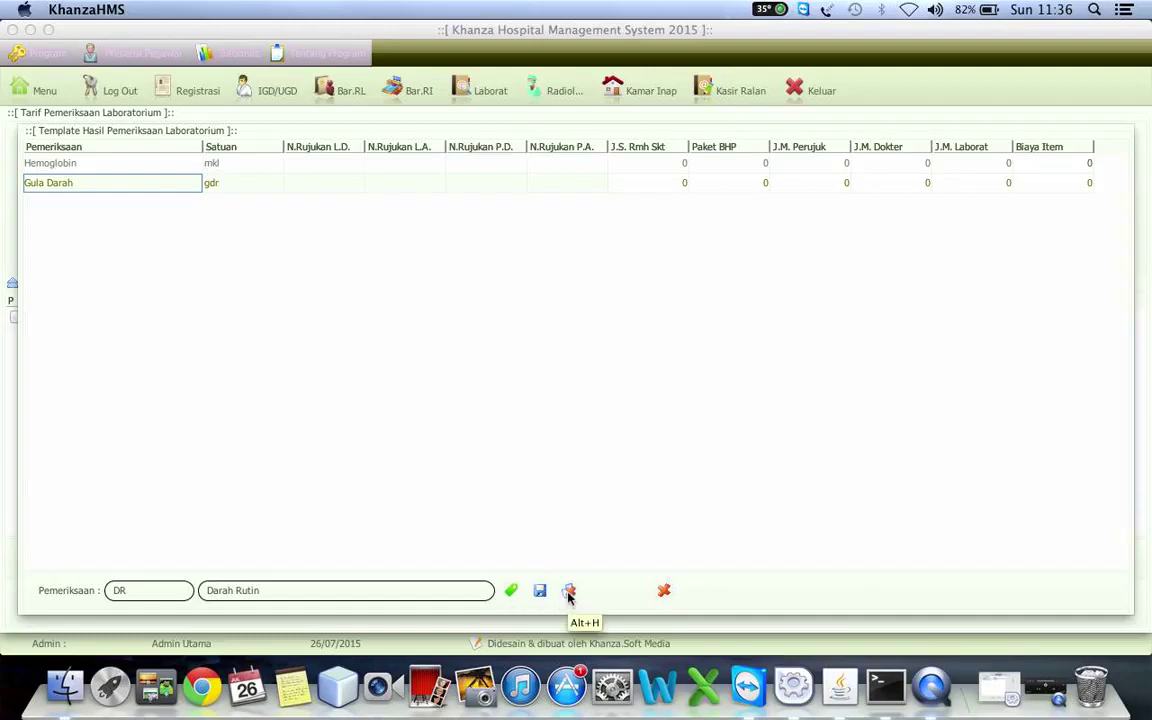
left_click(510, 590)
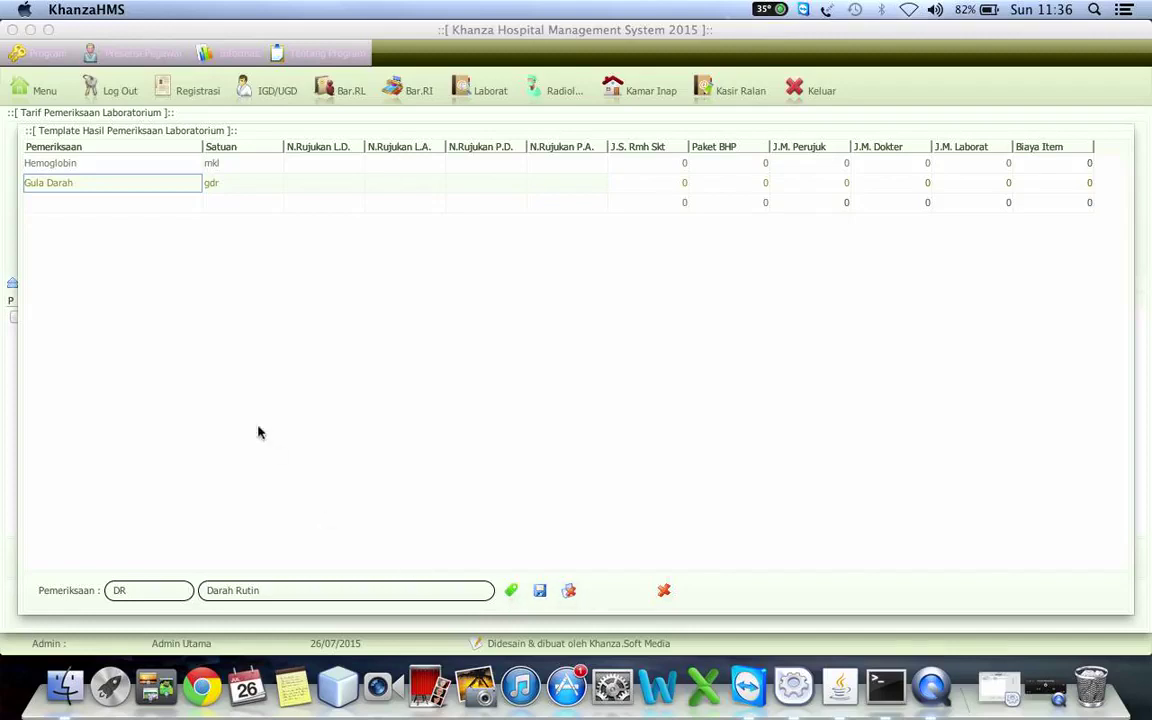
left_click(73, 204)
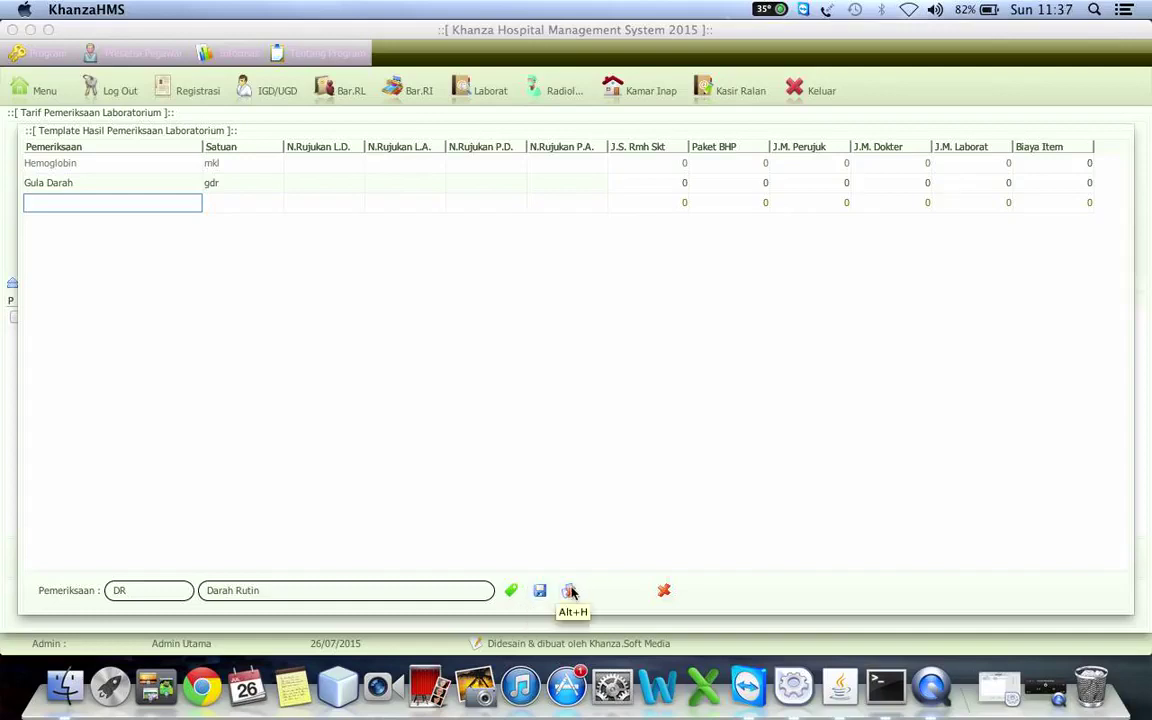
left_click(570, 591)
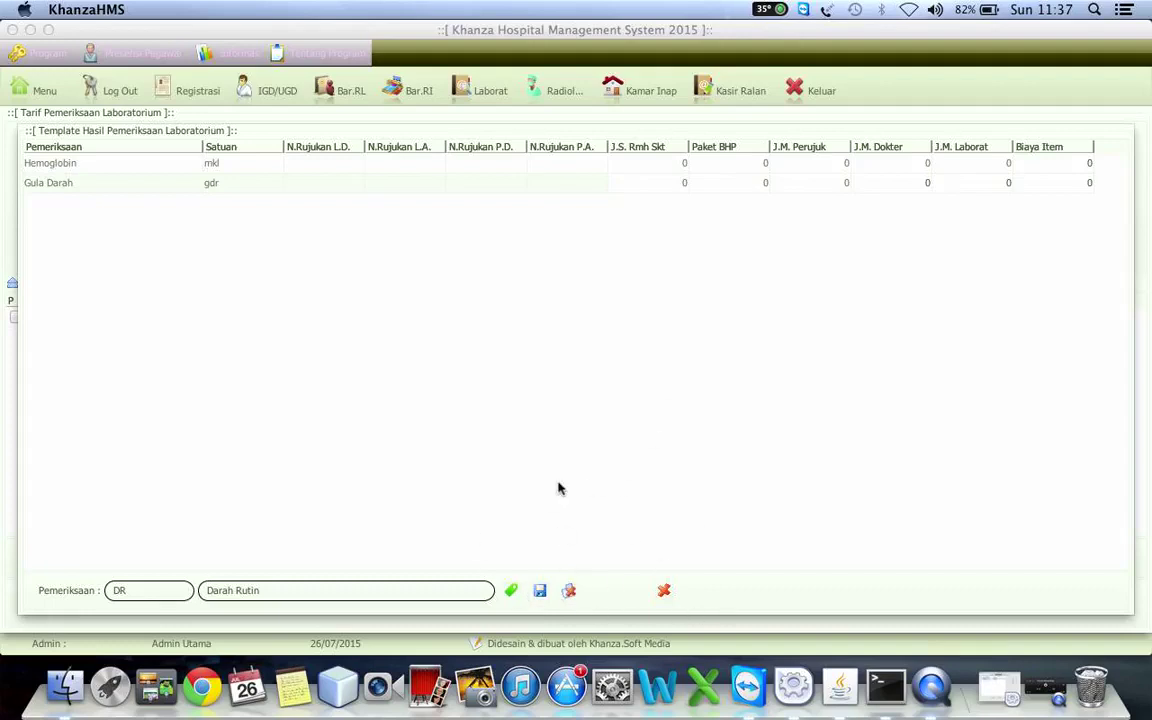
left_click(665, 592)
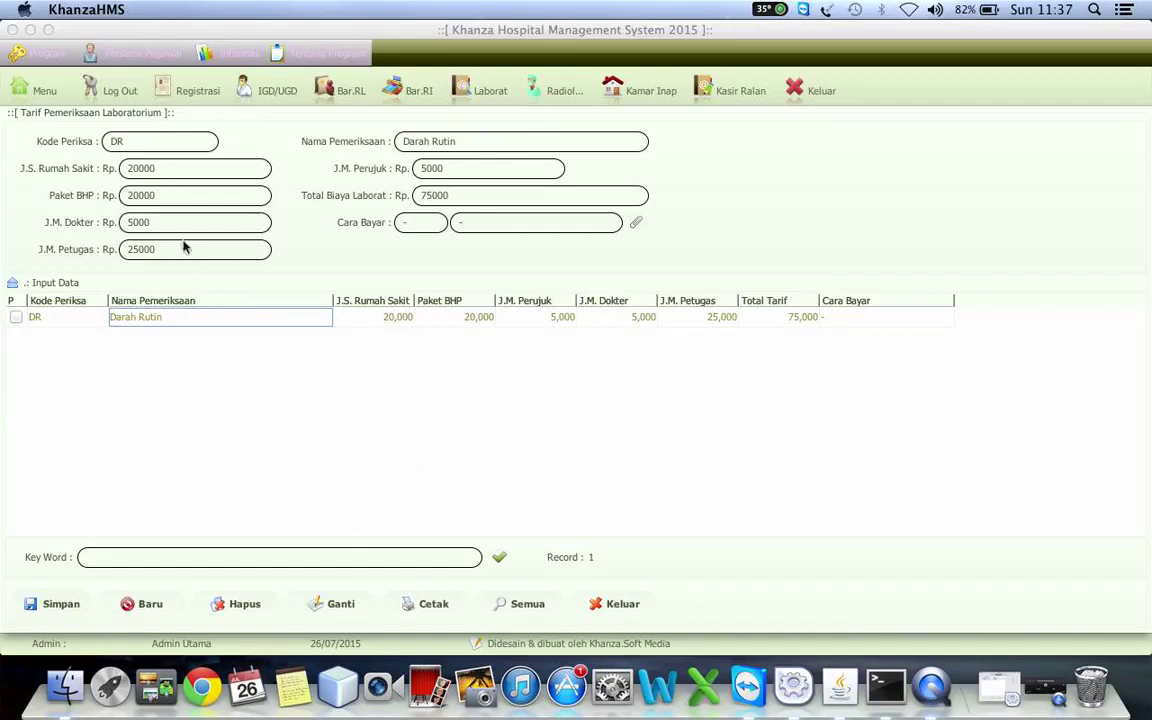
- Review the Rontgen Tulang radiology tariff (190,000 total), then open the Operasi/VK package tariffs
left_click(45, 91)
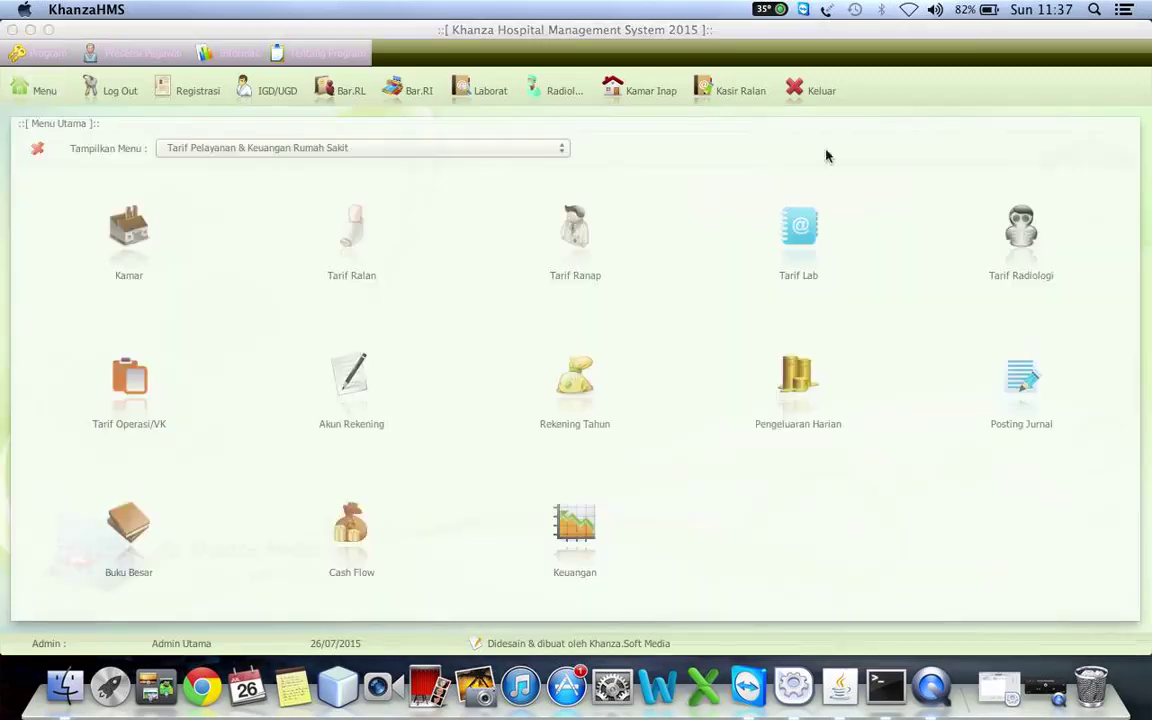
left_click(1022, 232)
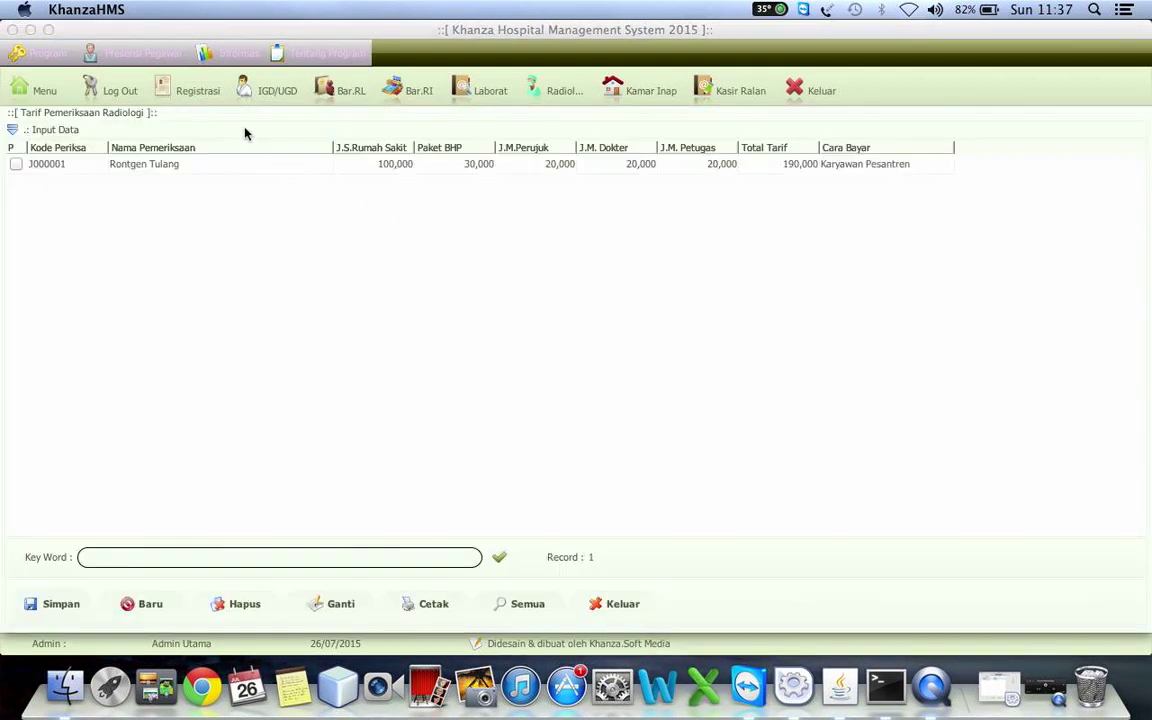
left_click(240, 130)
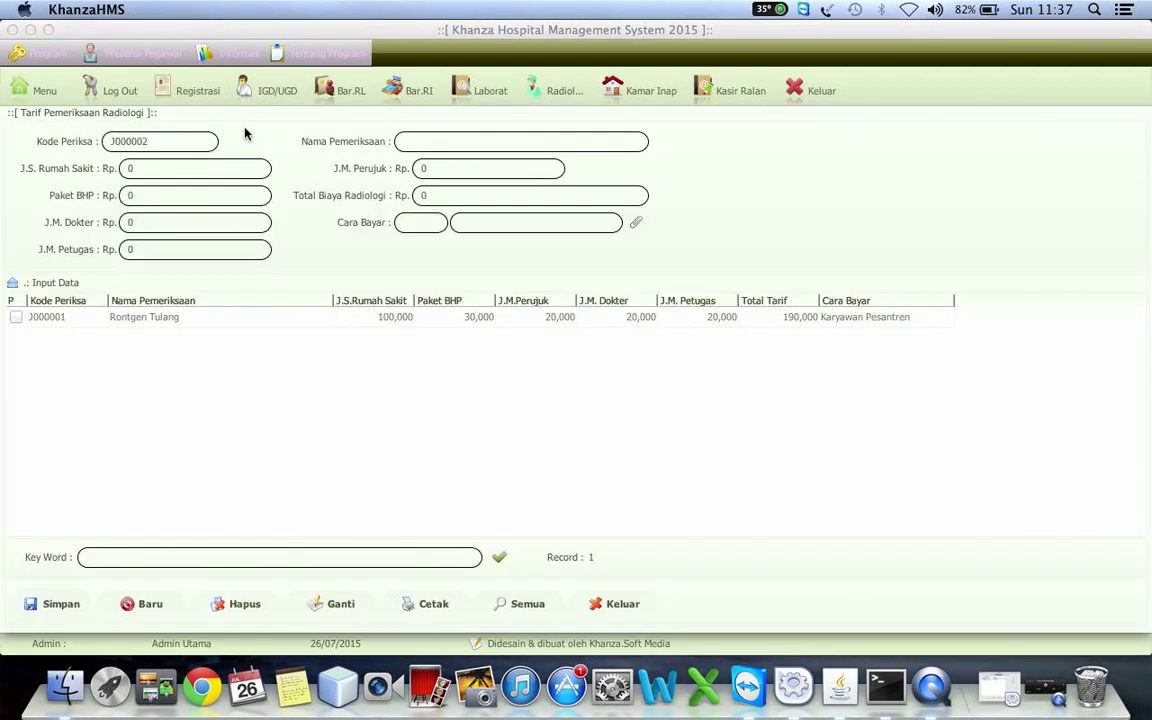
left_click(432, 326)
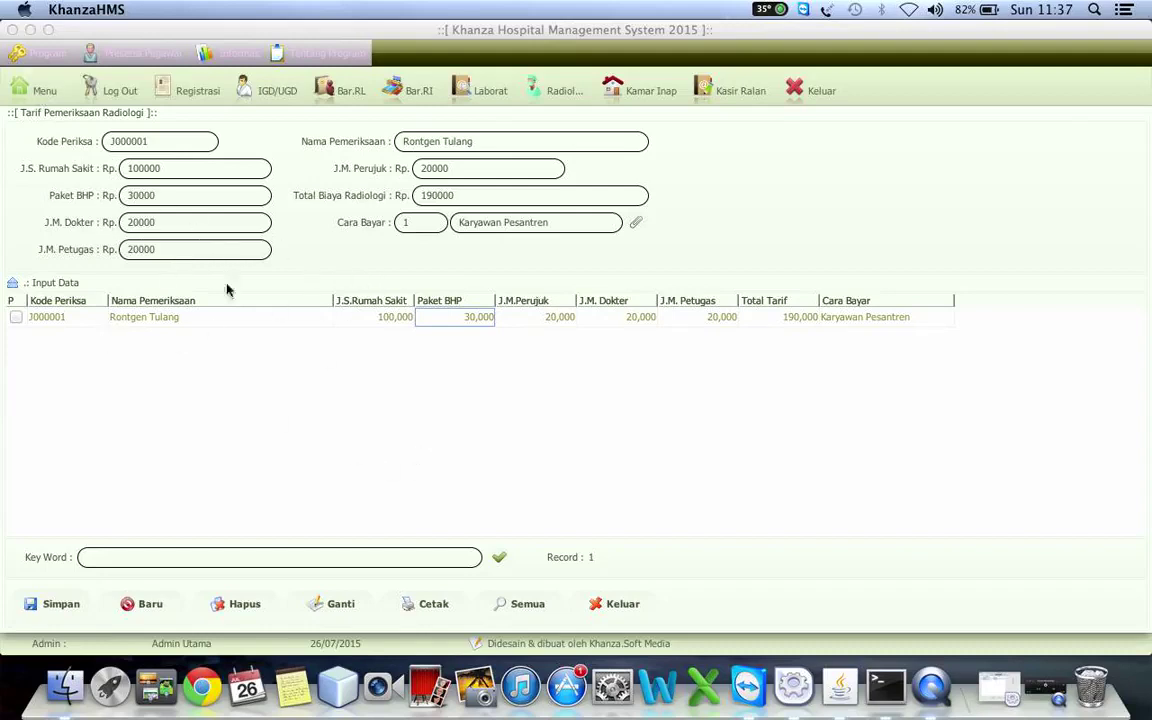
left_click(214, 320)
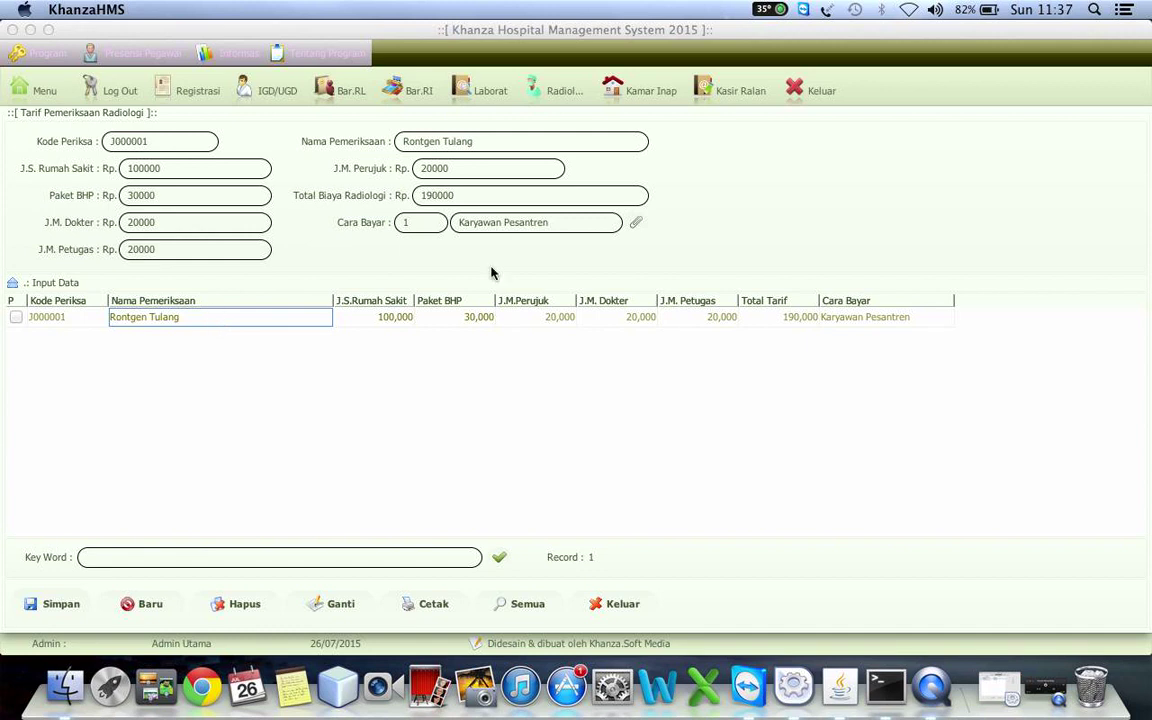
left_click(44, 92)
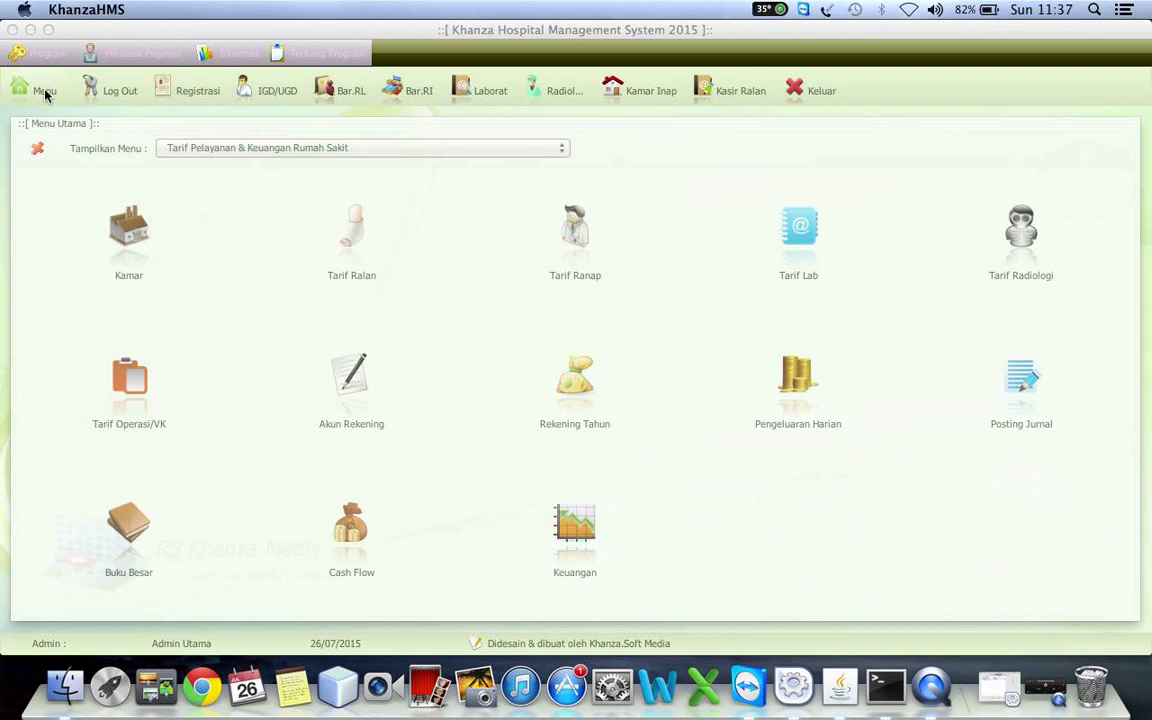
left_click(138, 390)
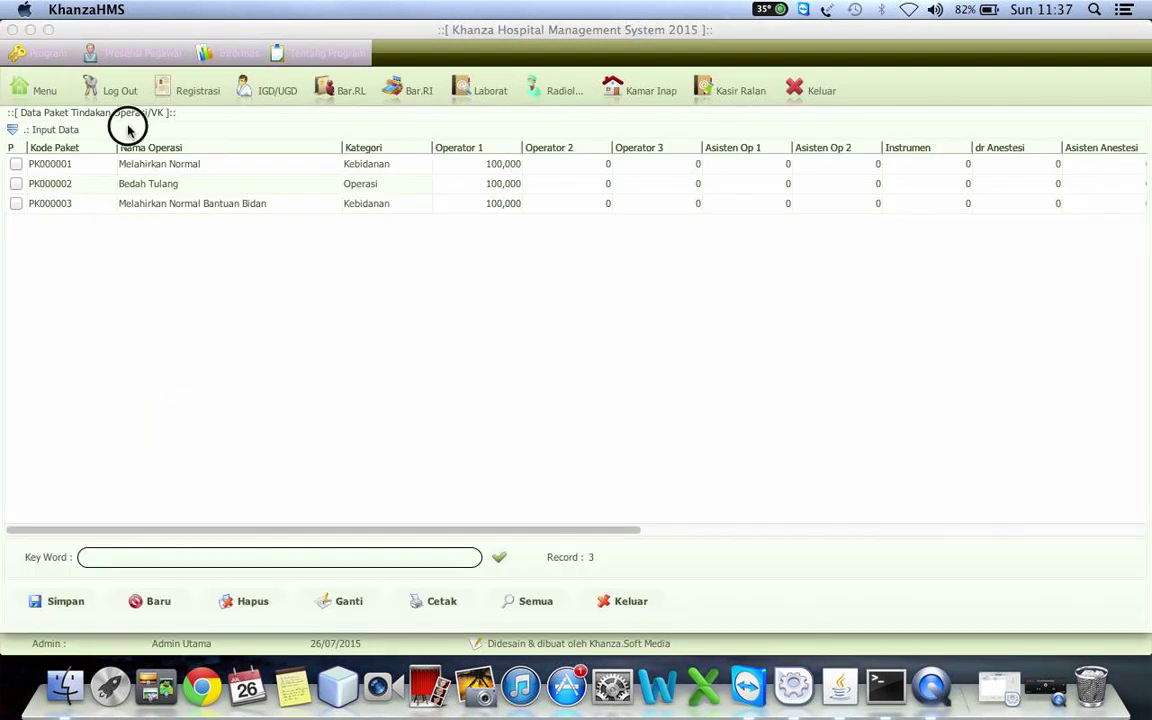
- Load the PK000001 Melahirkan Normal package, keeping its category as Kebidanan
left_click(128, 130)
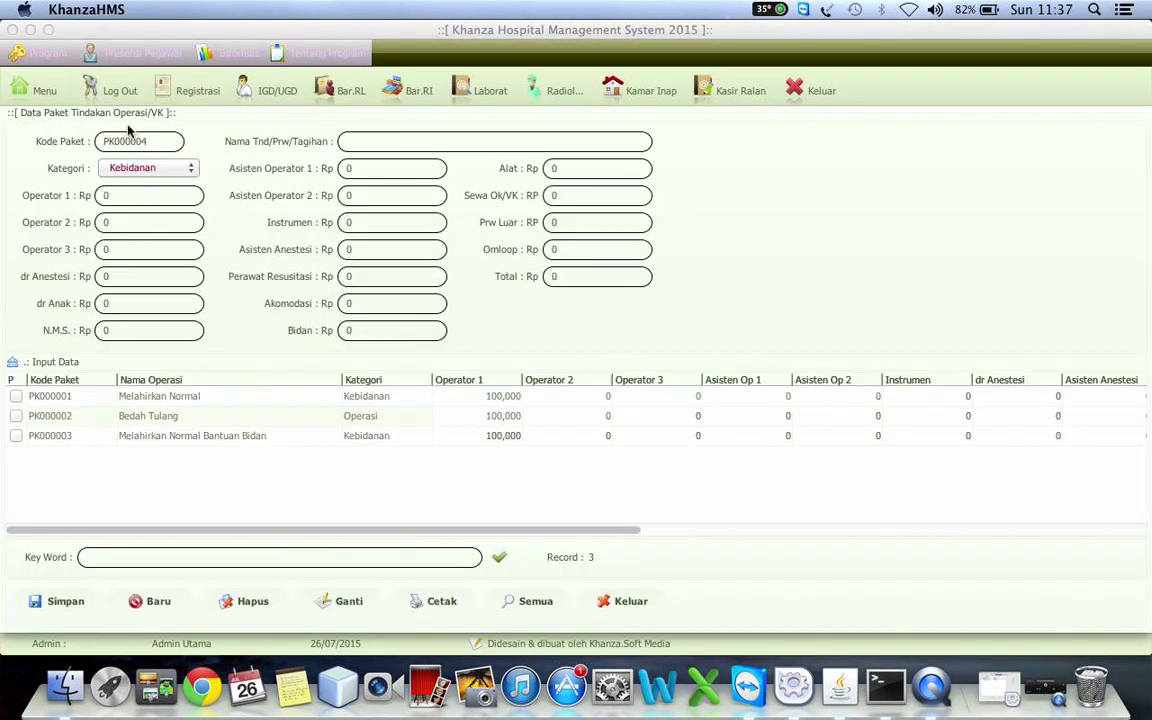
left_click(364, 397)
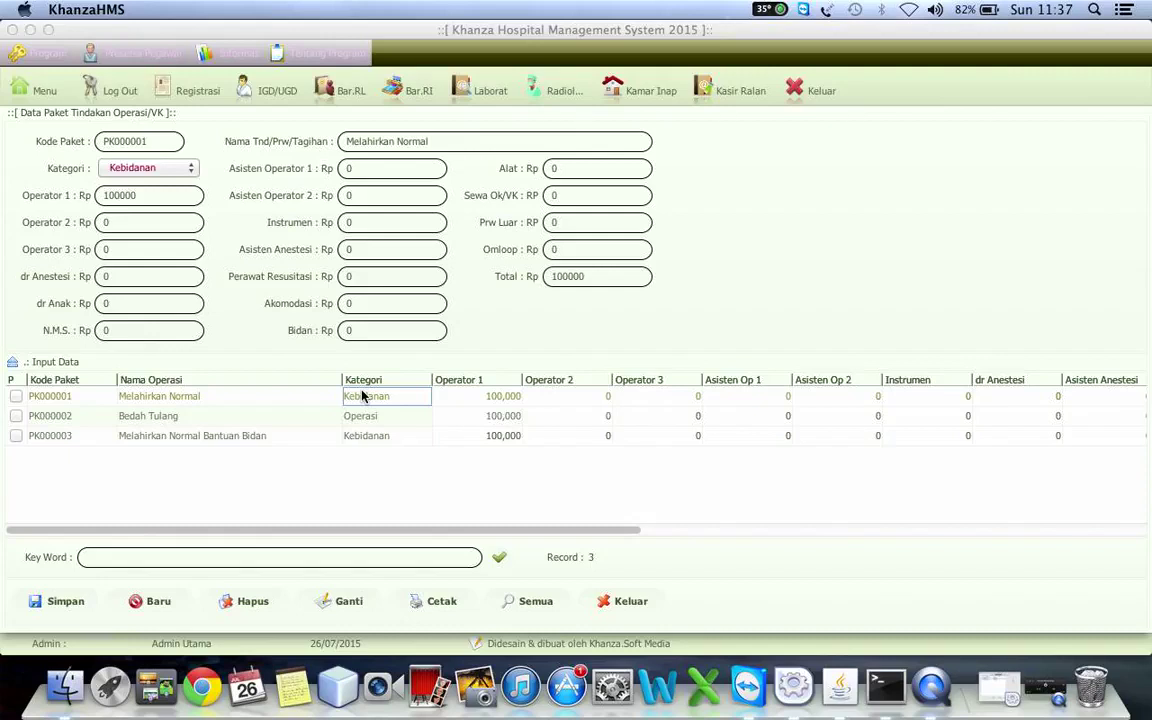
left_click(437, 142)
left_click(150, 168)
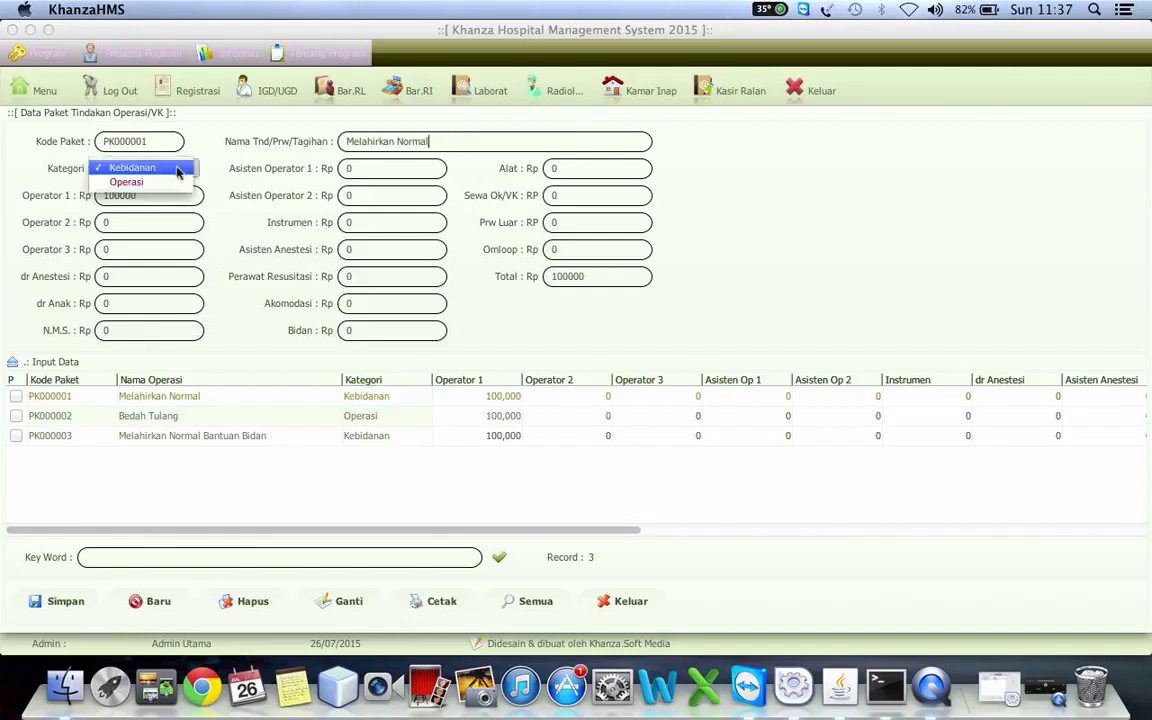
left_click(150, 174)
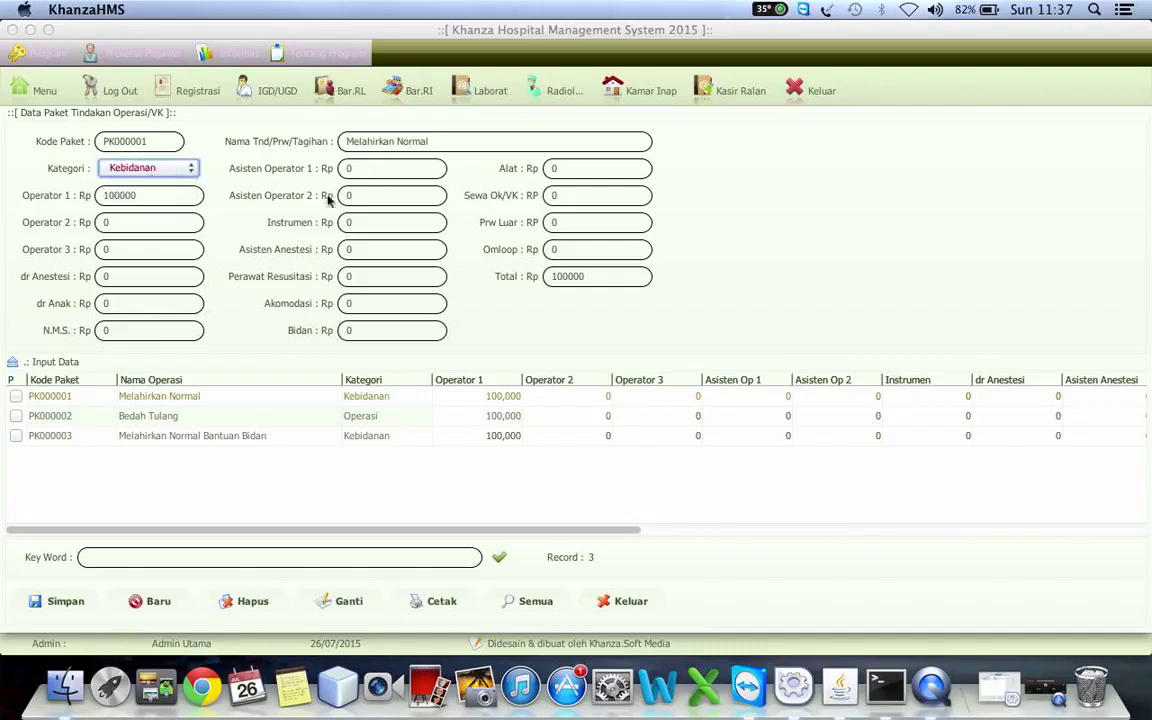
- Set dr Anestesi to 100000 and Sewa Ok/VK to 500000, then save with Ganti
left_click(139, 278)
key("BackSpace")
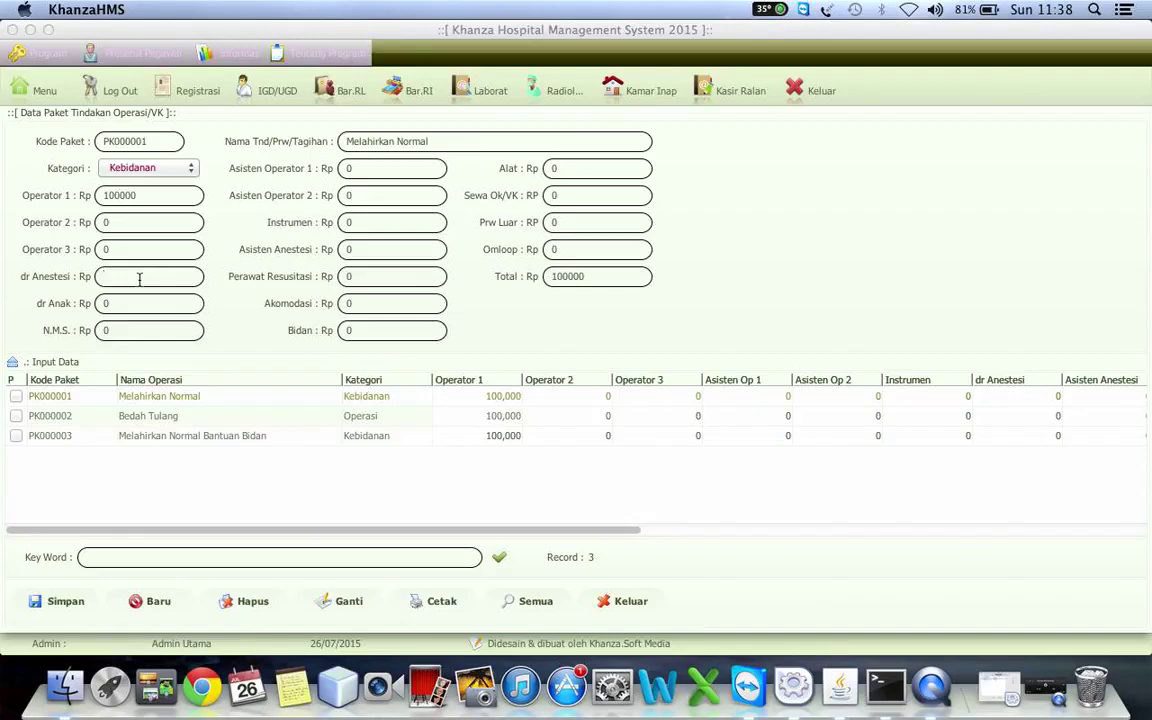
type("100000")
type("100000")
left_click(566, 195)
key("BackSpace")
type("50000")
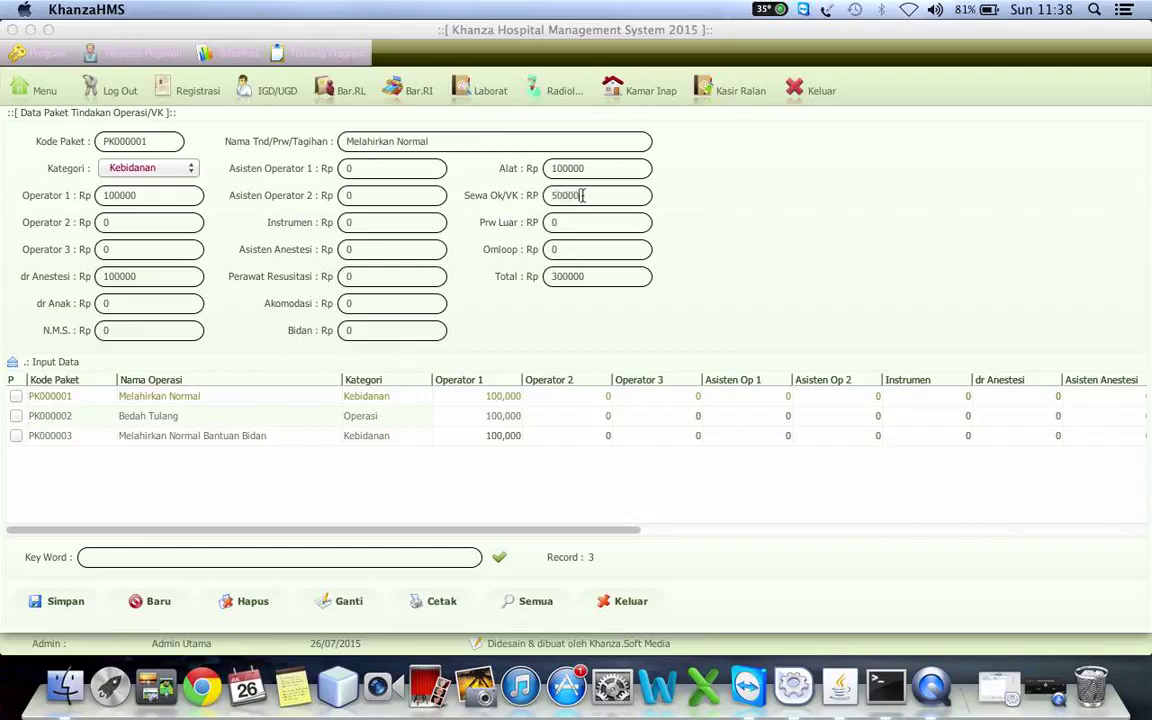
type("0")
left_click(343, 601)
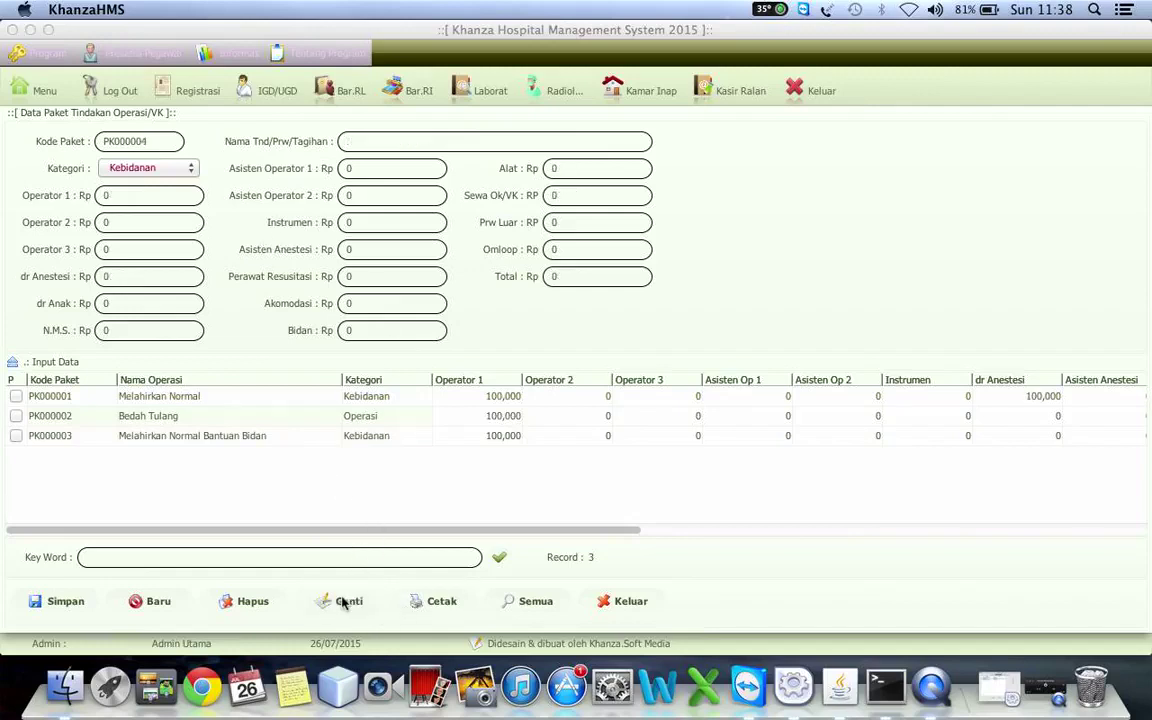
- Recheck PK000001's saved fees, exit to Menu Utama, and switch to QuickTime Player
left_click(1036, 397)
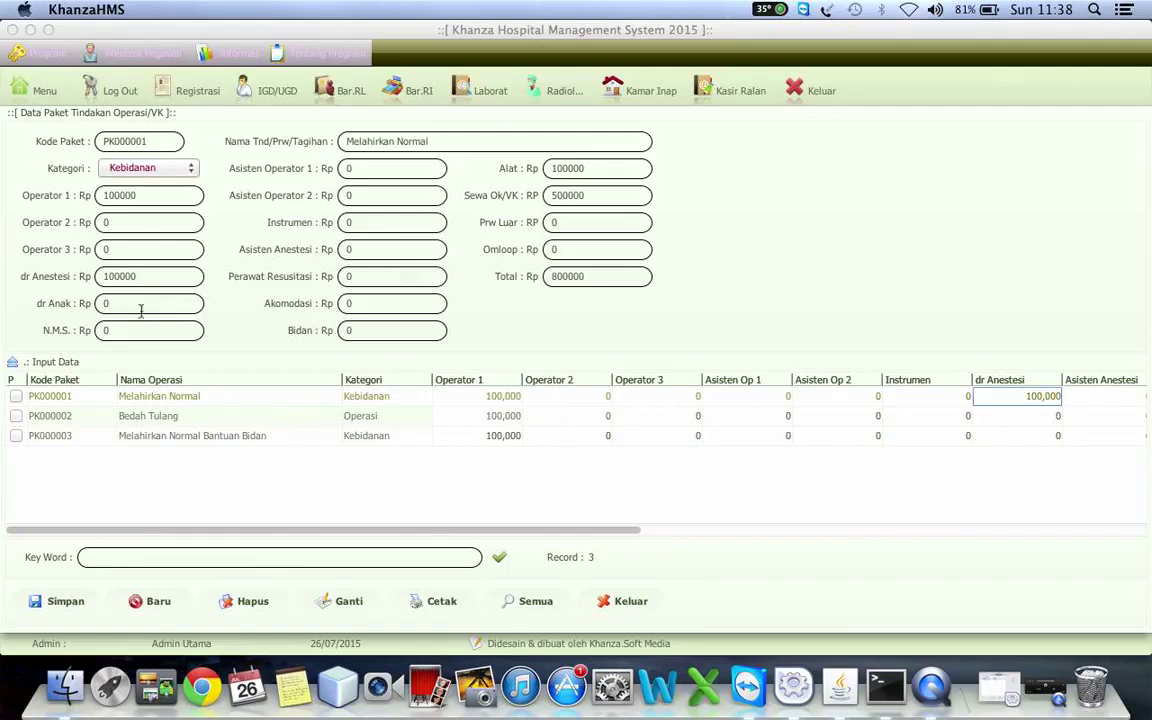
left_click(35, 86)
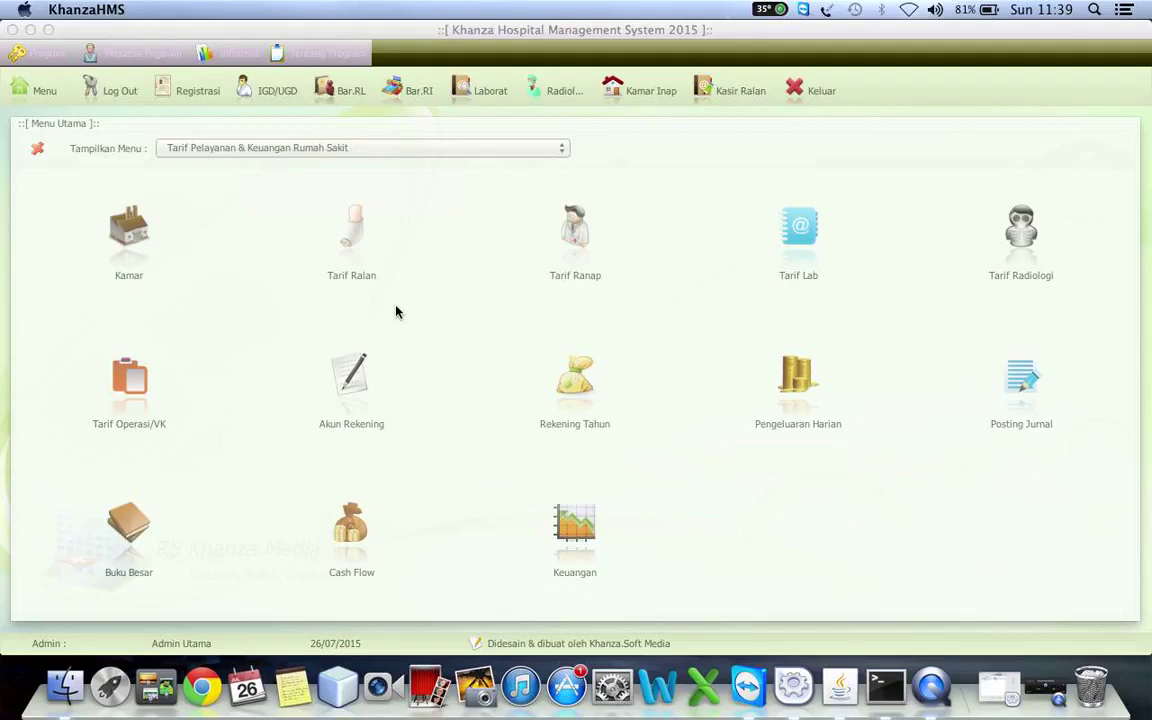
left_click(940, 690)
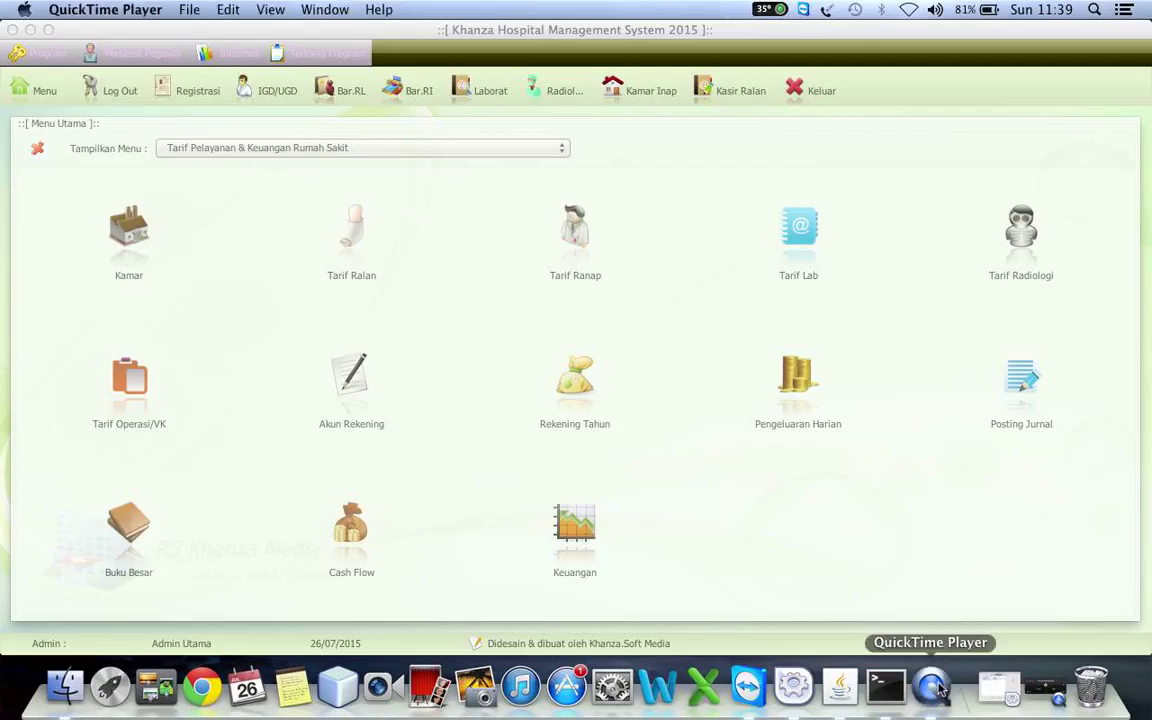